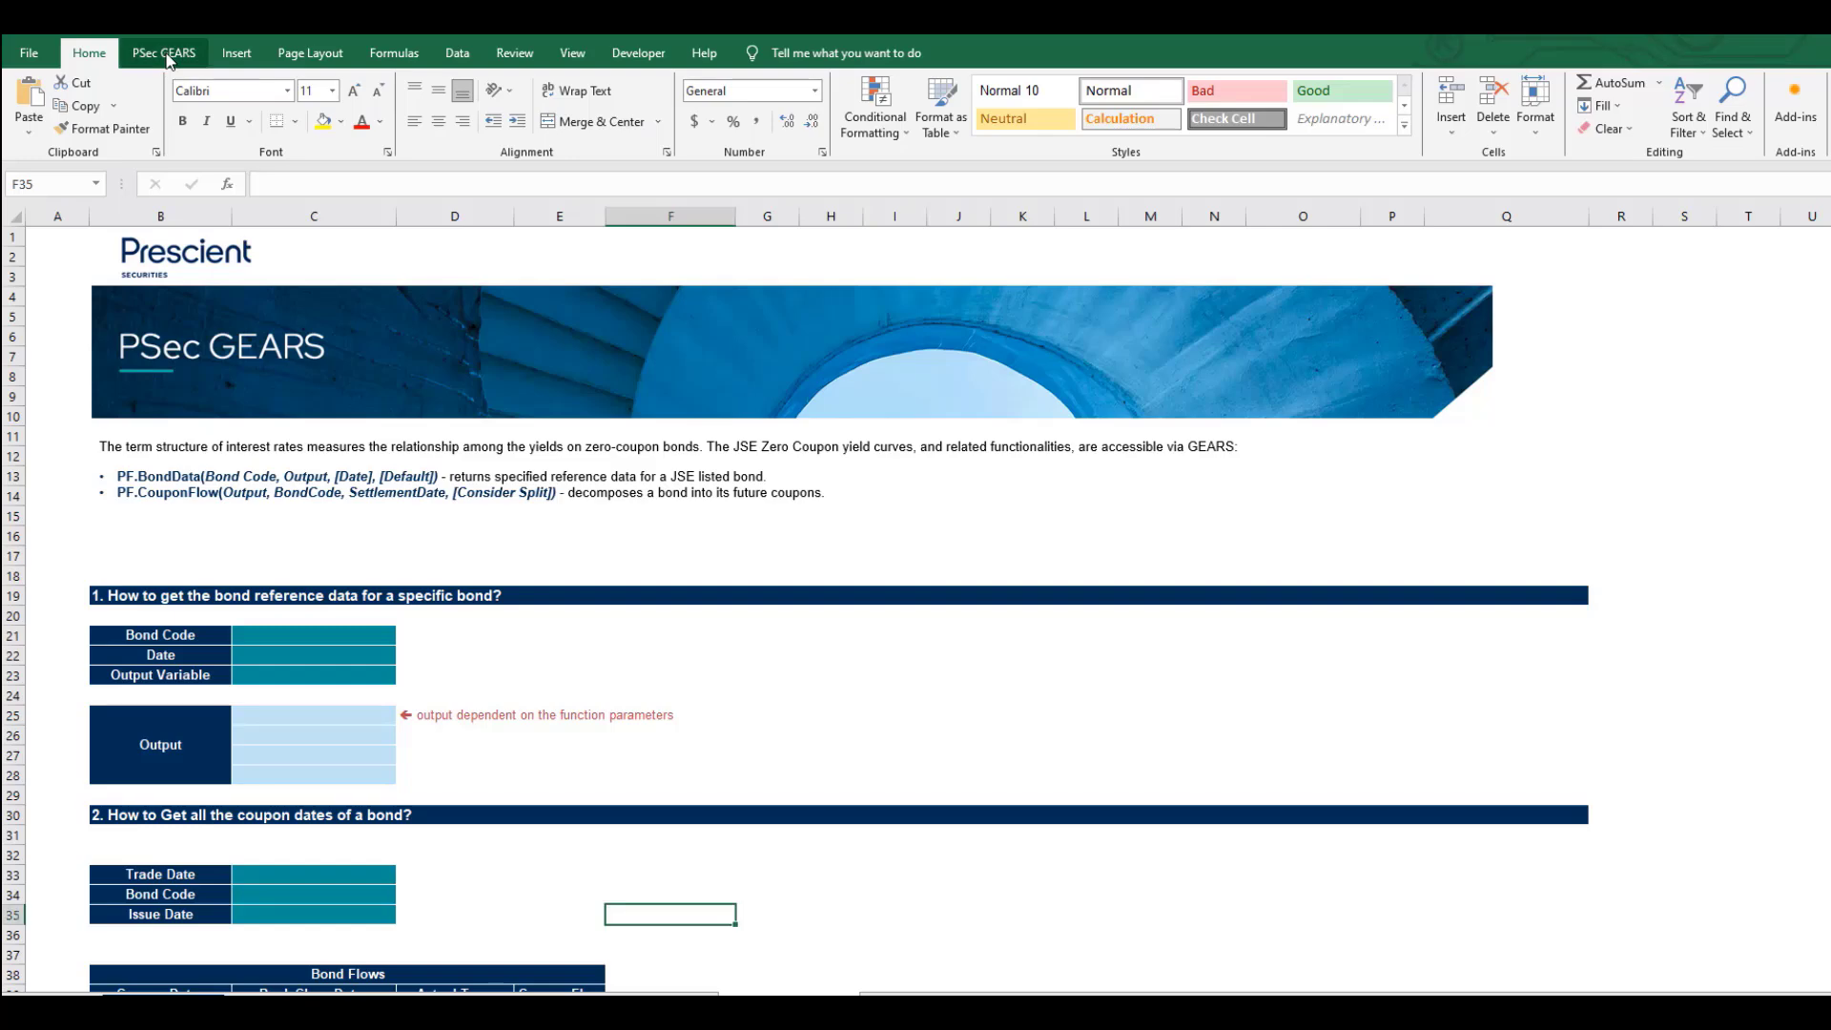
Show the PSec GEARS toolbox and function library above the bond worksheet.
{"action": "left_click", "coordinate": [164, 54]}
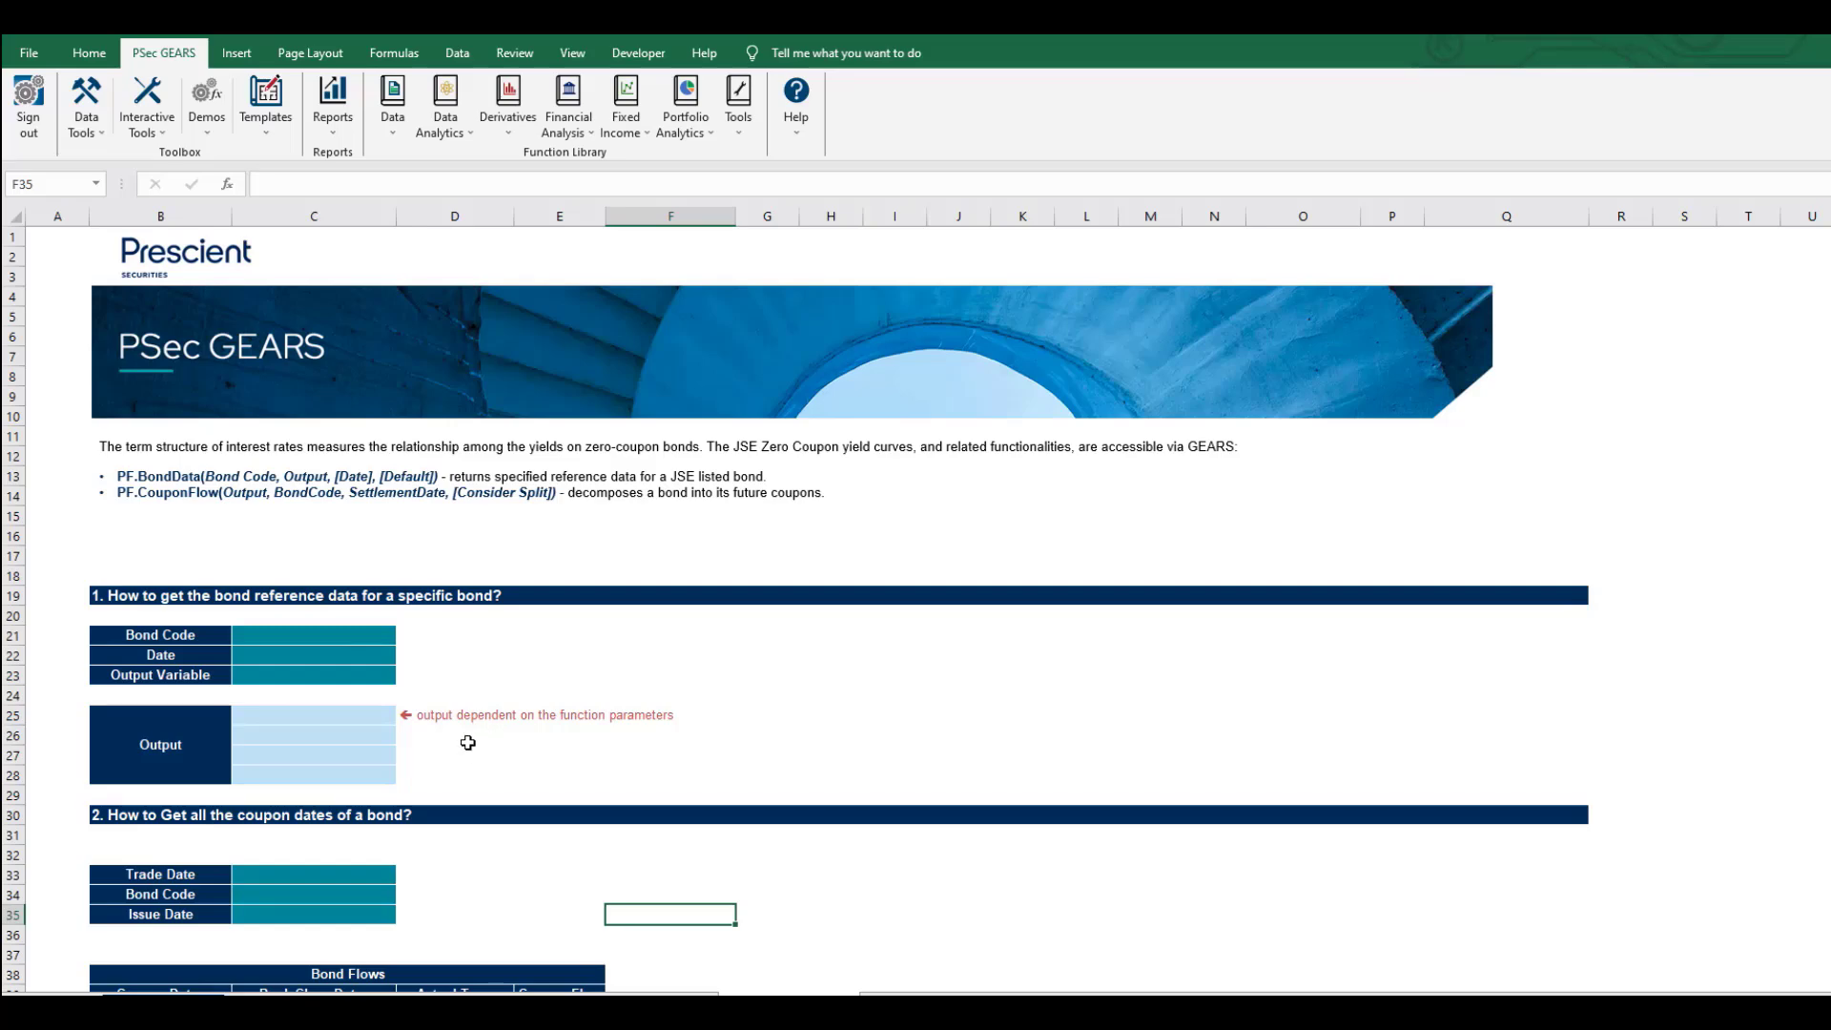
Enter bond code 'RN2027, today's date 14-May-24 and output variable Coupon Dates in C21:C23.
{"action": "left_click", "coordinate": [306, 634]}
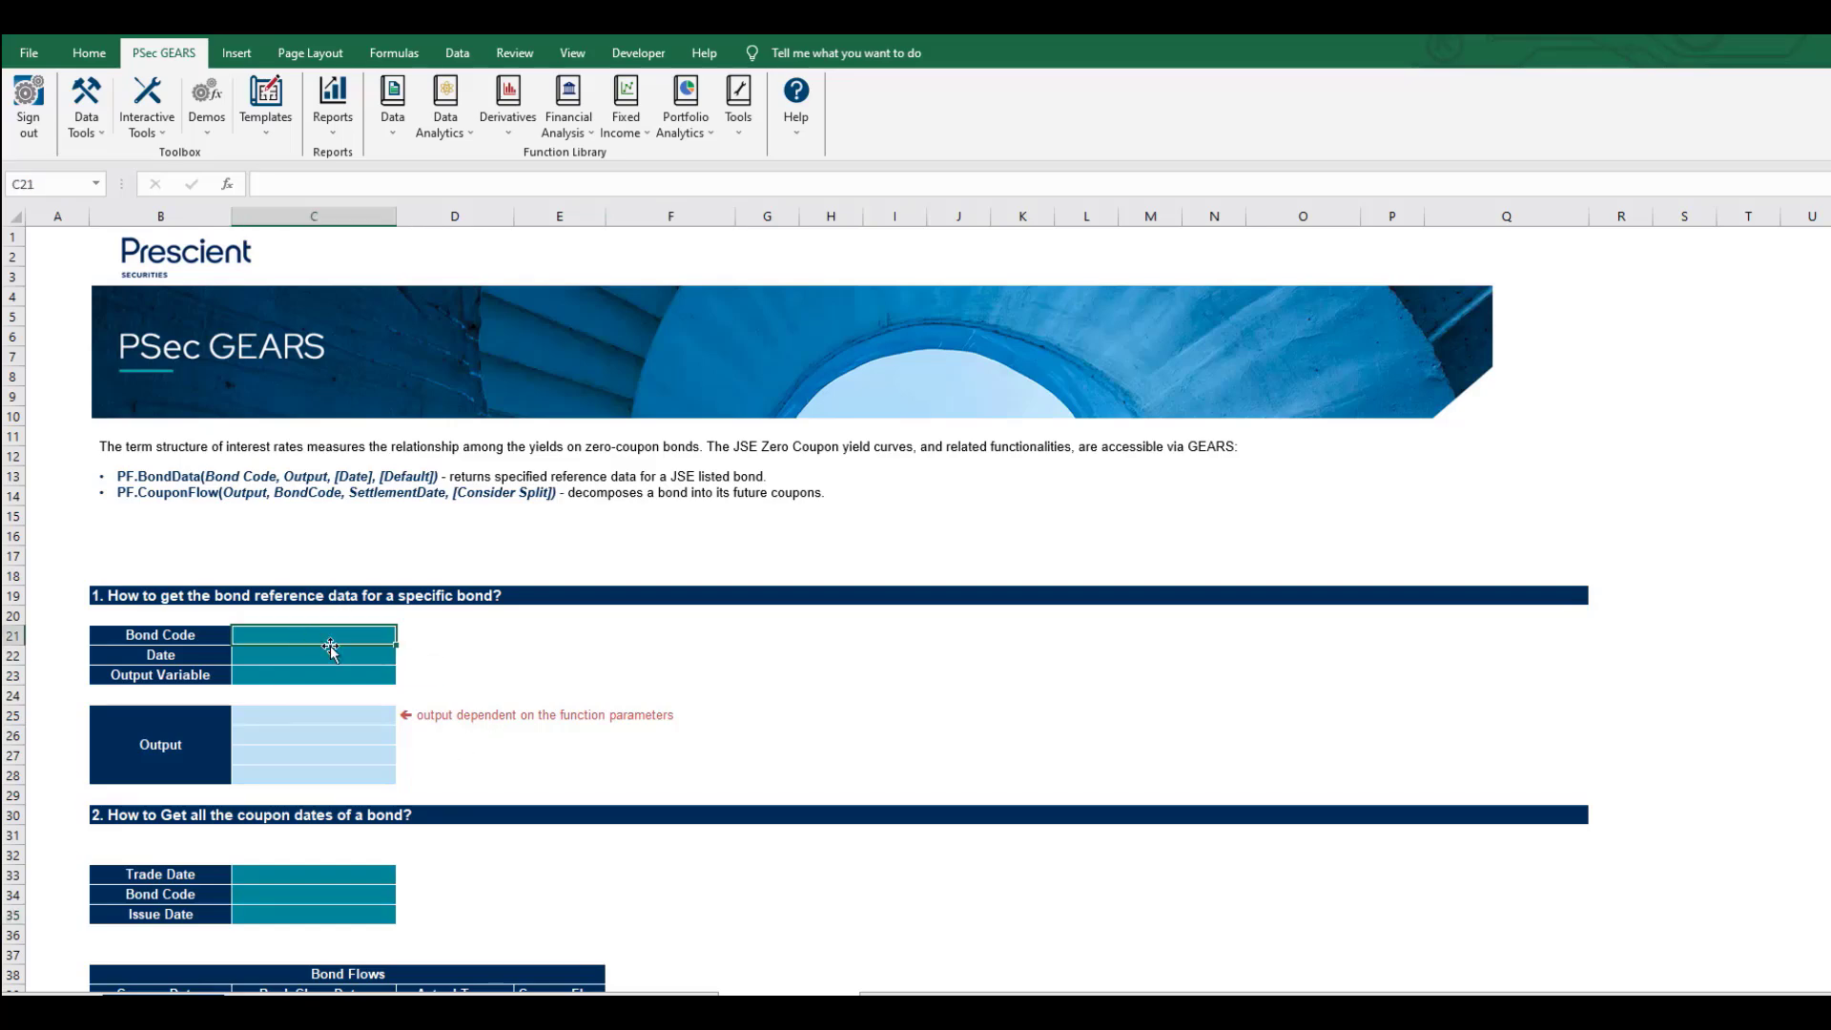
{"action": "type", "text": "'R"}
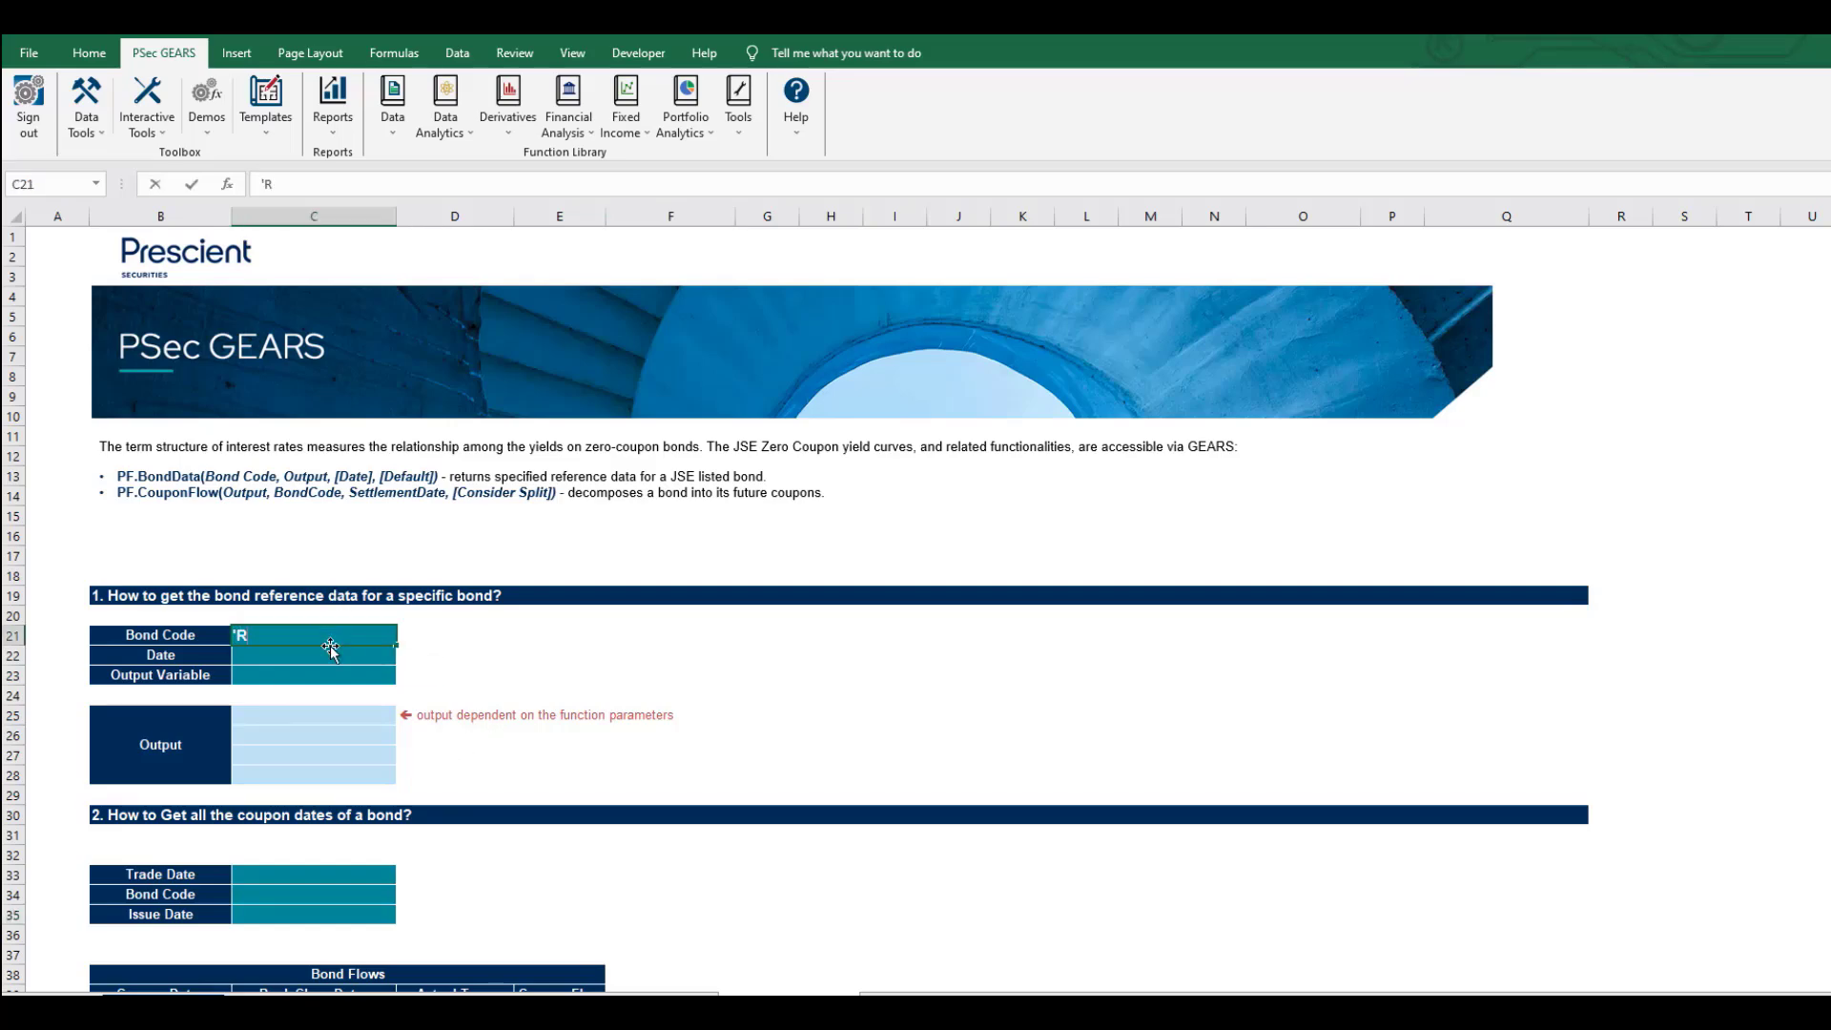
{"action": "type", "text": "N2027"}
{"action": "key", "text": "Return"}
{"action": "key", "text": "ctrl+semicolon"}
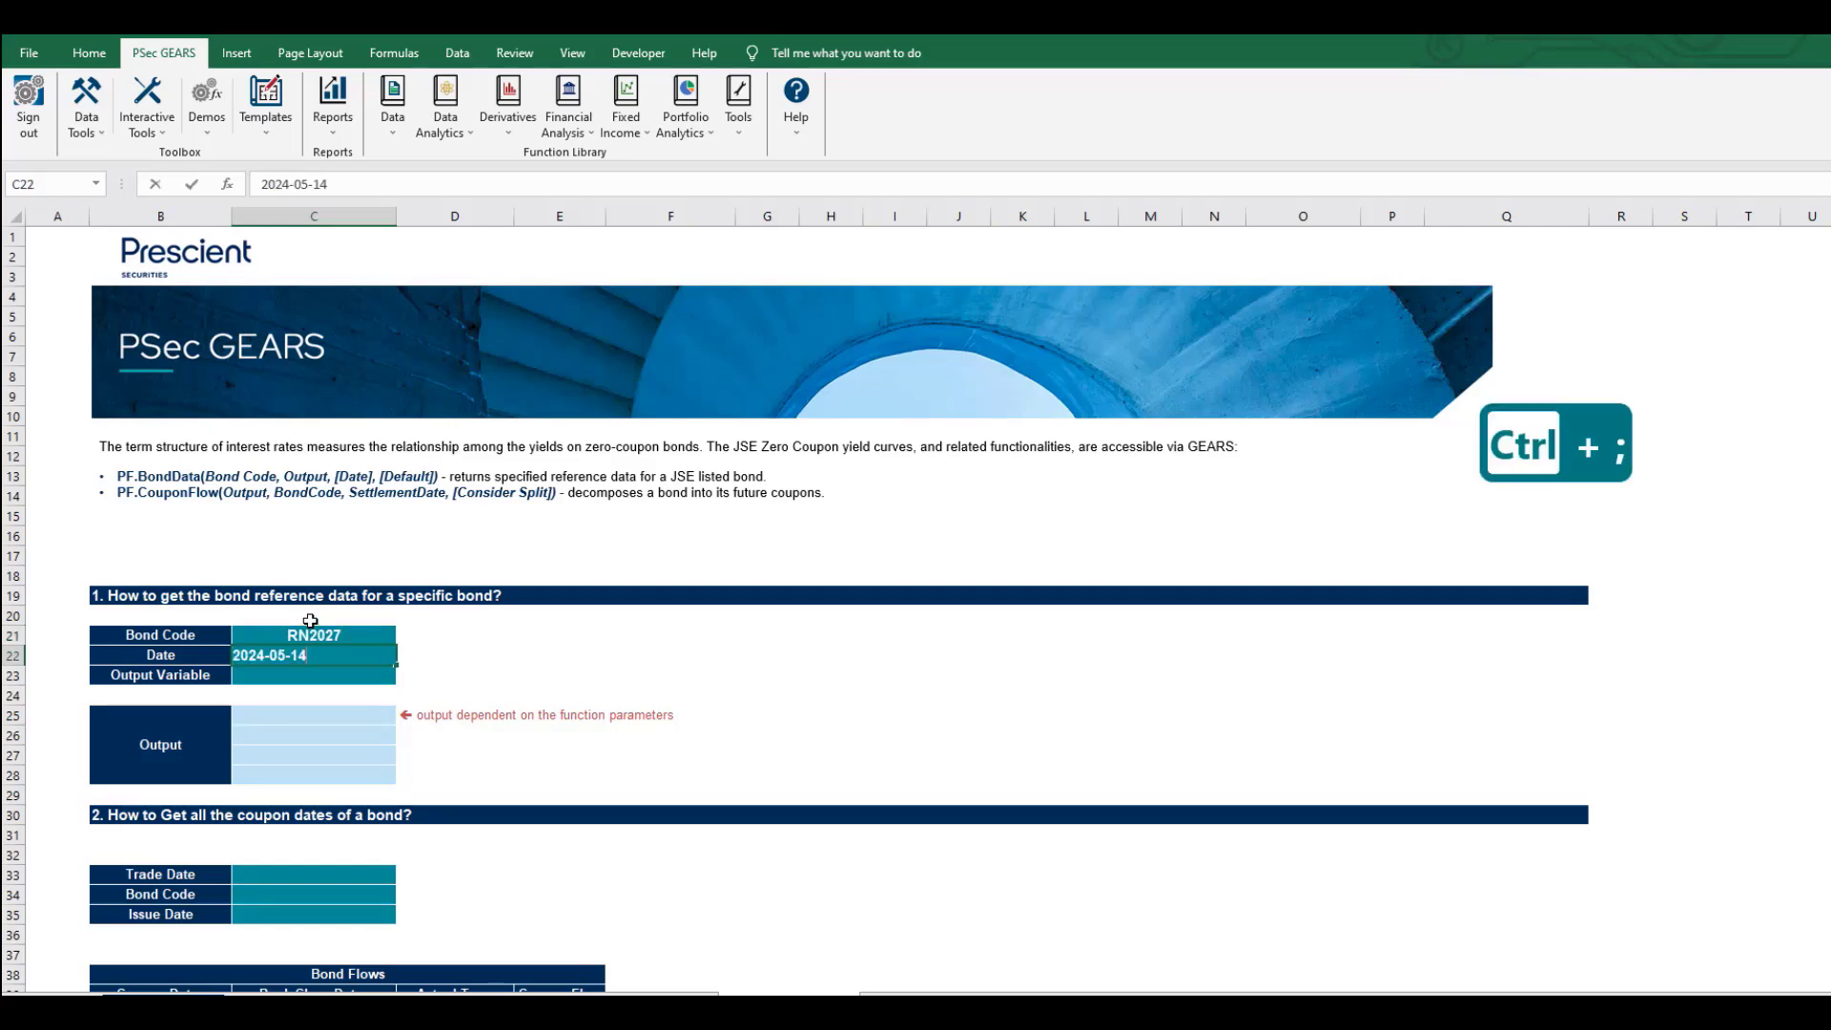
{"action": "key", "text": "Return"}
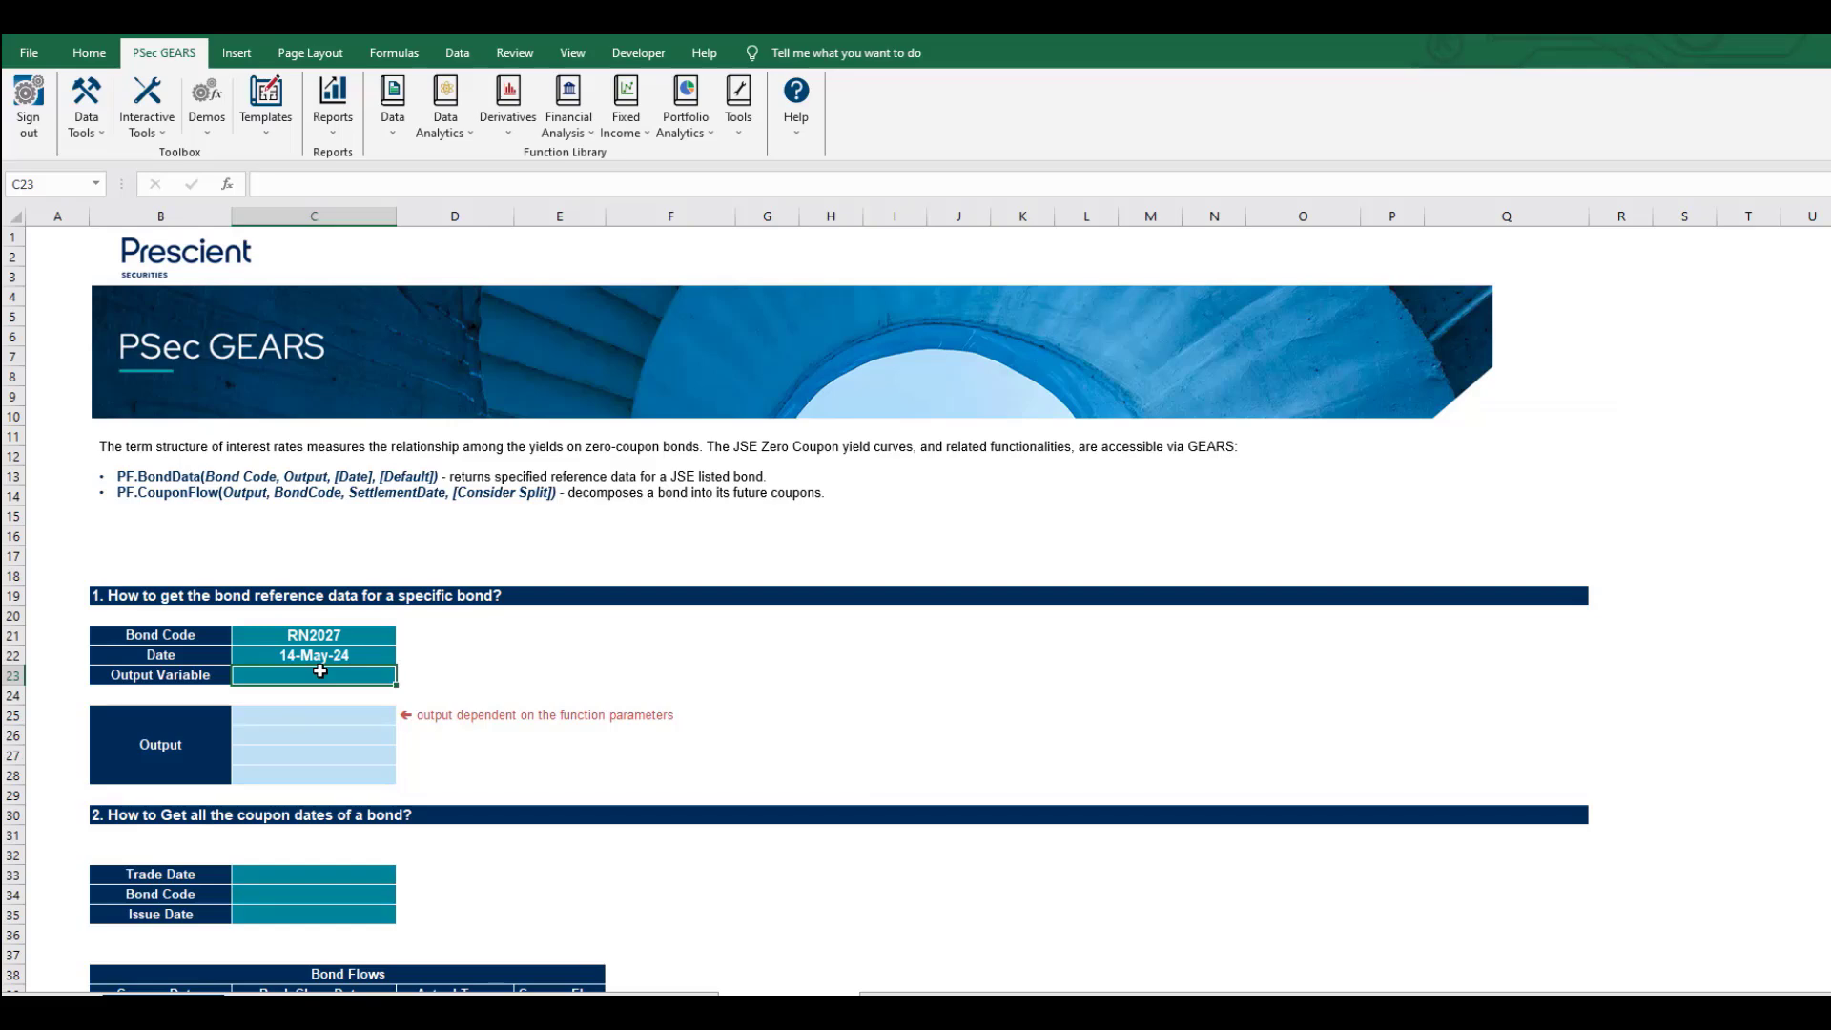
{"action": "type", "text": "Co"}
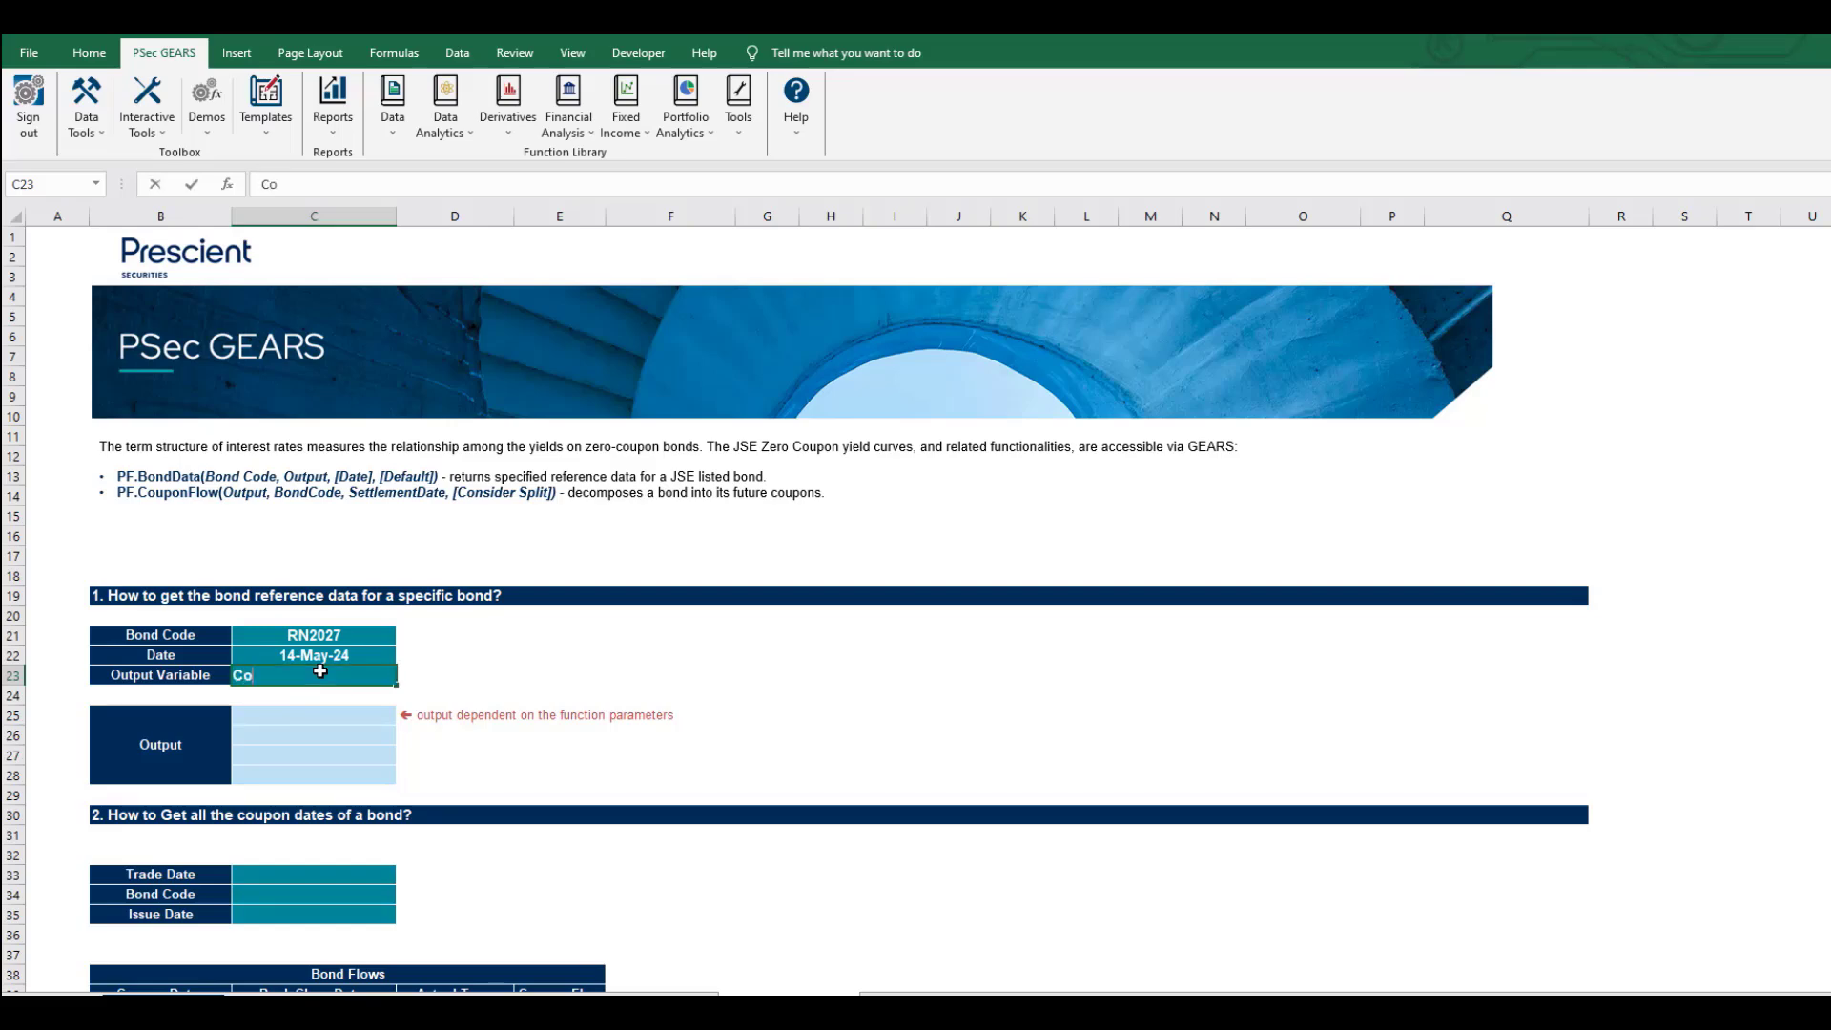
{"action": "type", "text": "upon Dates"}
{"action": "key", "text": "Return"}
In C25 begin =PF.BondData($C$21, $C$23, referencing the bond code and output variable.
{"action": "key", "text": "Down"}
{"action": "type", "text": "=P"}
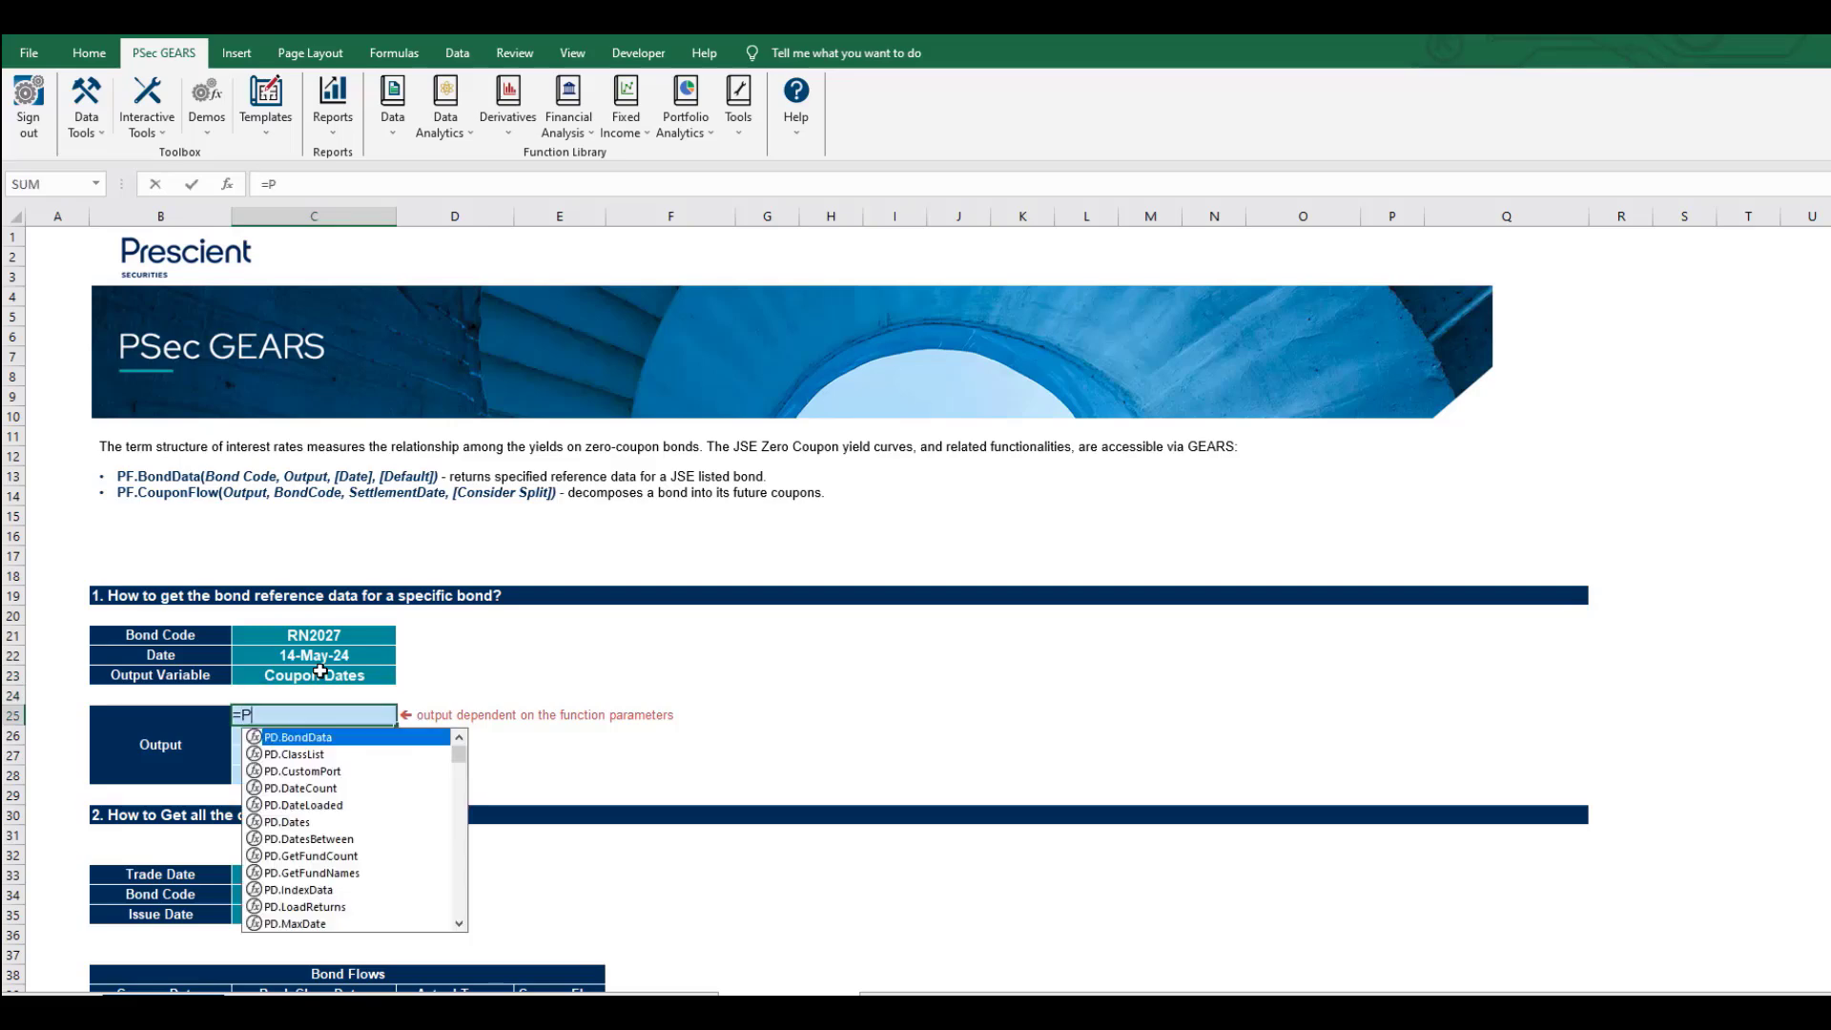
{"action": "type", "text": "F."}
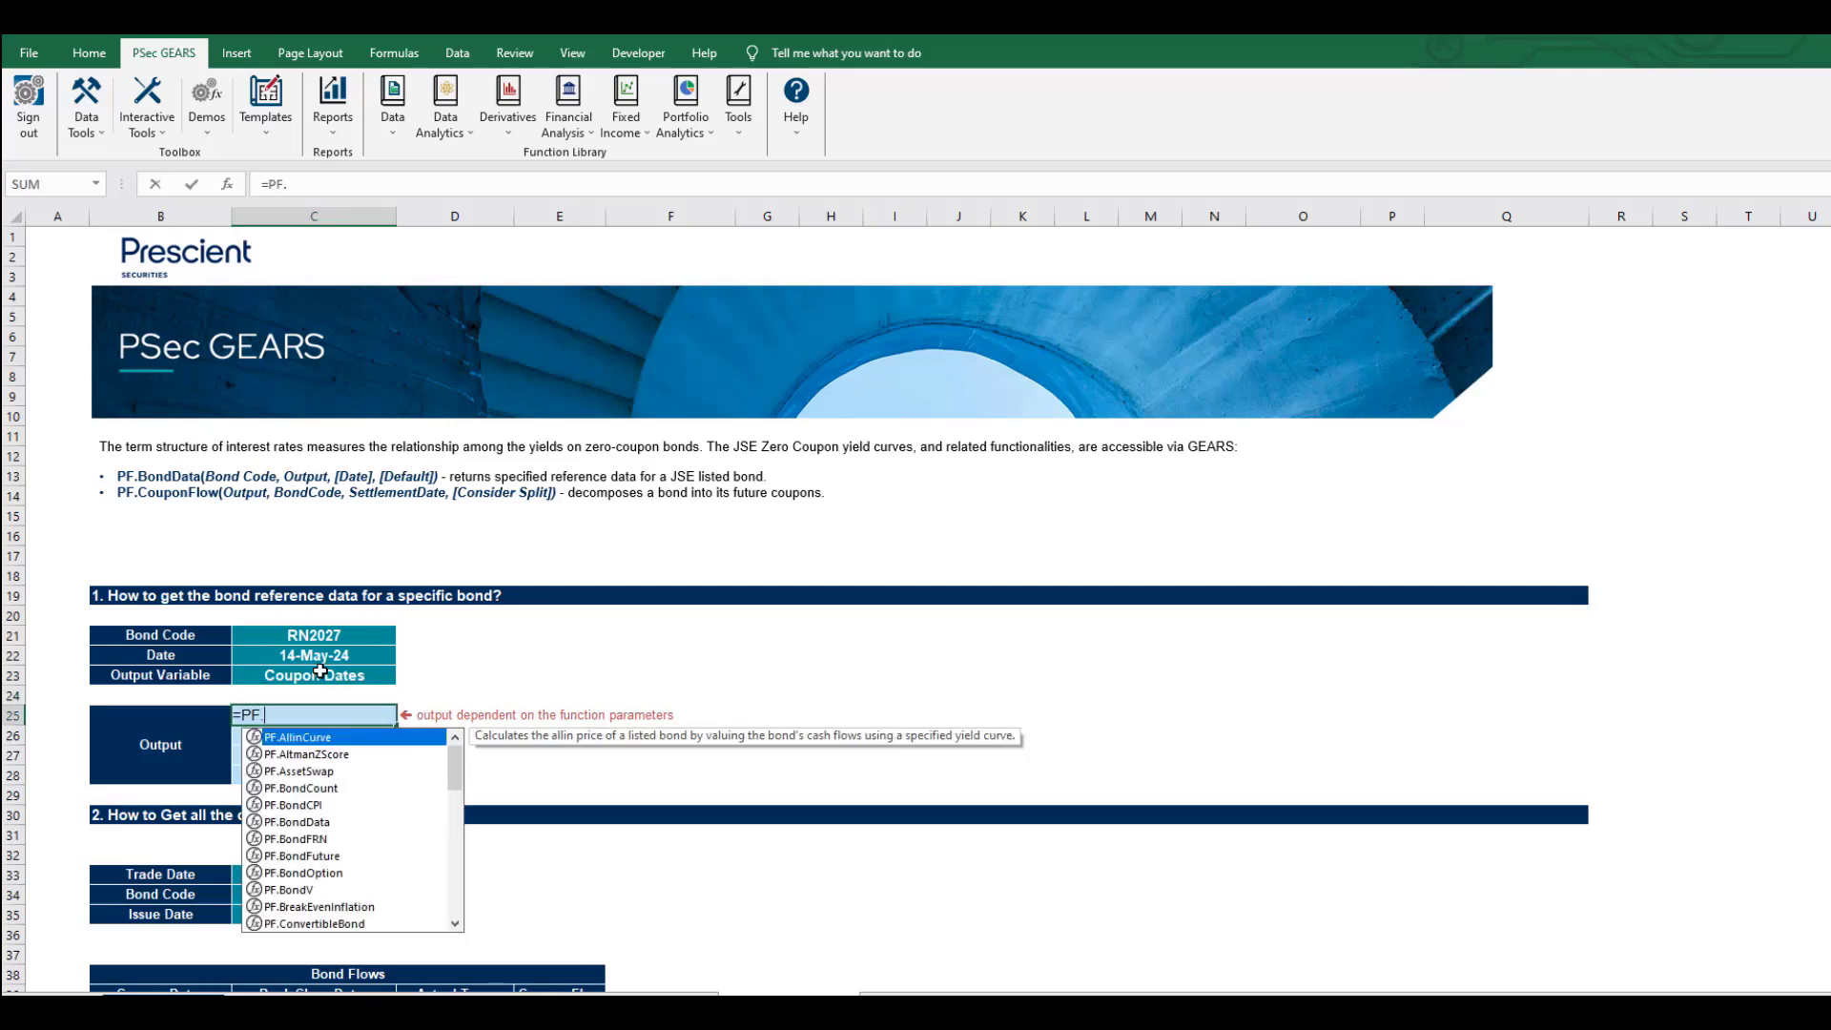
{"action": "type", "text": "BondData("}
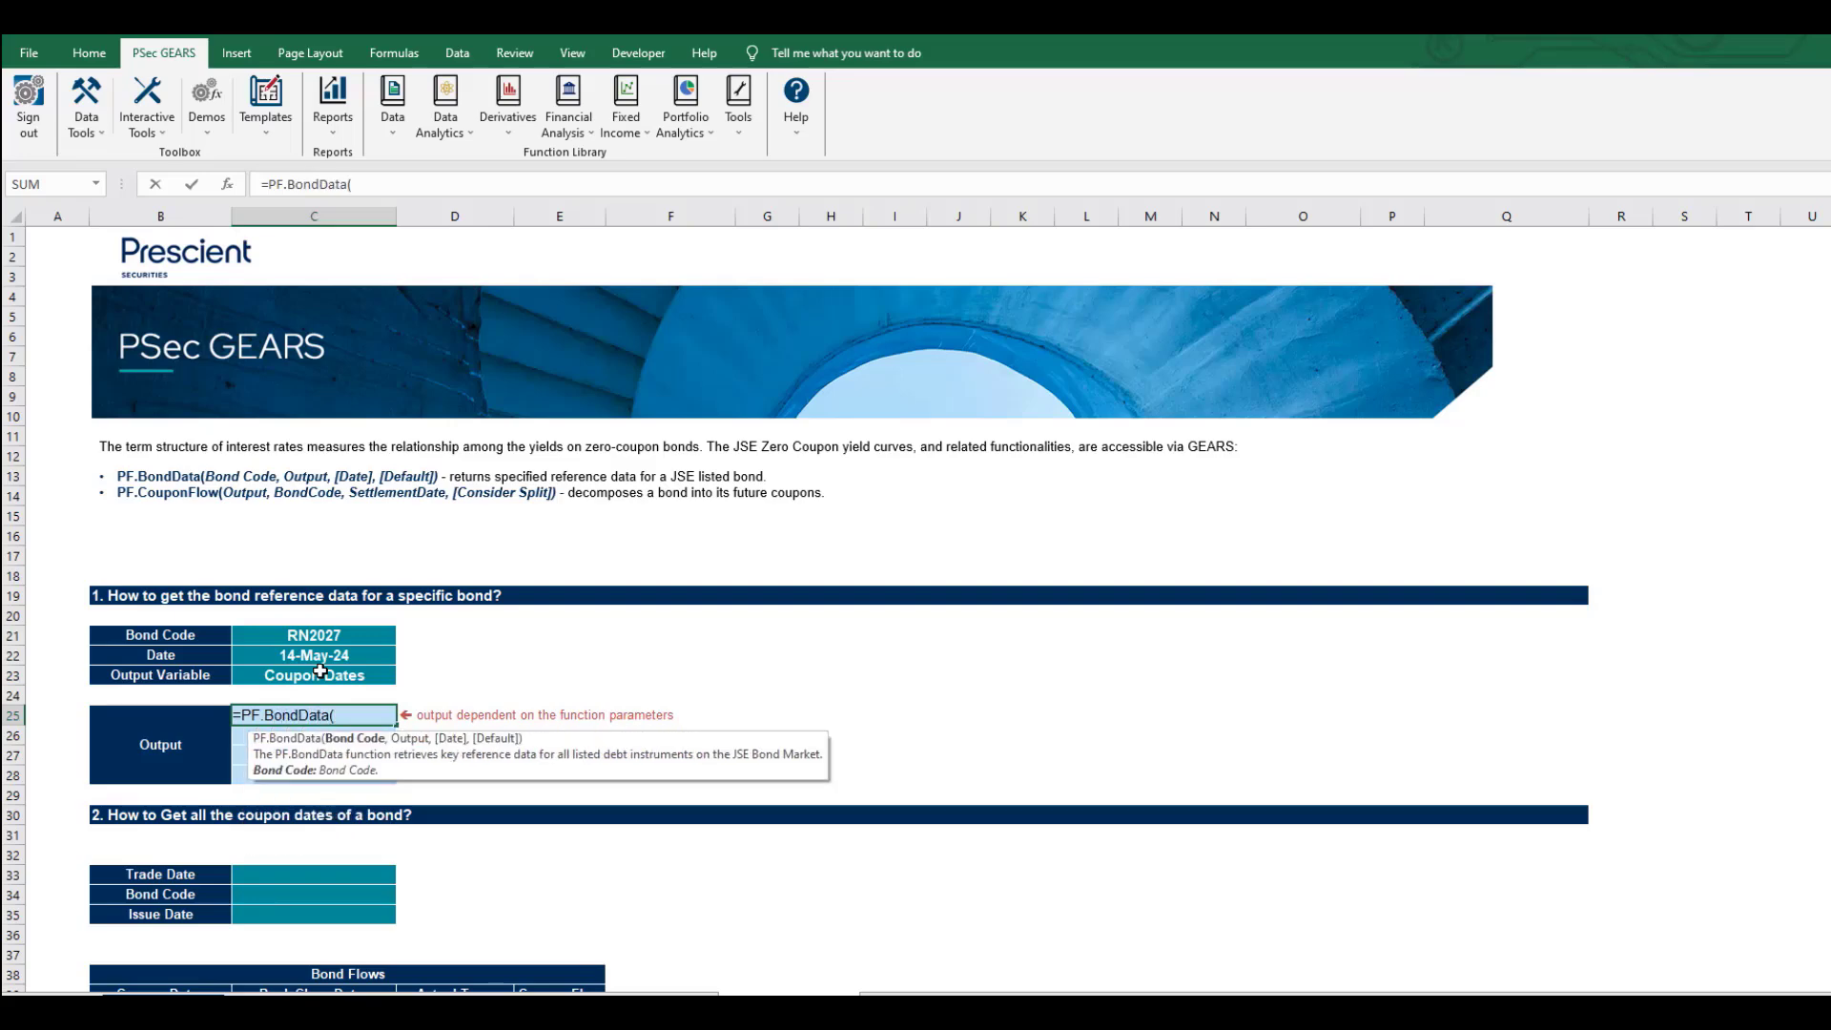
{"action": "key", "text": "Up"}
{"action": "key", "text": "Up"}
{"action": "key", "text": "Up"}
{"action": "key", "text": "Up"}
{"action": "key", "text": "F4"}
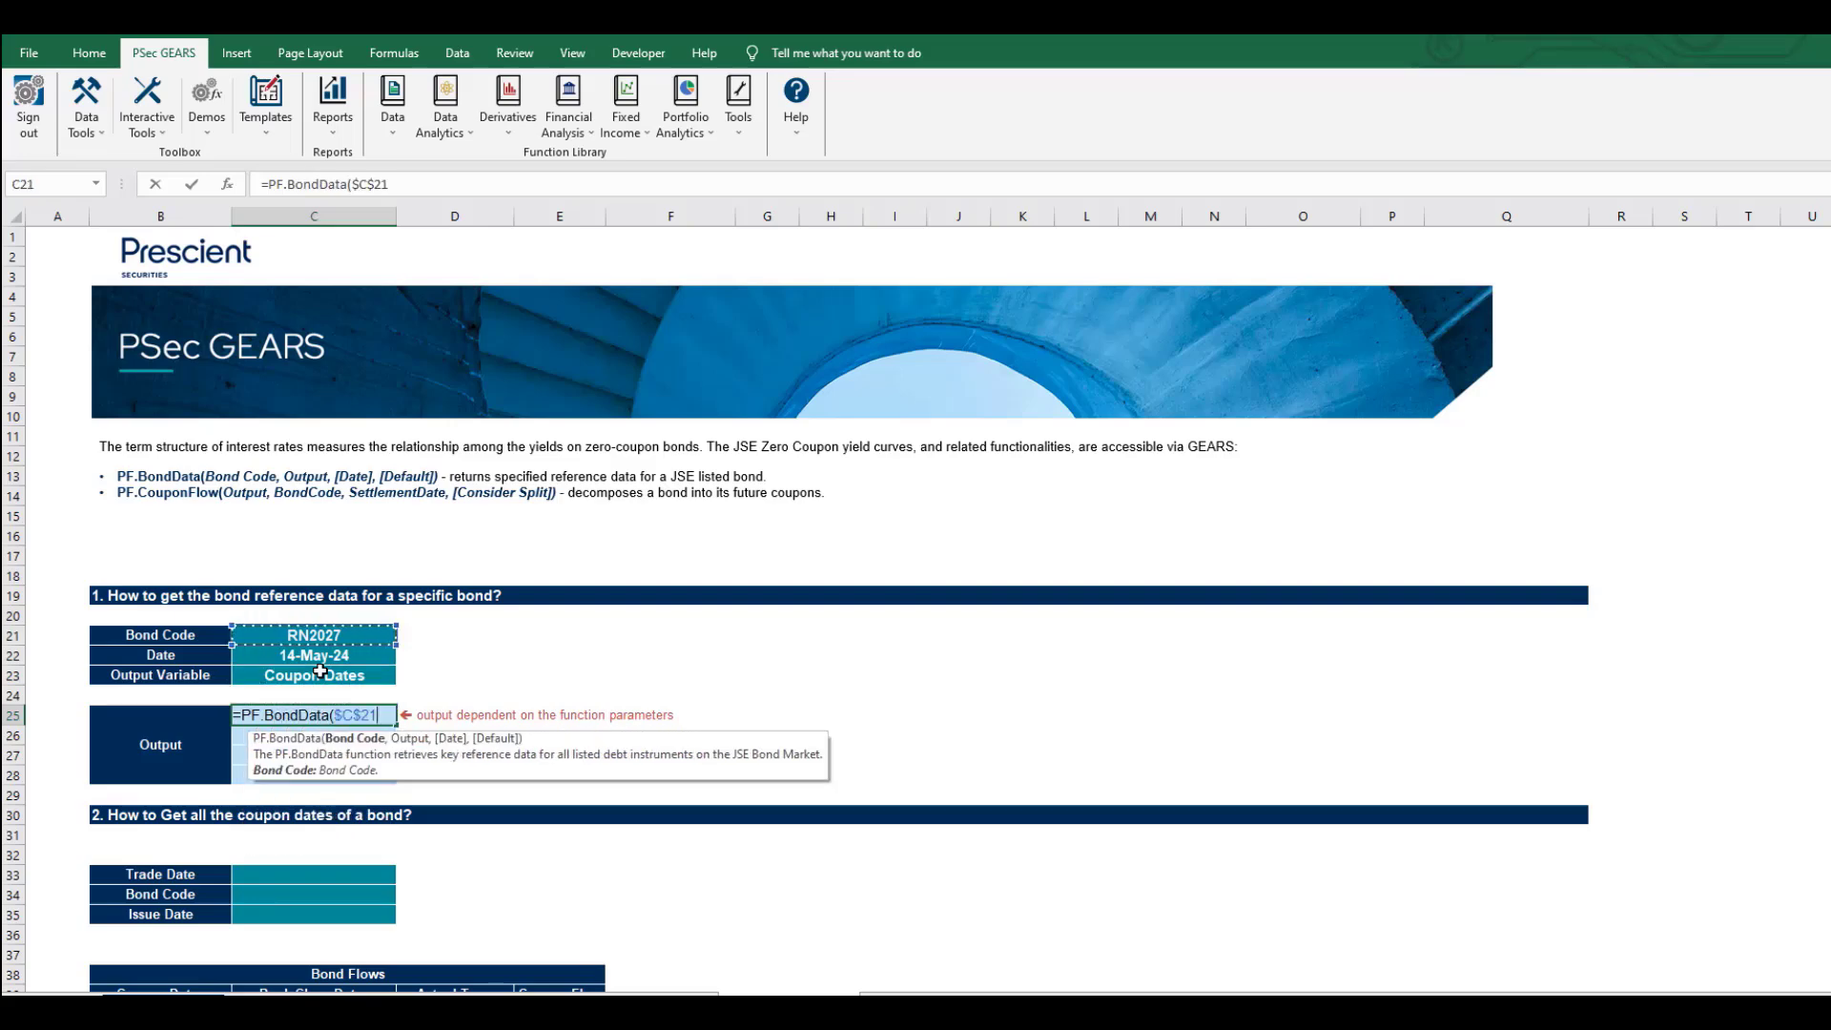
{"action": "type", "text": ", C24"}
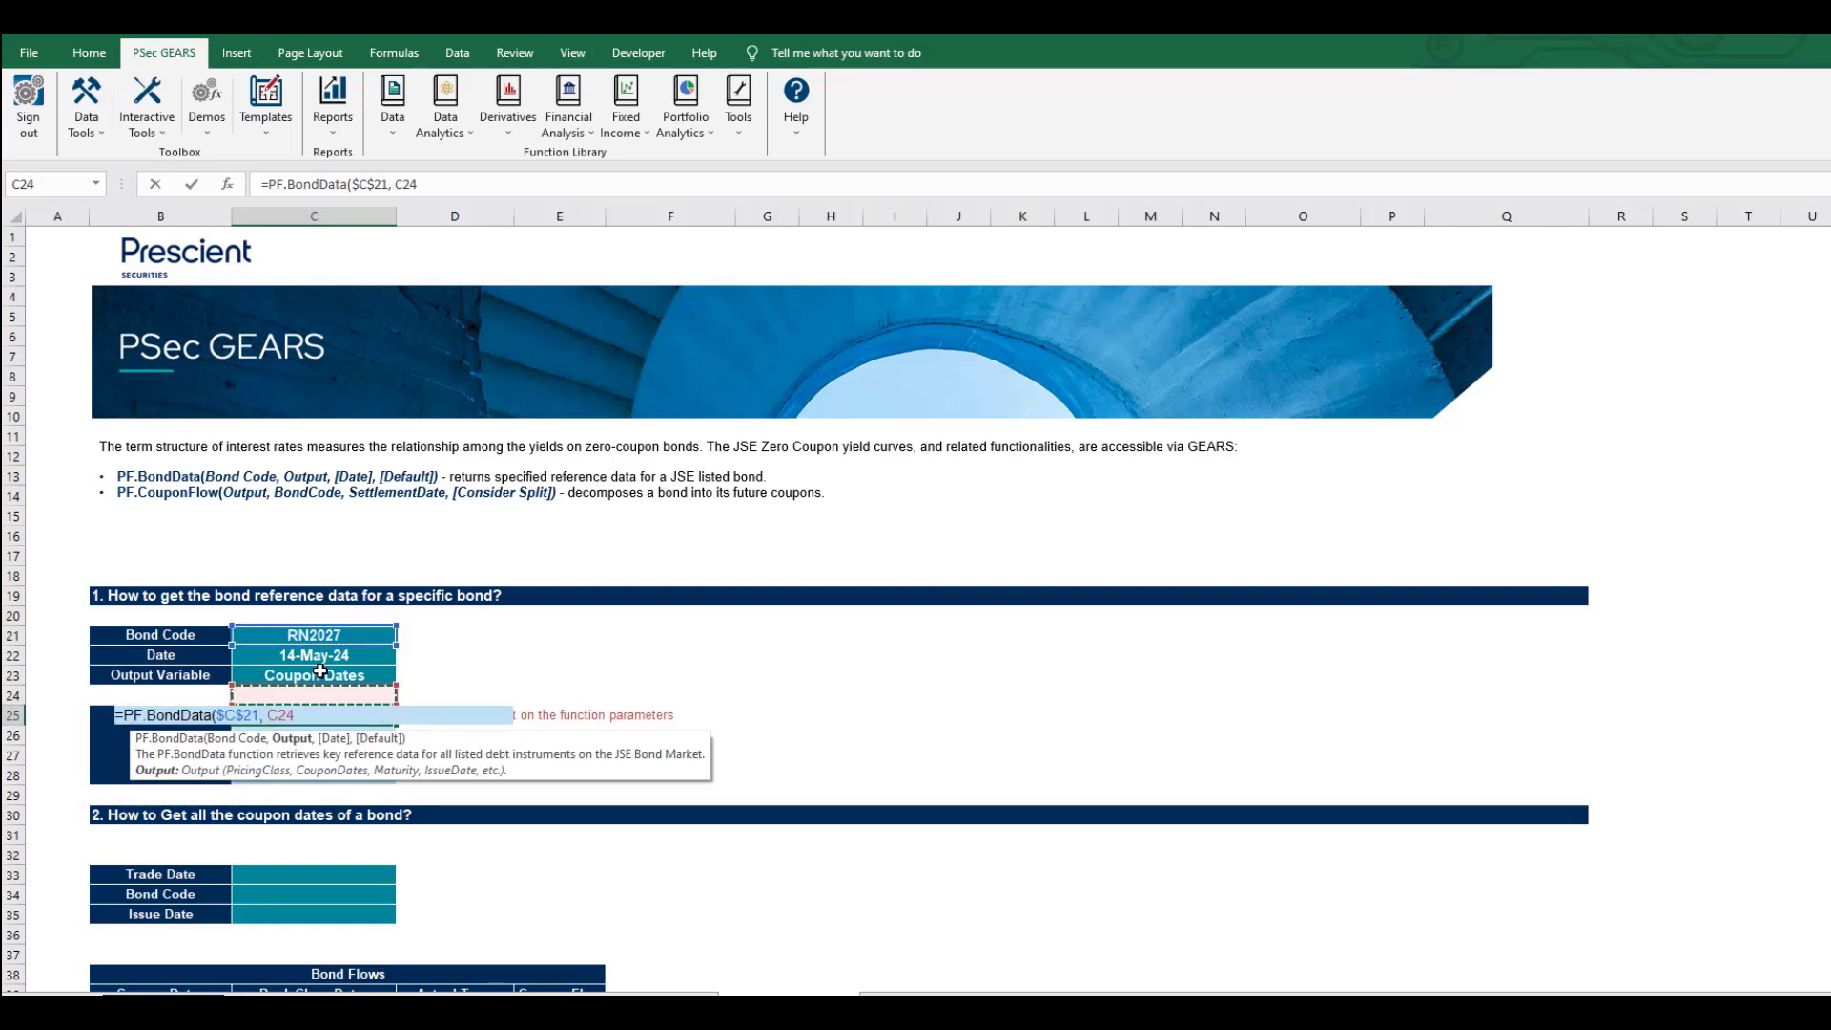
{"action": "key", "text": "Up"}
{"action": "key", "text": "Up"}
{"action": "key", "text": "F4"}
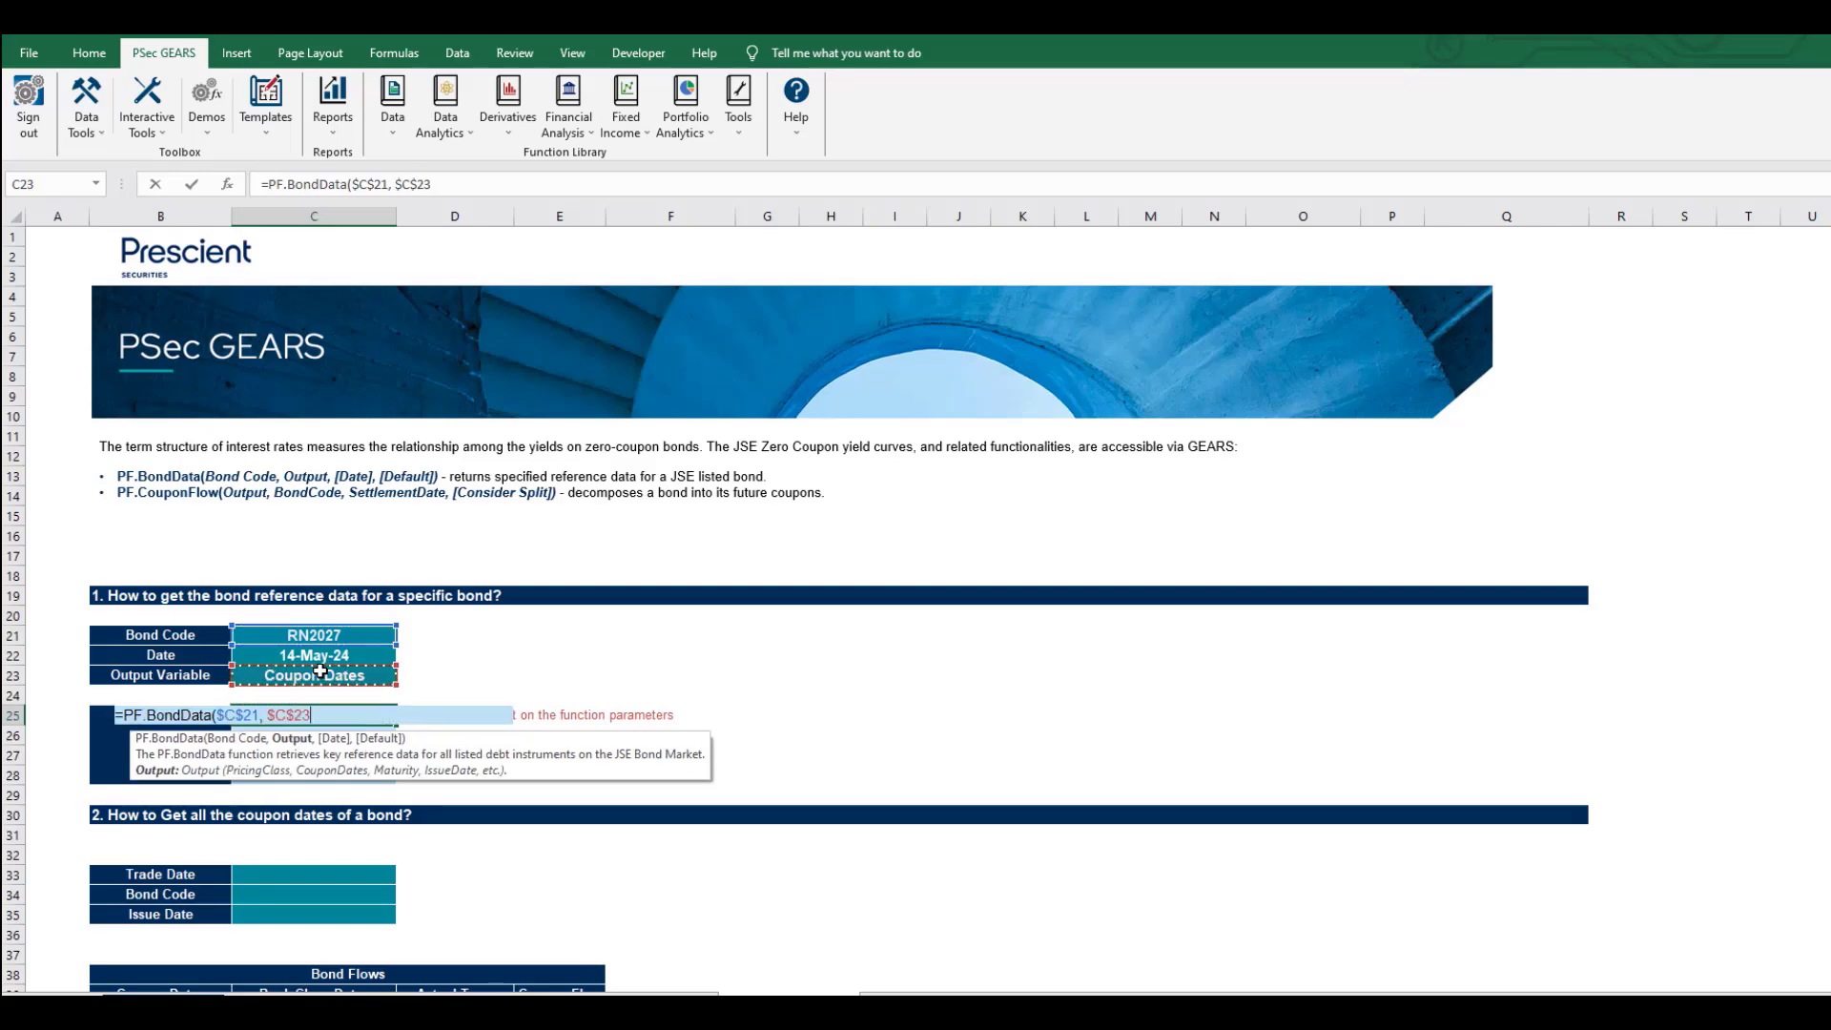
{"action": "type", "text": ","}
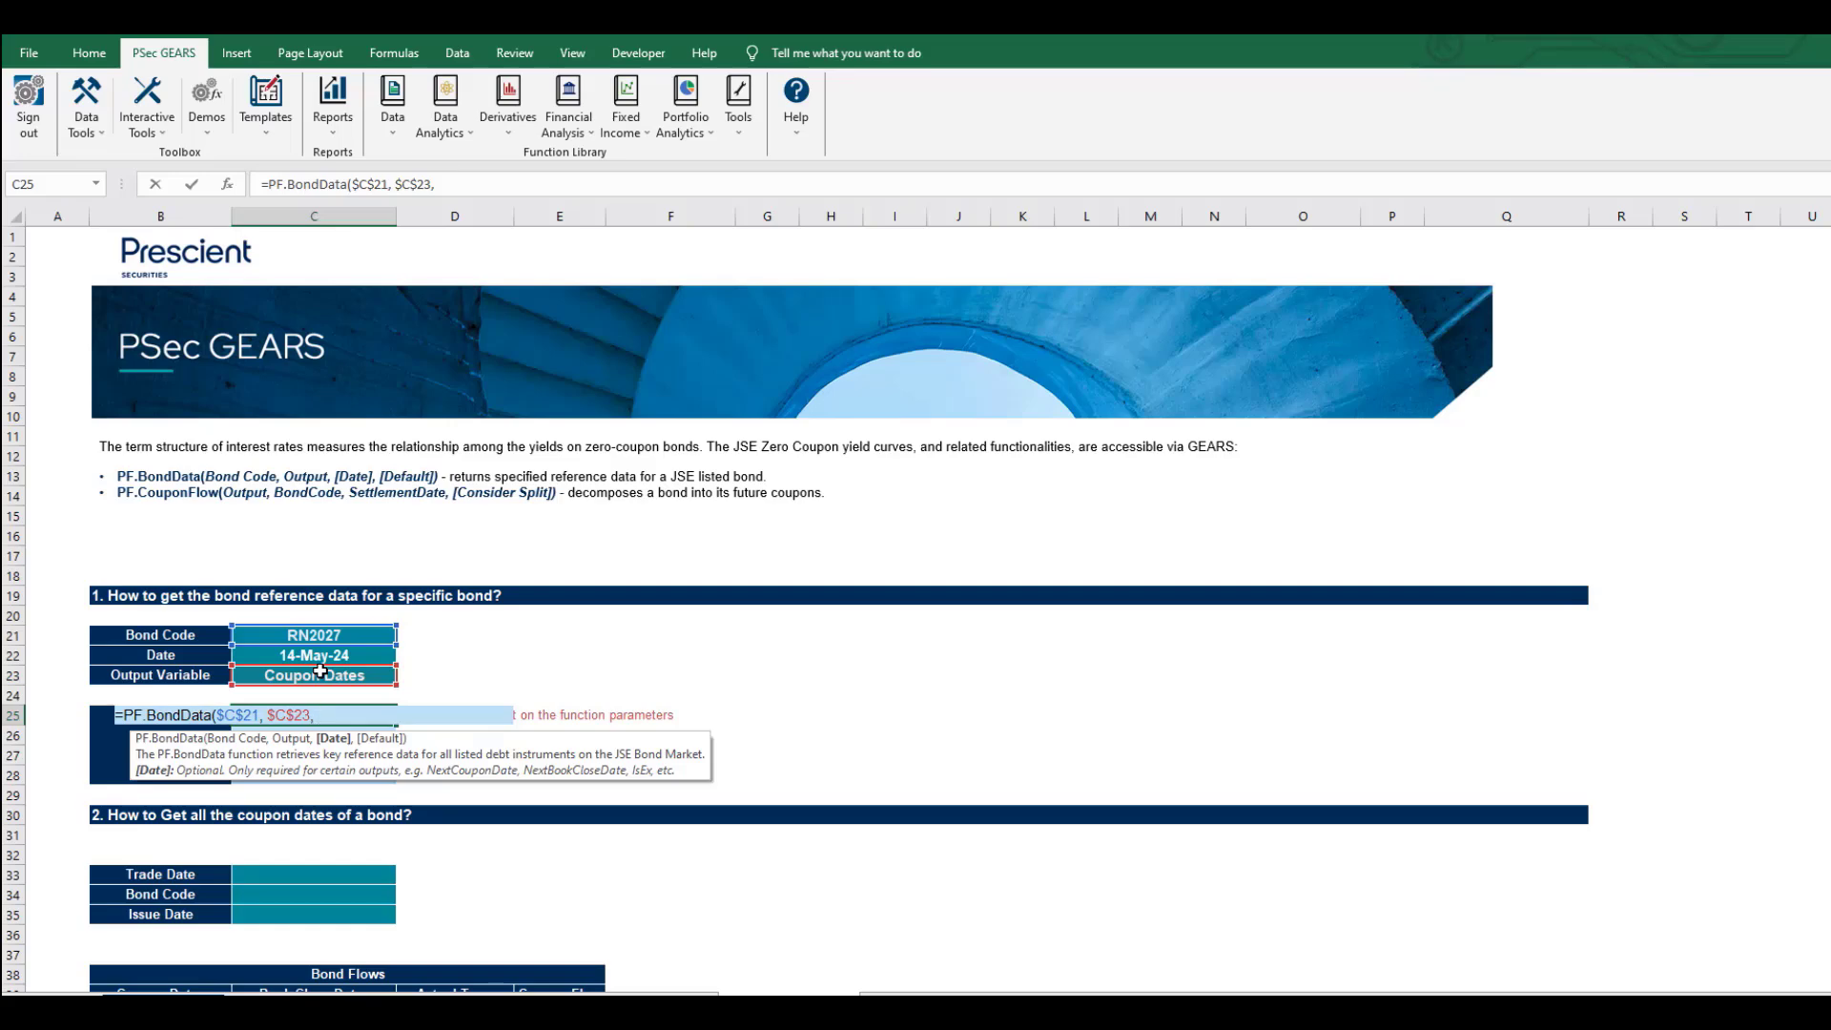
Add $C$22 as the date argument and NA() as the default, closing the formula.
{"action": "key", "text": "Up"}
{"action": "key", "text": "Up"}
{"action": "key", "text": "Up"}
{"action": "key", "text": "F4"}
{"action": "type", "text": ")"}
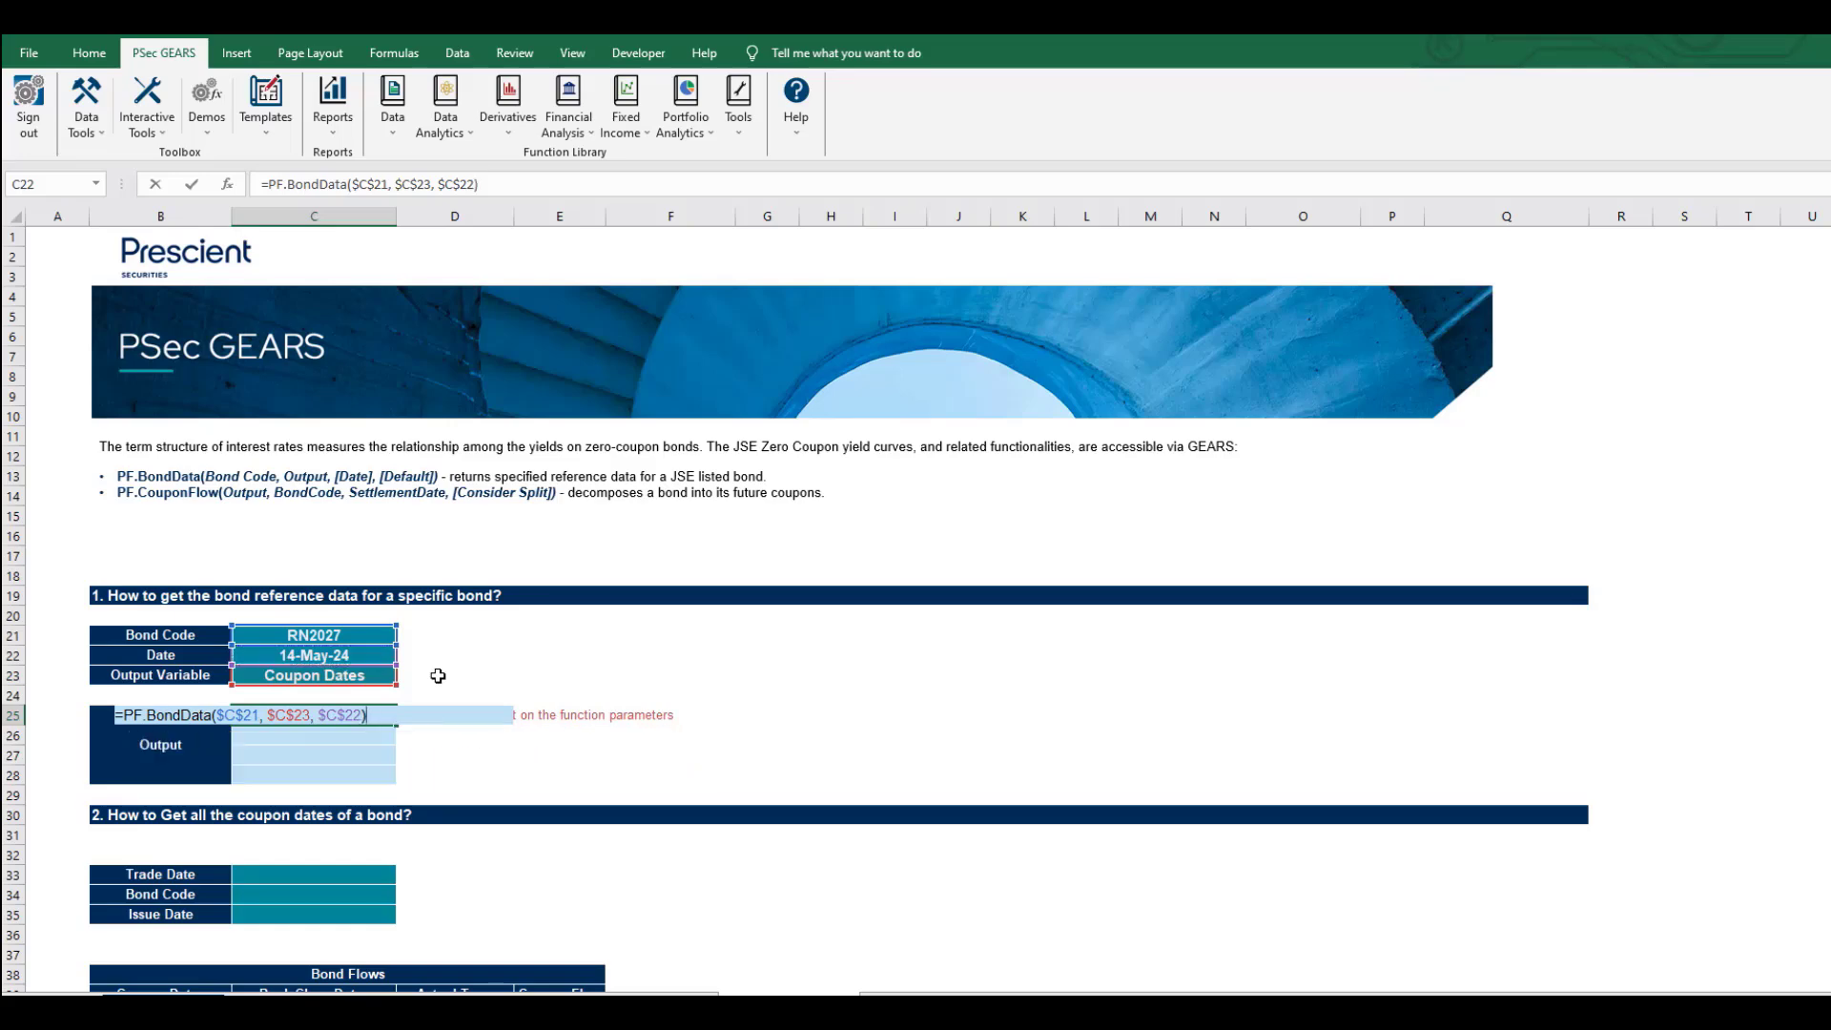
{"action": "key", "text": "BackSpace"}
{"action": "type", "text": ","}
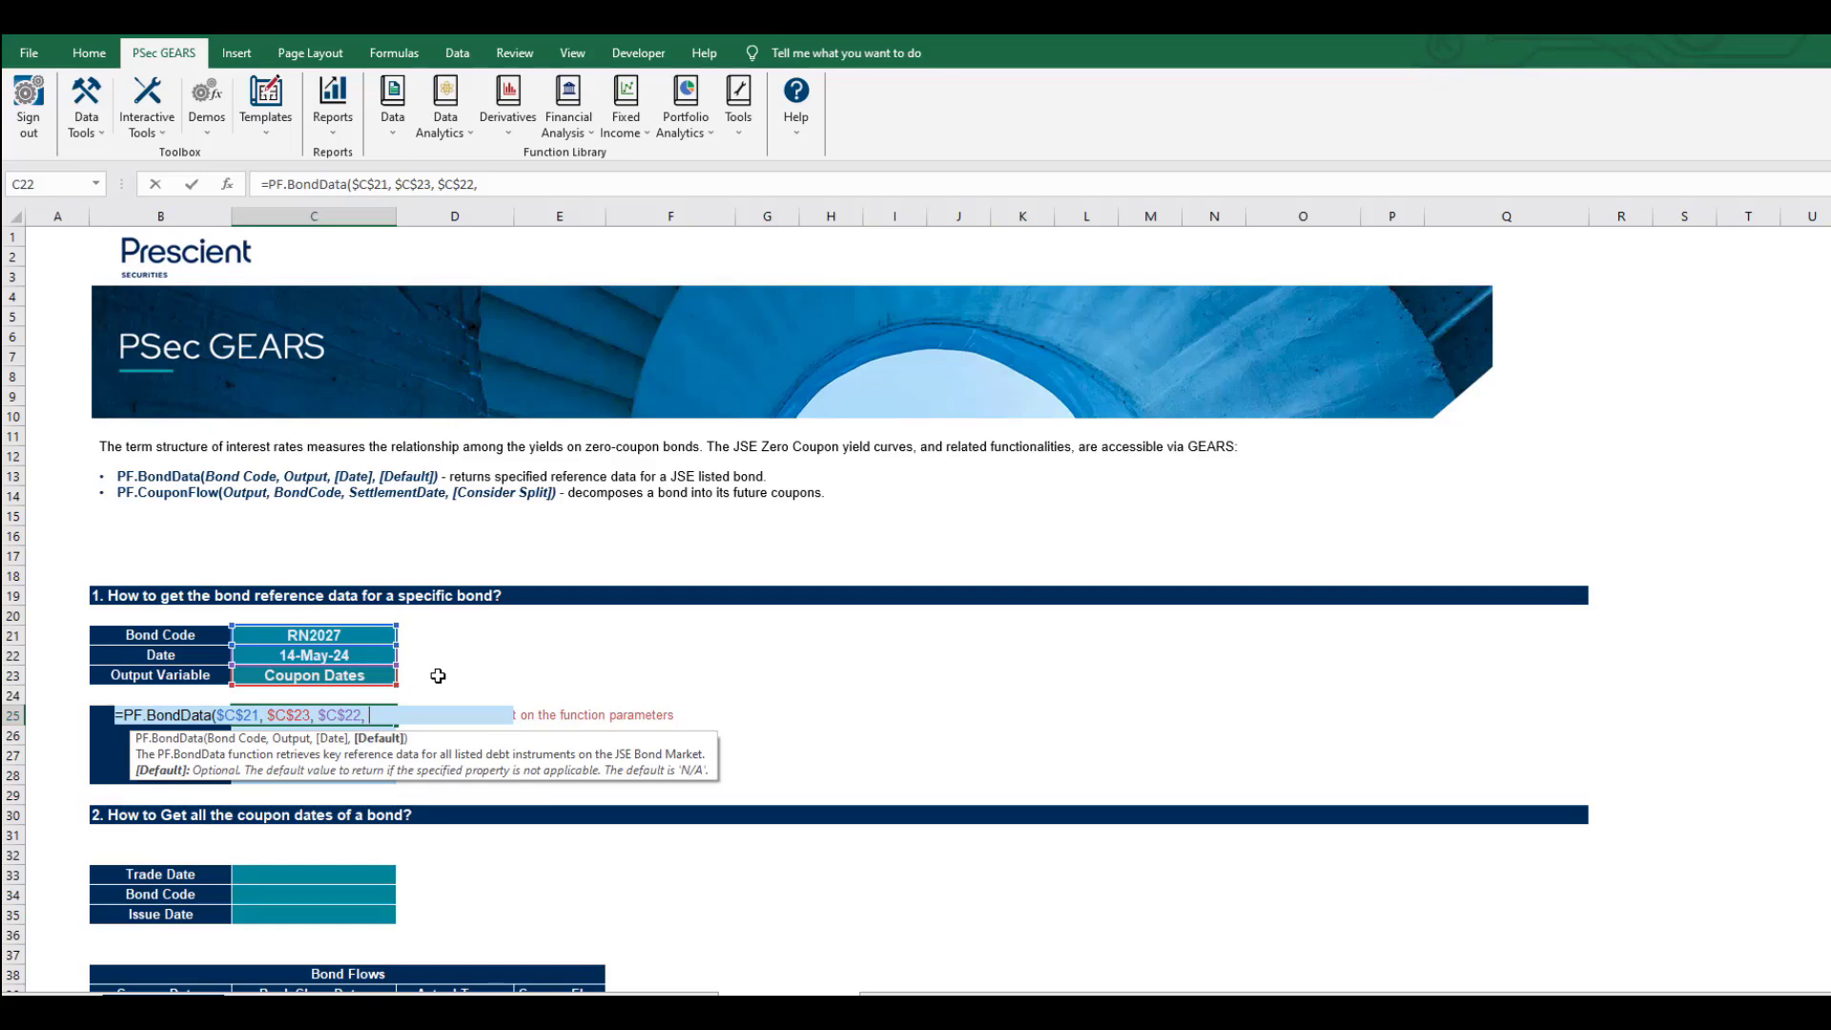
{"action": "type", "text": "NA()"}
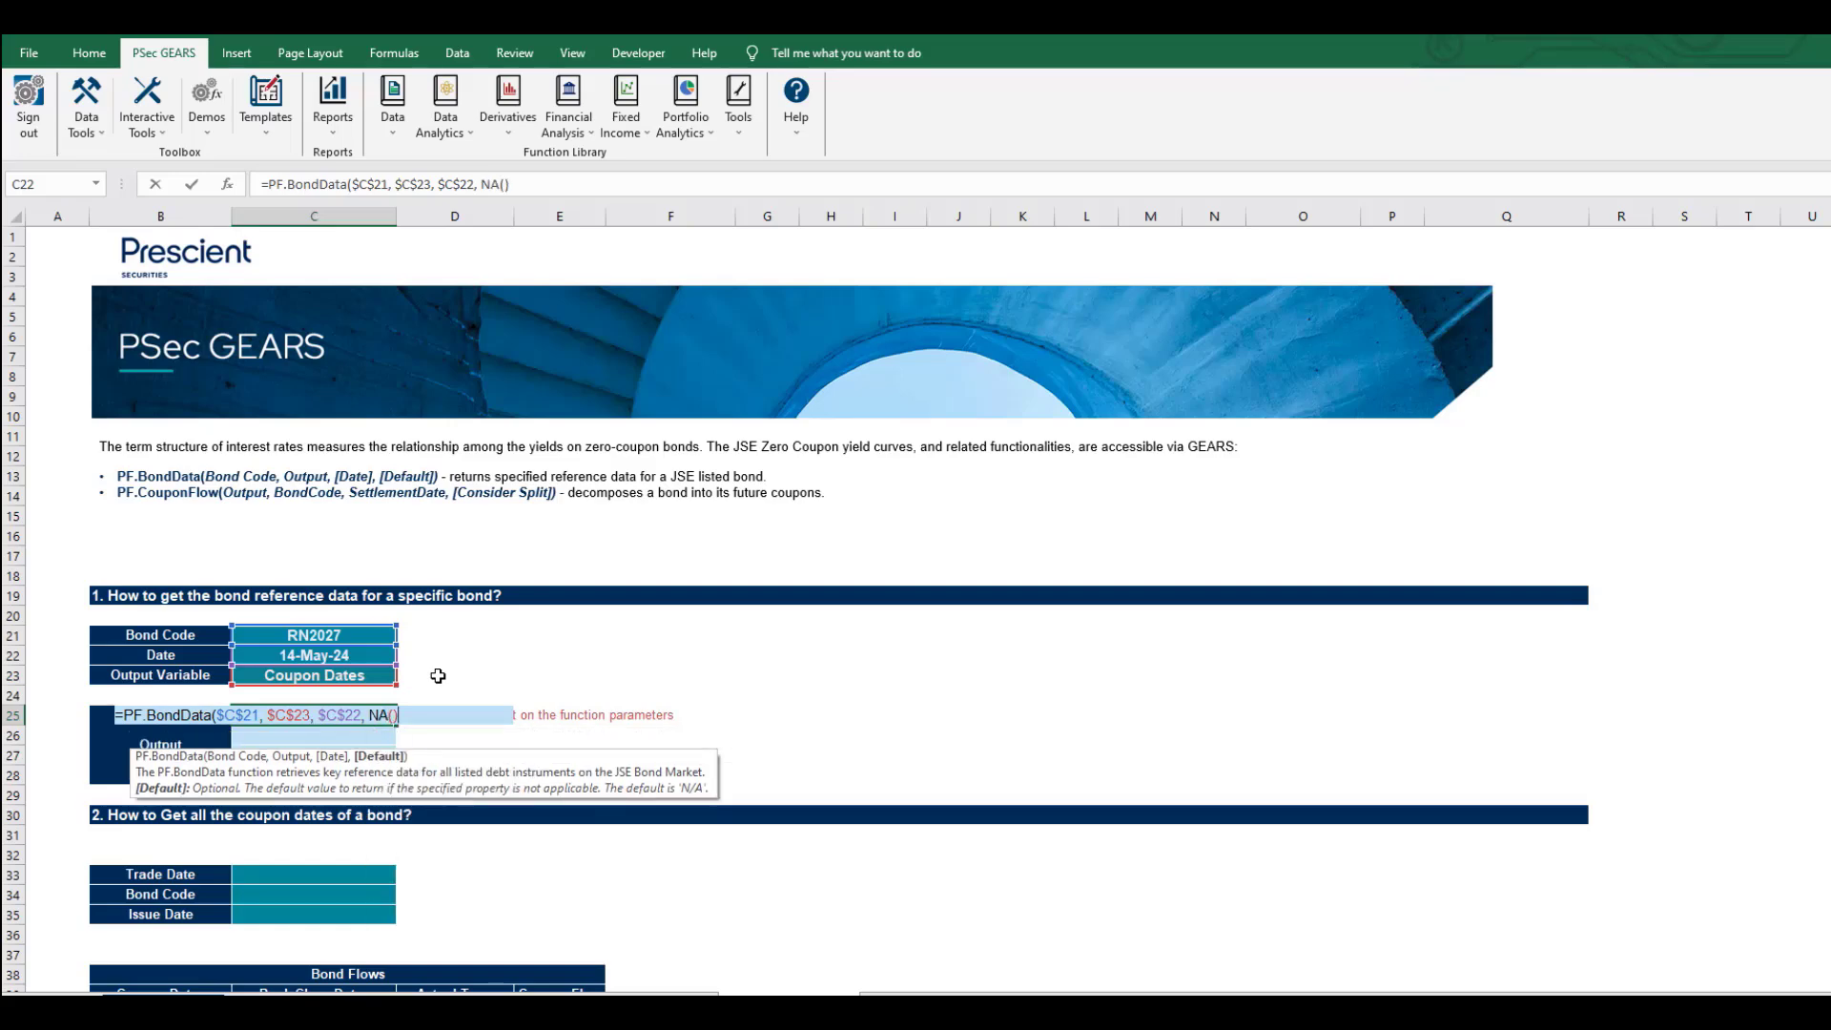
{"action": "type", "text": ")"}
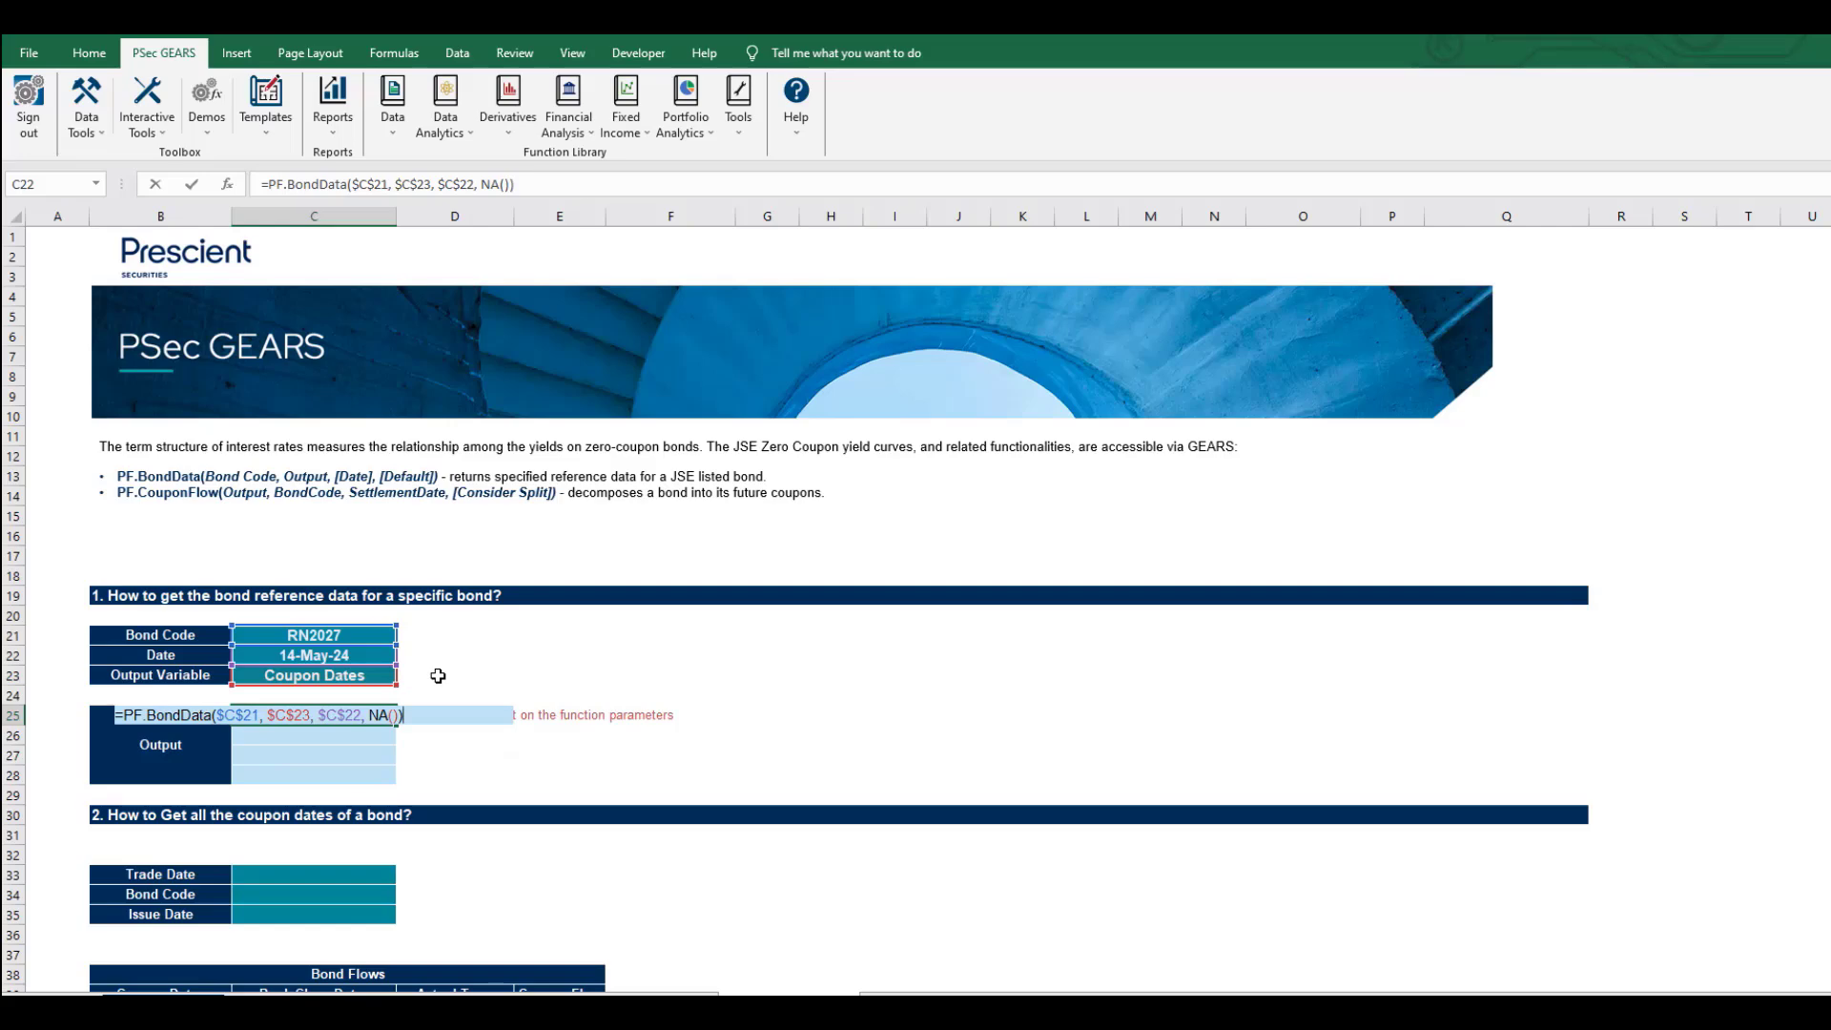
Commit the C25 formula, then open PF.BondData's Function Arguments and its help topic.
{"action": "key", "text": "Return"}
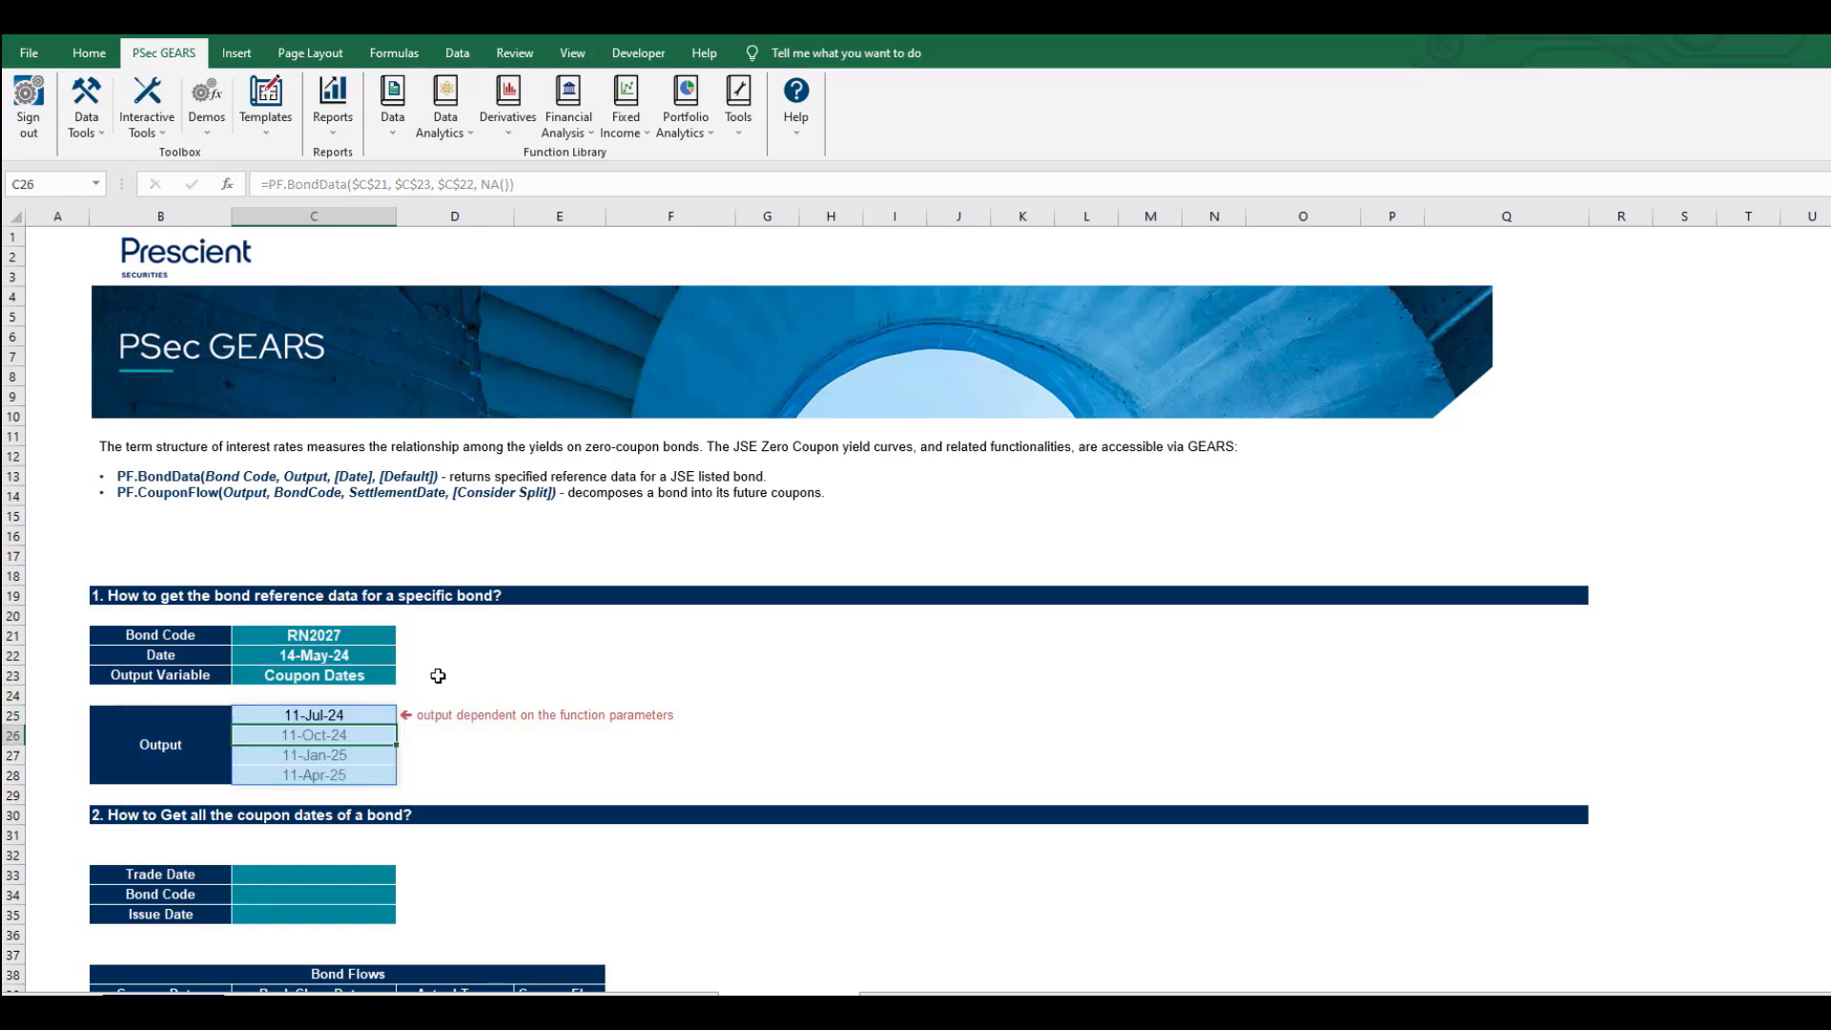
{"action": "key", "text": "Up"}
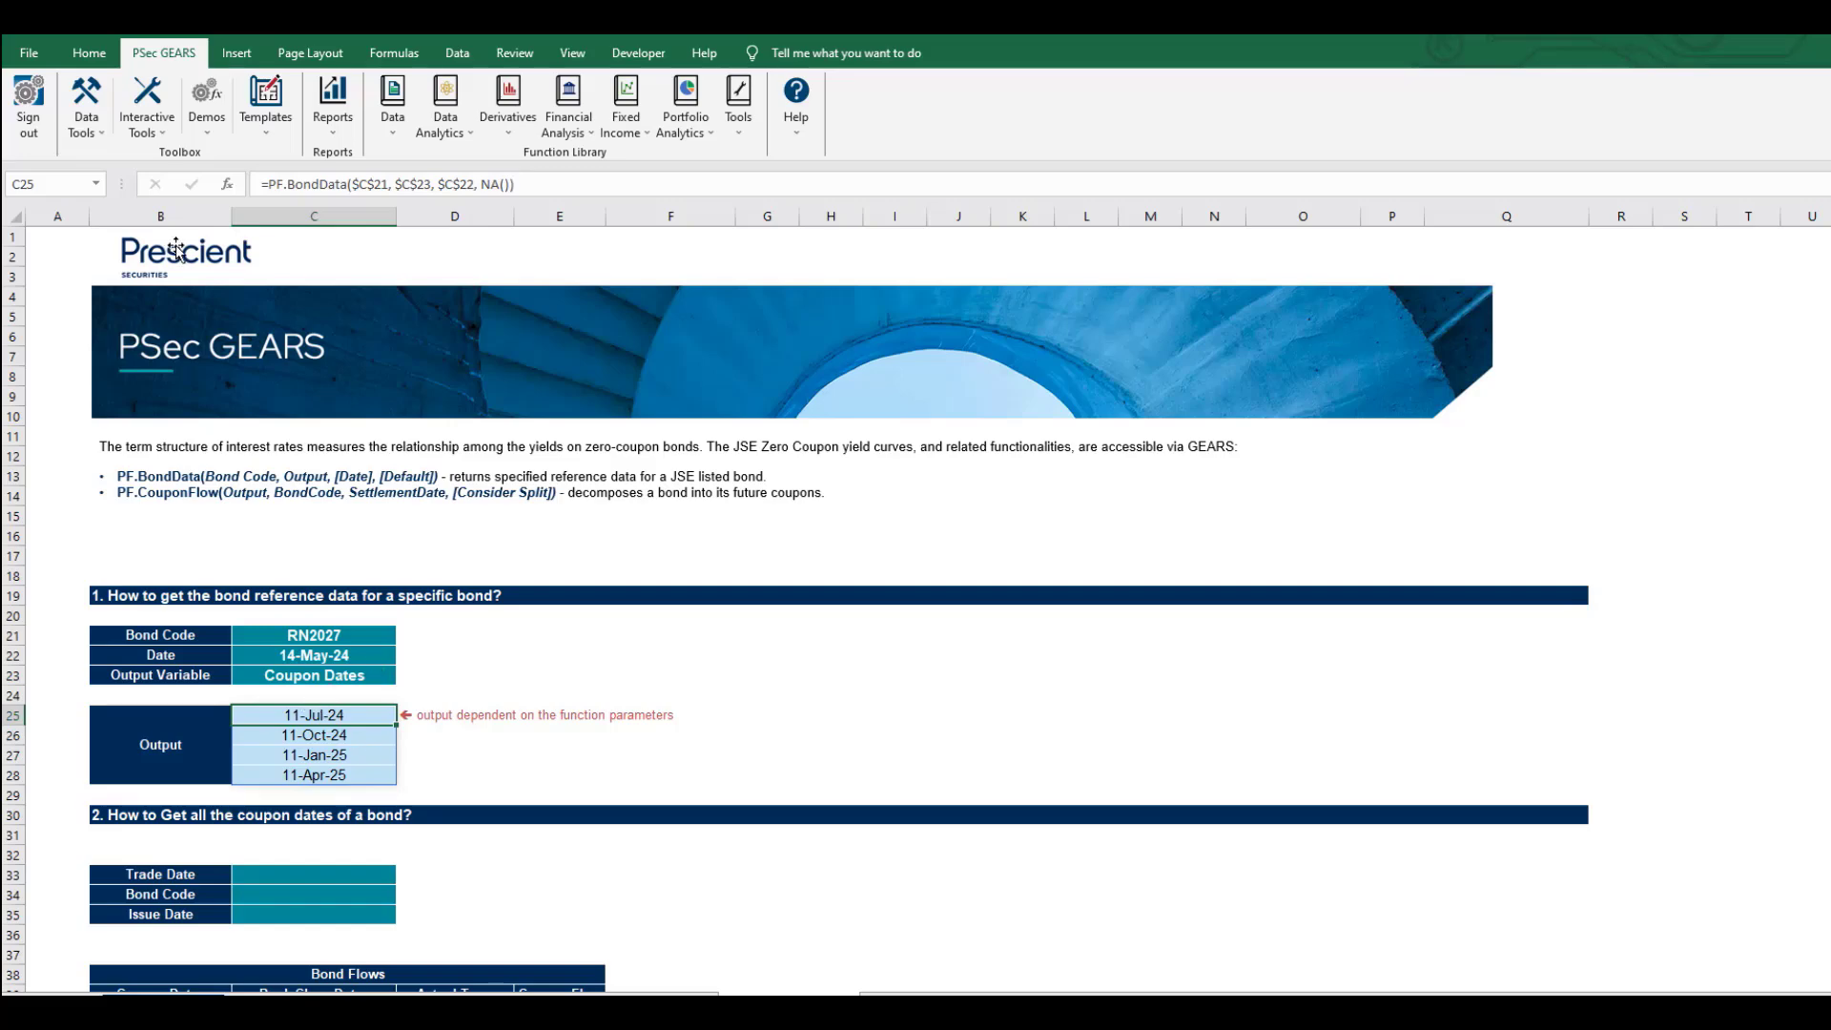
{"action": "left_click", "coordinate": [313, 184]}
{"action": "left_click", "coordinate": [227, 185]}
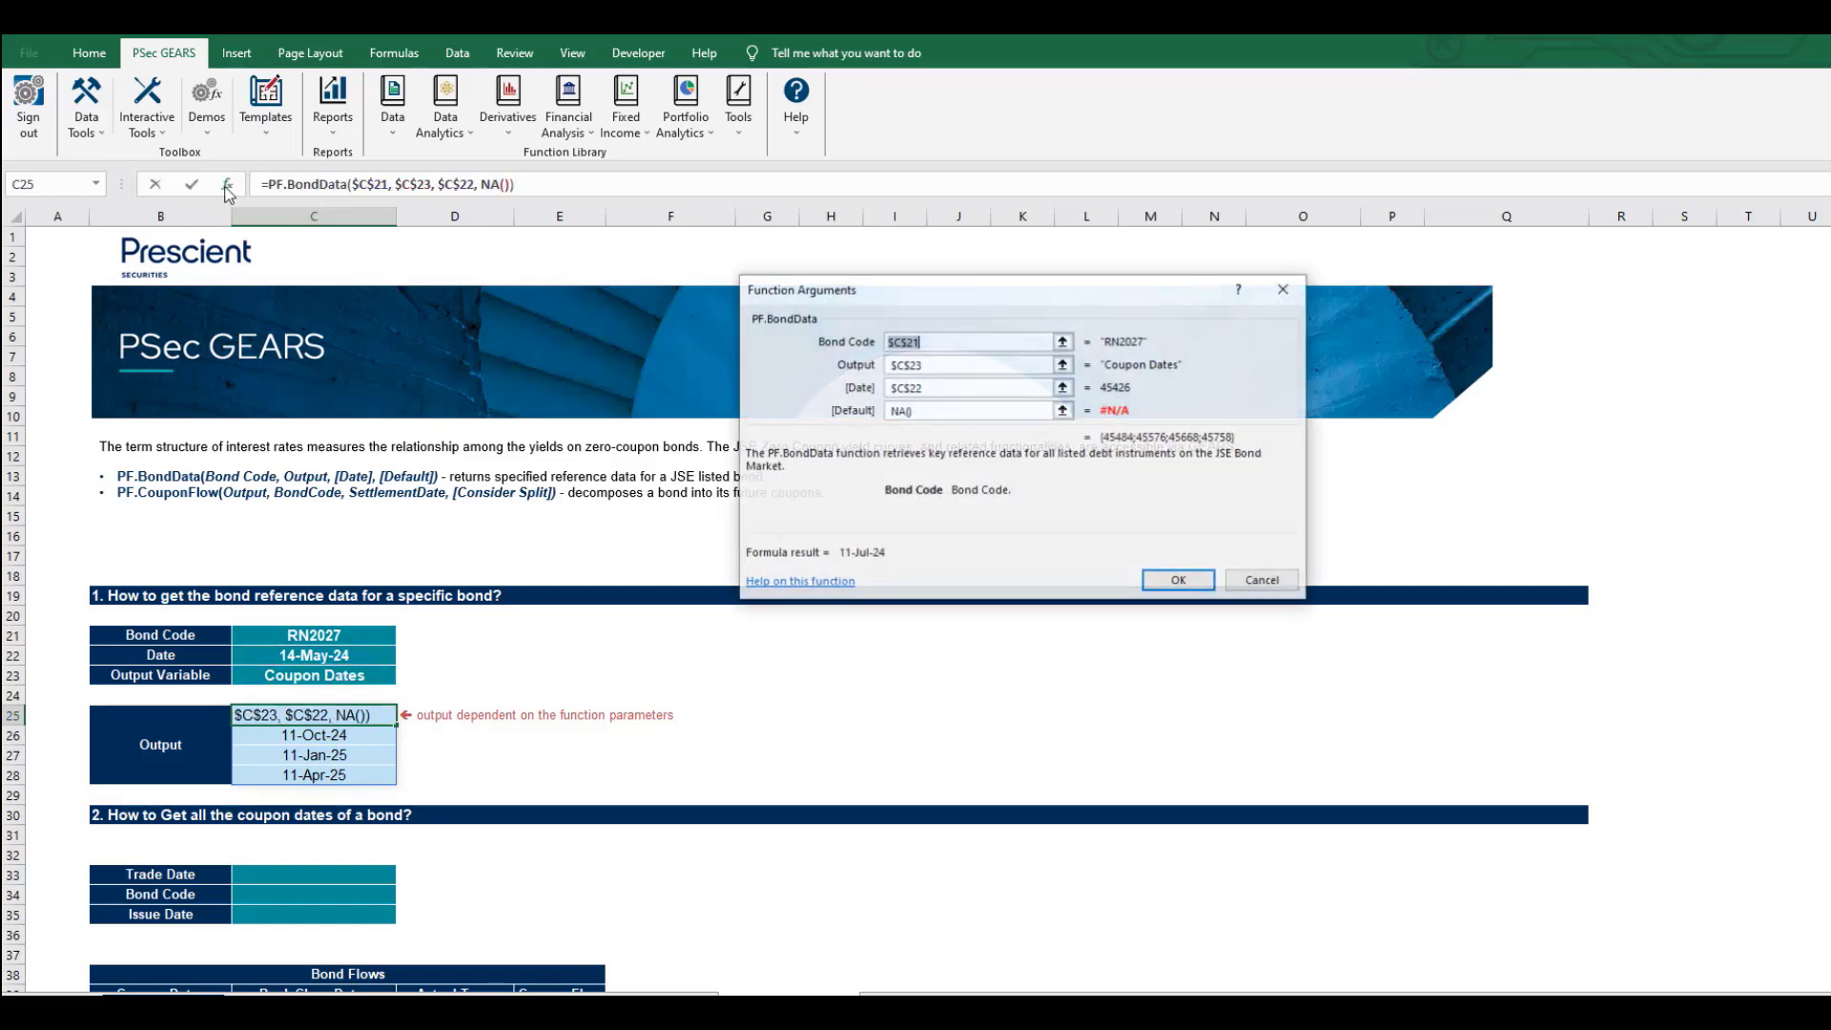
{"action": "left_click", "coordinate": [821, 583]}
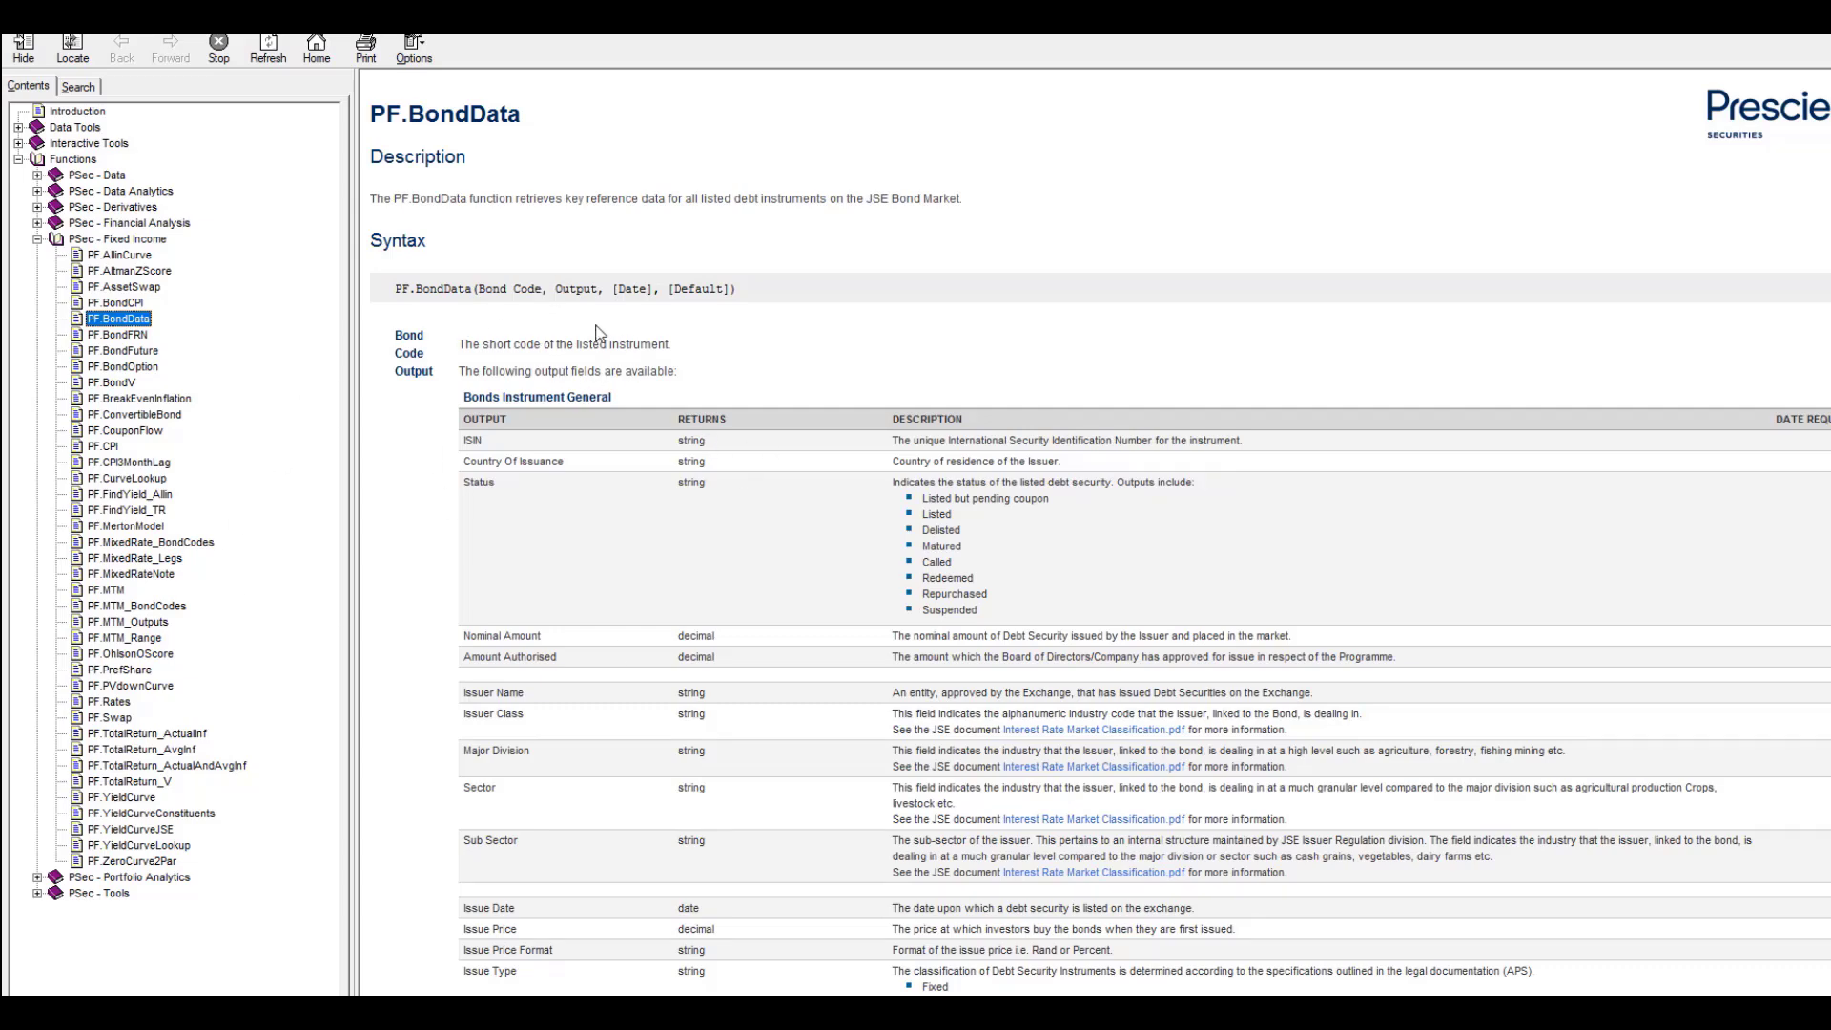
Browse the PF.BondData output fields, highlighting Nominal Amount, Amount Authorised and APS URL Link.
{"action": "scroll", "coordinate": [536, 529], "scroll_direction": "down", "scroll_amount": 3}
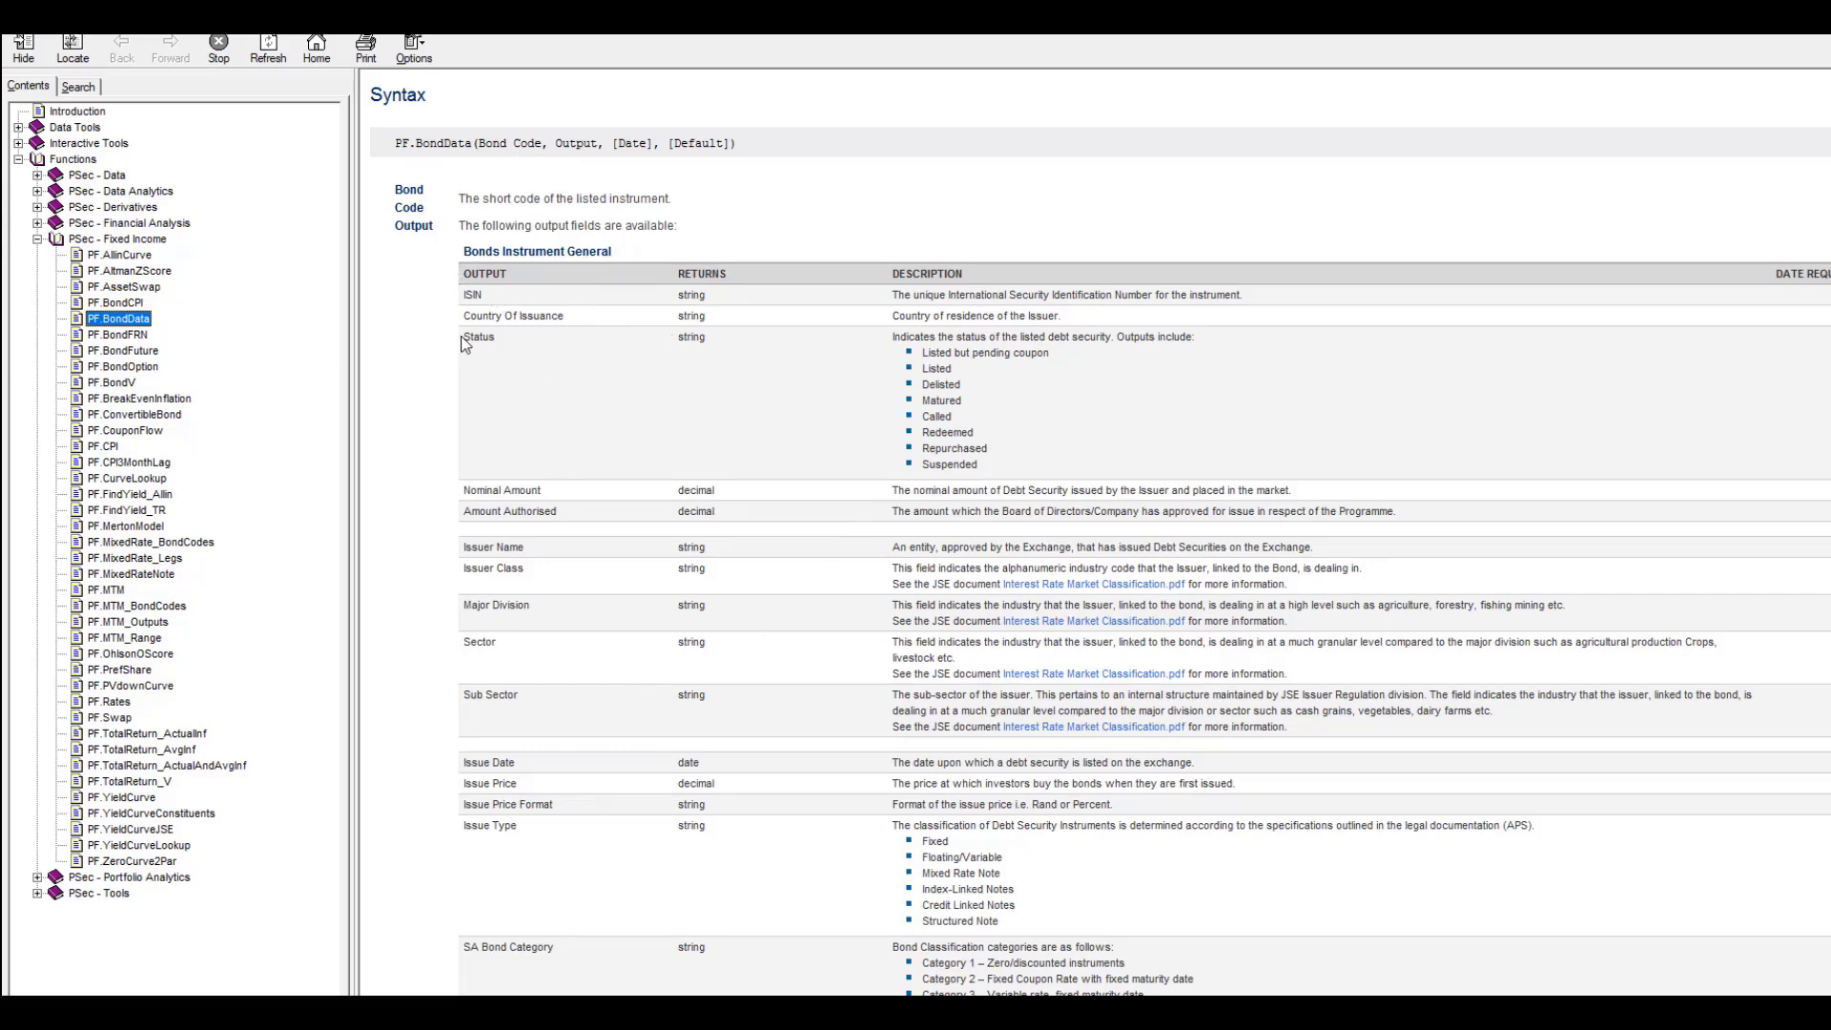
{"action": "scroll", "coordinate": [464, 344], "scroll_direction": "down", "scroll_amount": 3}
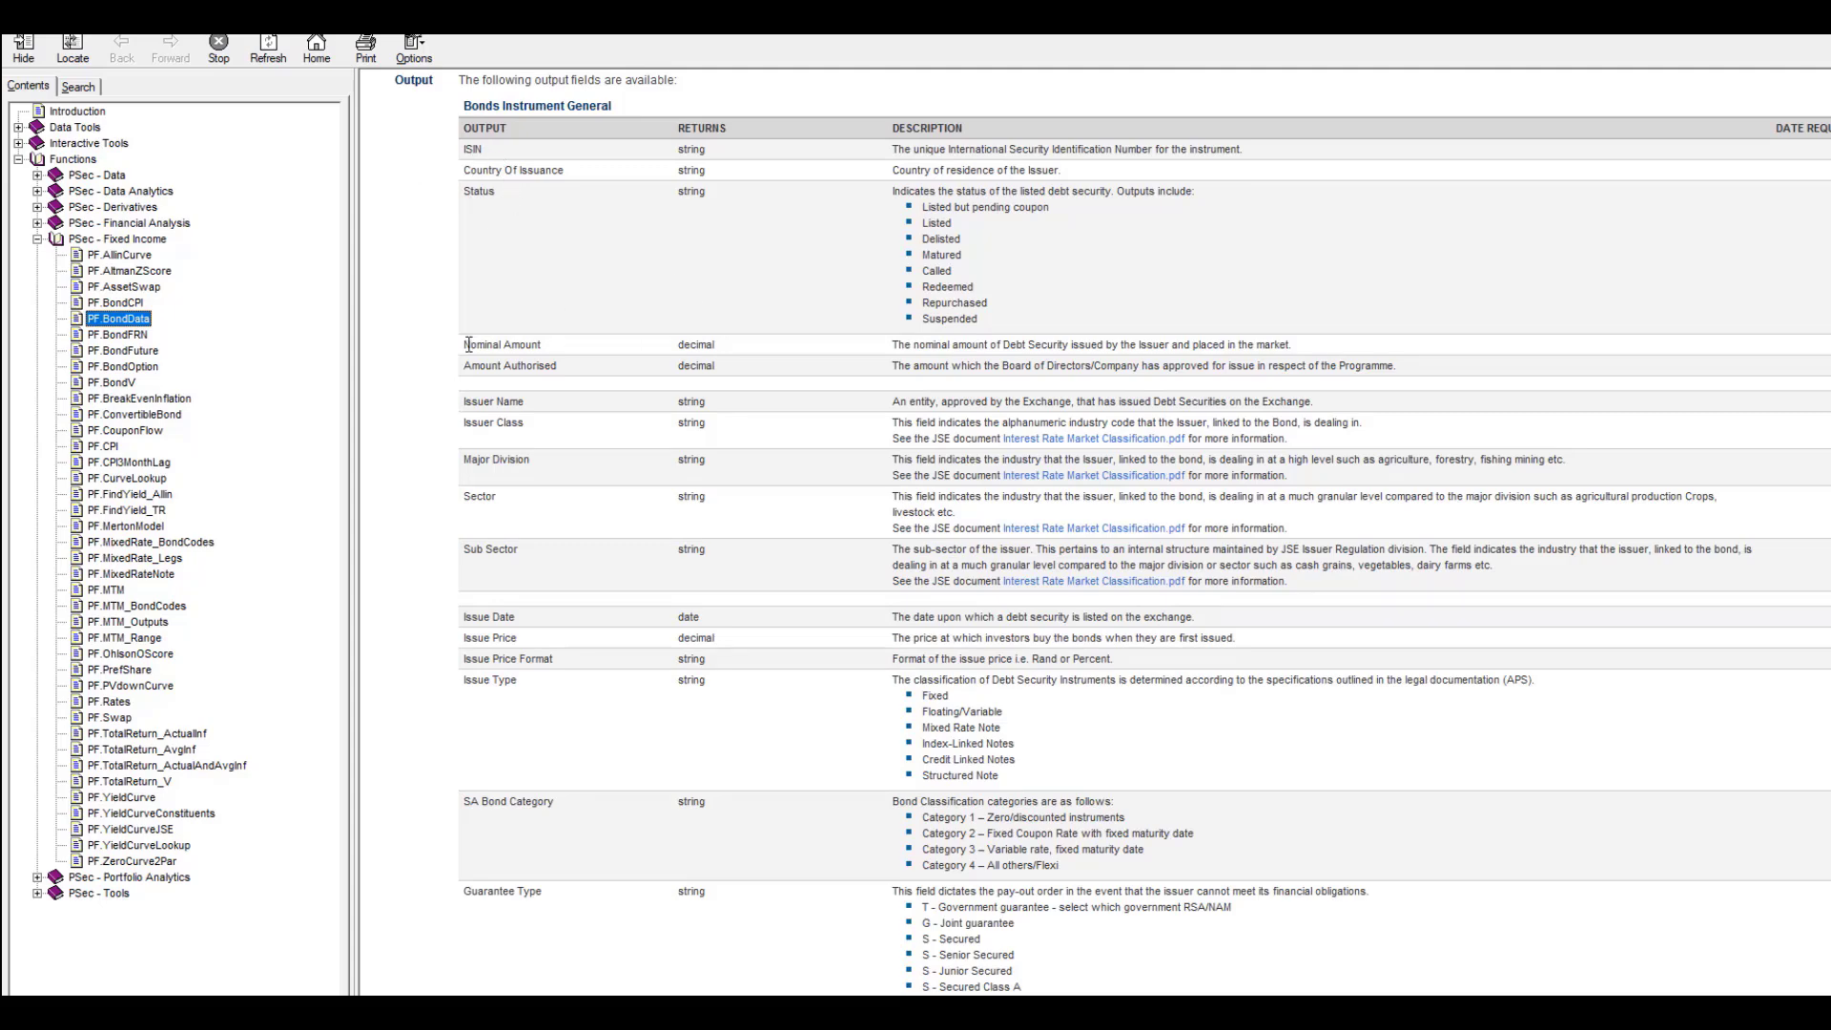
{"action": "left_click_drag", "start_coordinate": [469, 344], "coordinate": [572, 345]}
{"action": "left_click_drag", "start_coordinate": [465, 366], "coordinate": [628, 360]}
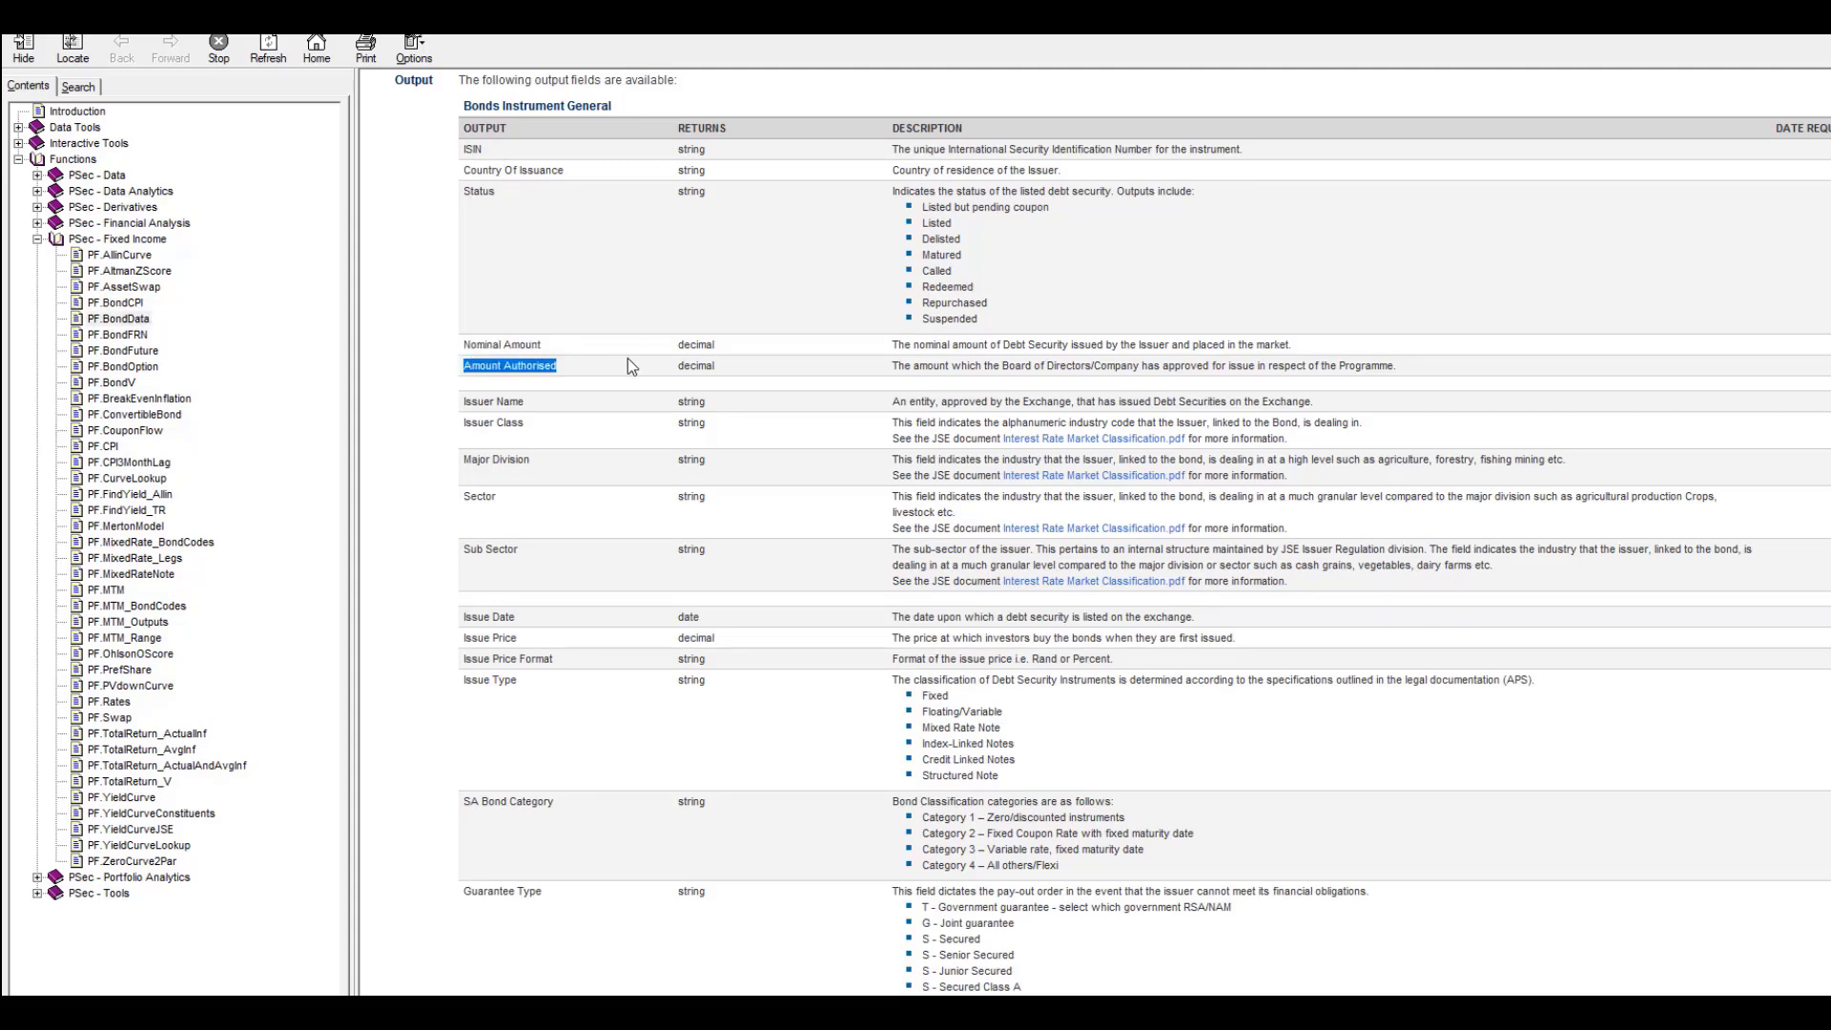
{"action": "scroll", "coordinate": [627, 361], "scroll_direction": "down", "scroll_amount": 5}
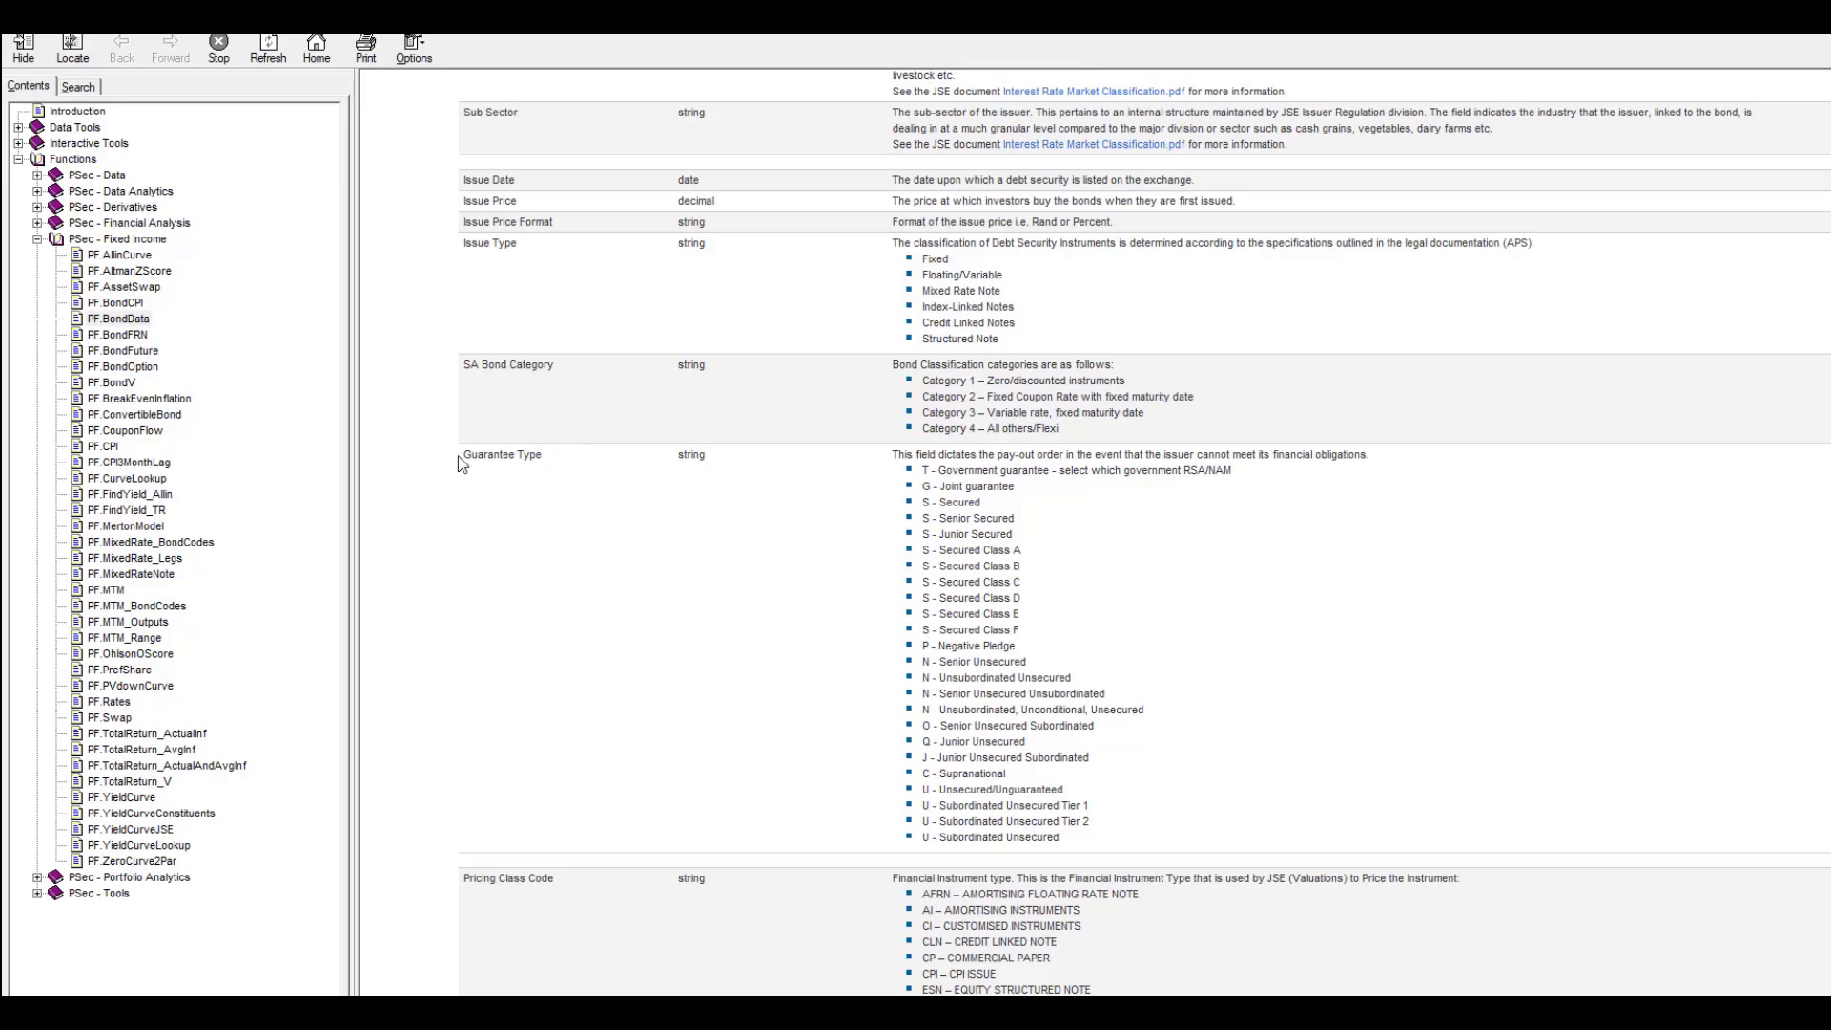
{"action": "left_click_drag", "start_coordinate": [459, 458], "coordinate": [621, 458]}
{"action": "left_click", "coordinate": [618, 457]}
{"action": "scroll", "coordinate": [523, 273], "scroll_direction": "down", "scroll_amount": 10}
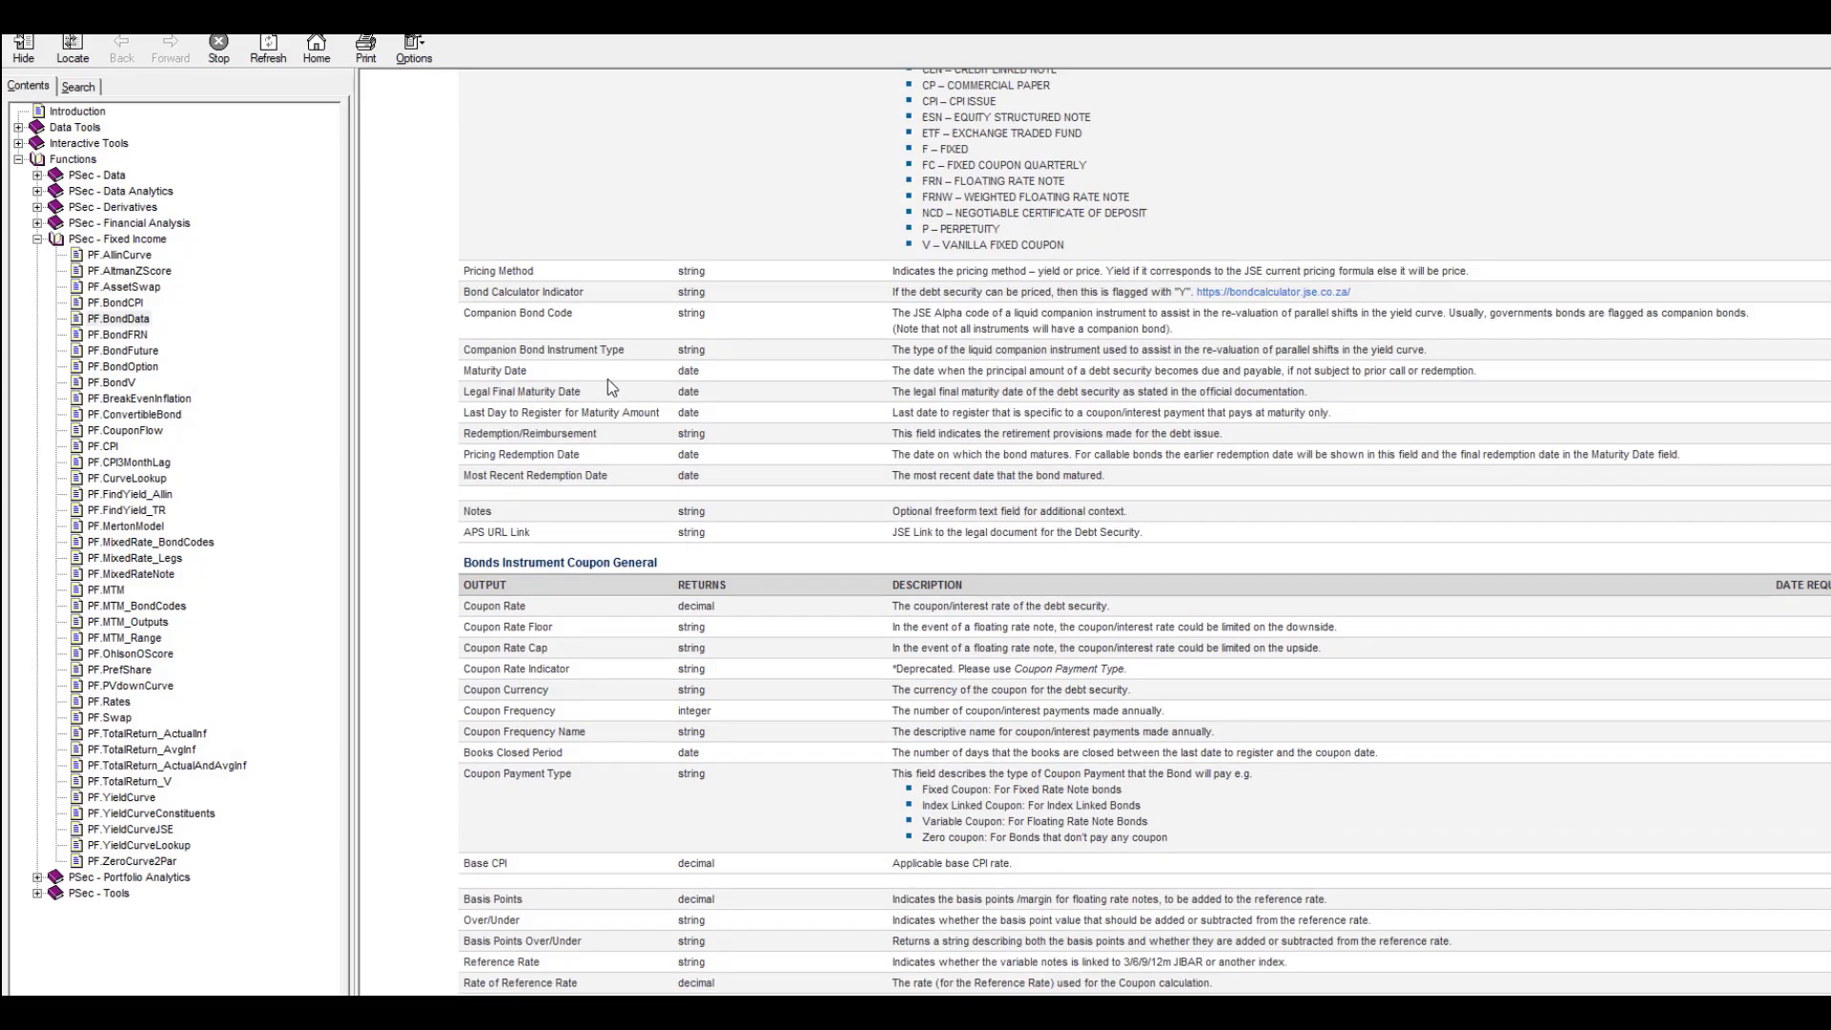
{"action": "scroll", "coordinate": [608, 379], "scroll_direction": "down", "scroll_amount": 2}
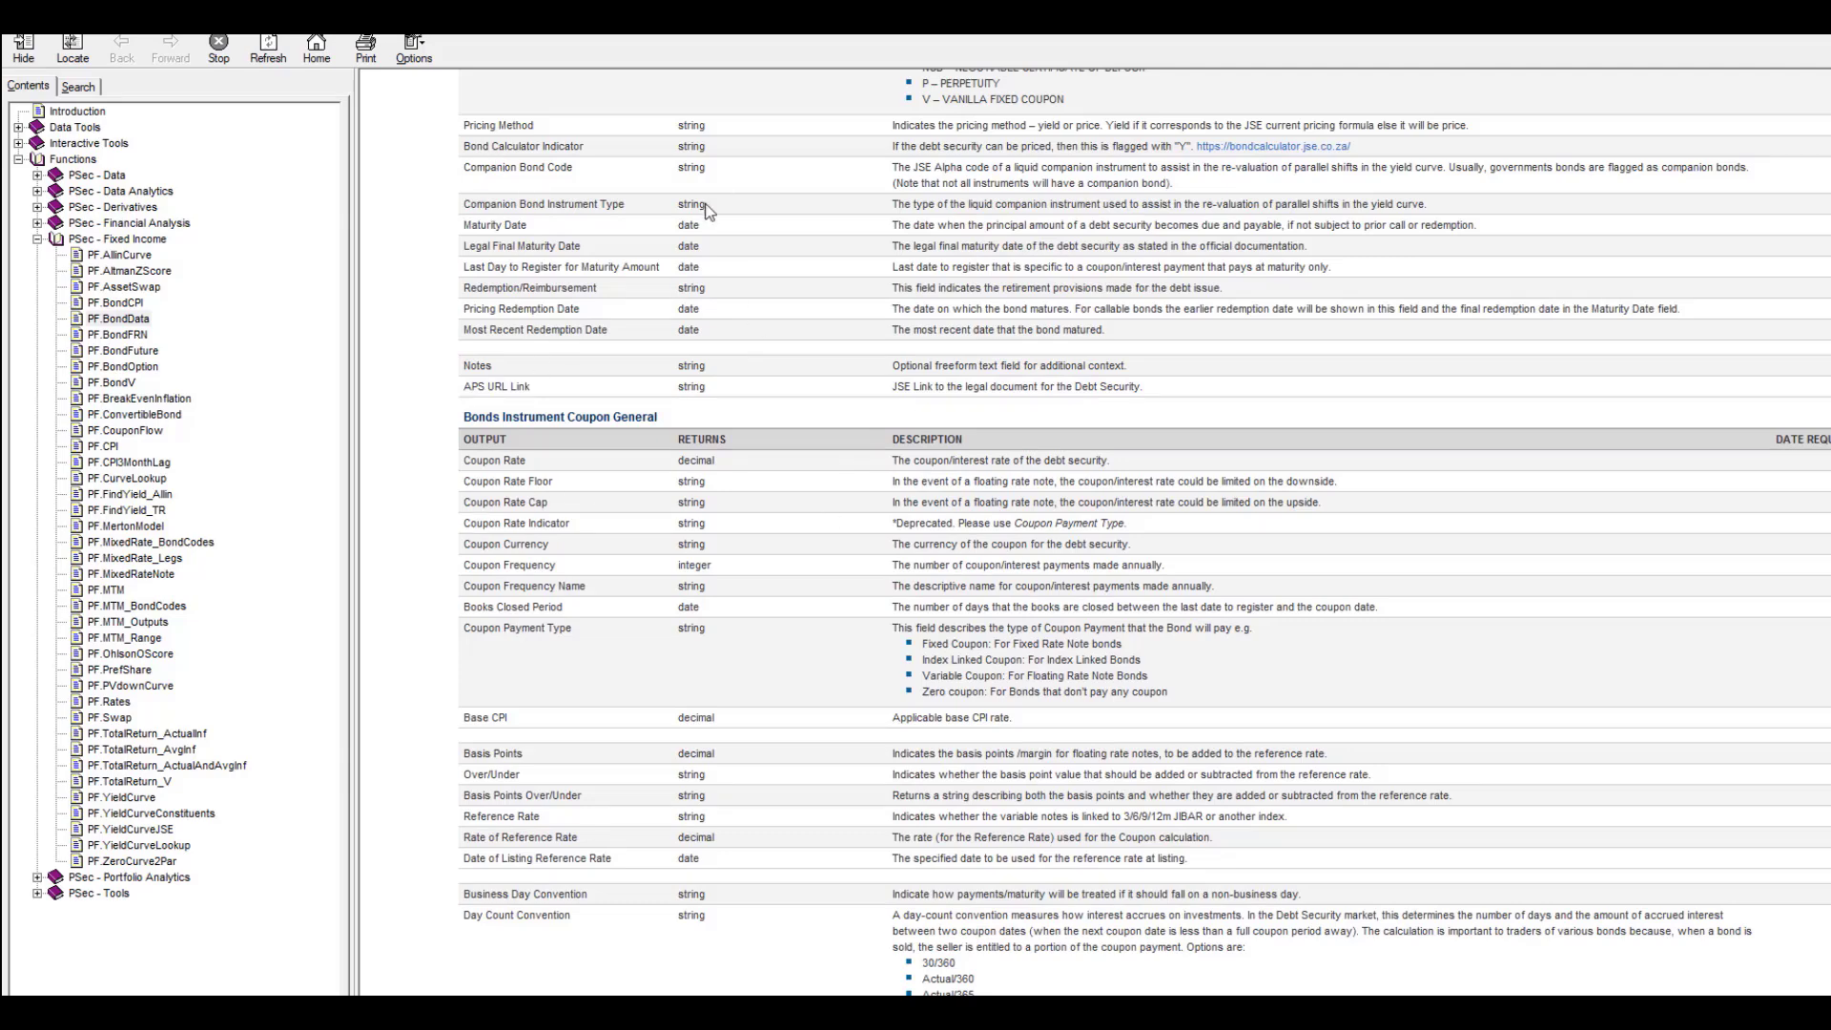
{"action": "left_click_drag", "start_coordinate": [461, 306], "coordinate": [645, 343]}
{"action": "left_click", "coordinate": [637, 406]}
{"action": "left_click_drag", "start_coordinate": [464, 388], "coordinate": [577, 387]}
Scroll to the Bonds Instrument Coupon Schedule outputs, such as Coupon Dates and Next Coupon Date.
{"action": "scroll", "coordinate": [515, 502], "scroll_direction": "down", "scroll_amount": 3}
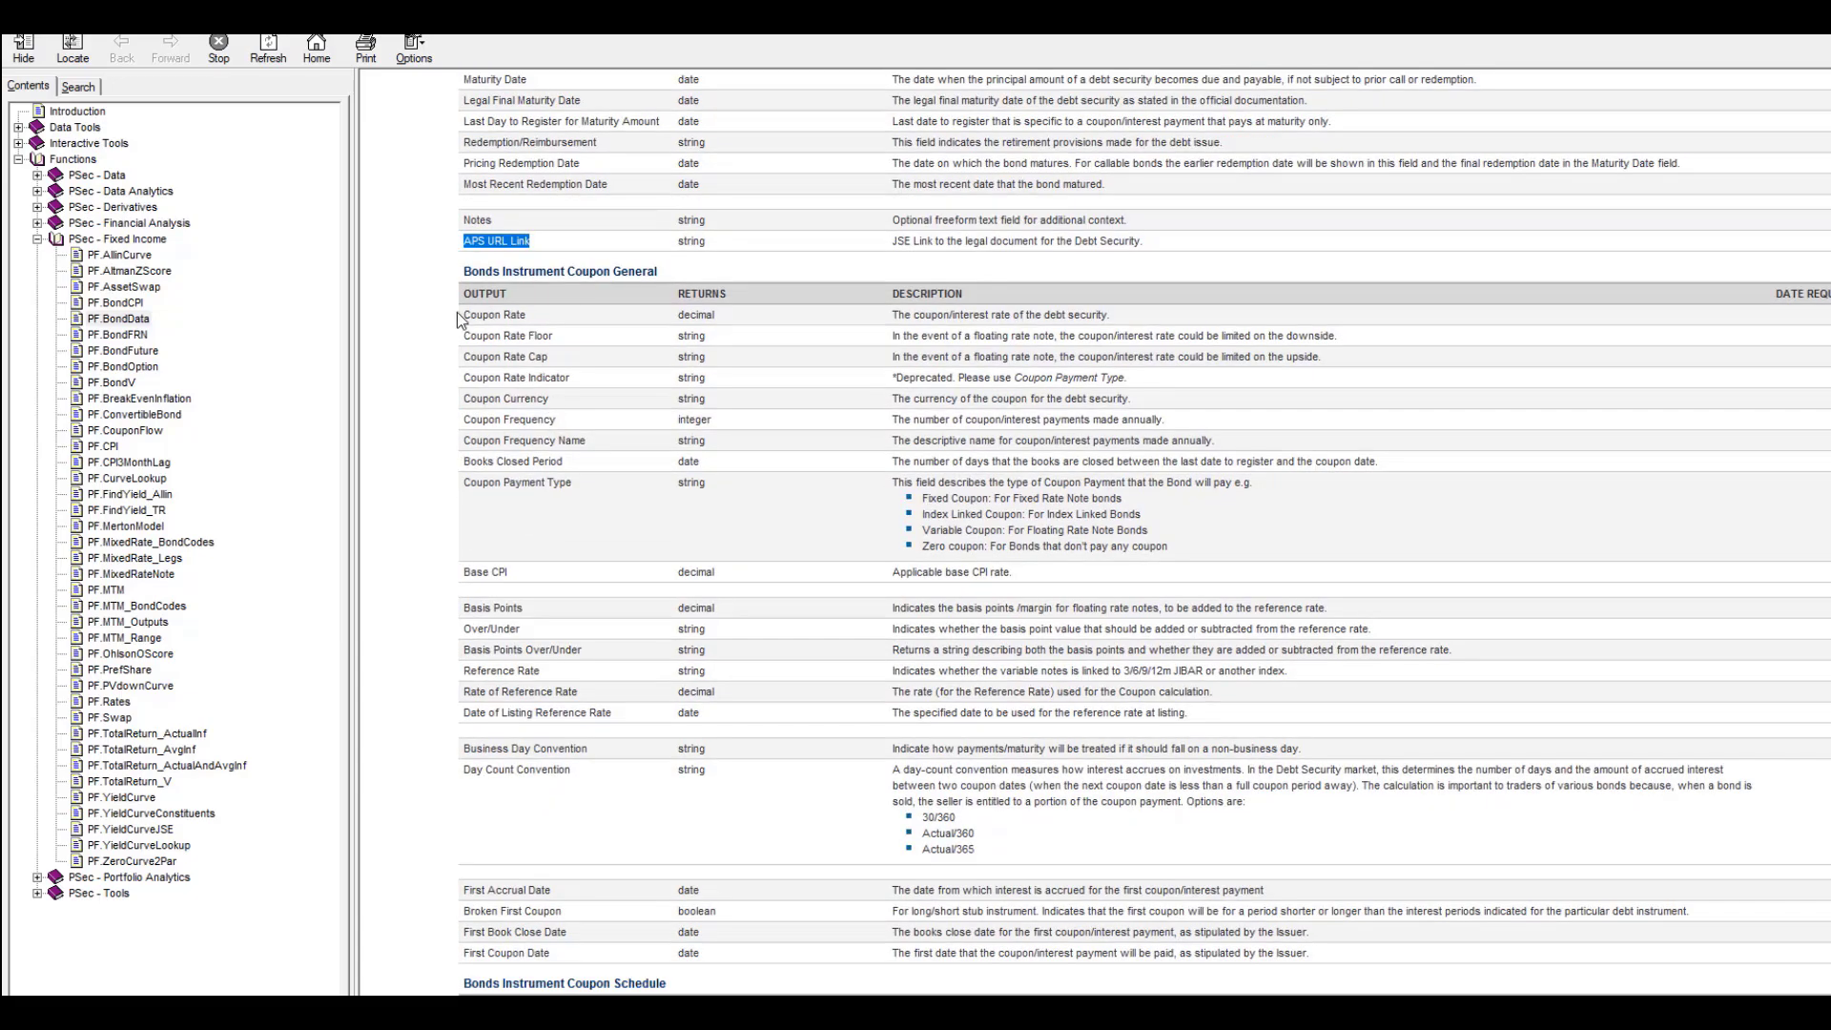
{"action": "scroll", "coordinate": [566, 426], "scroll_direction": "down", "scroll_amount": 15}
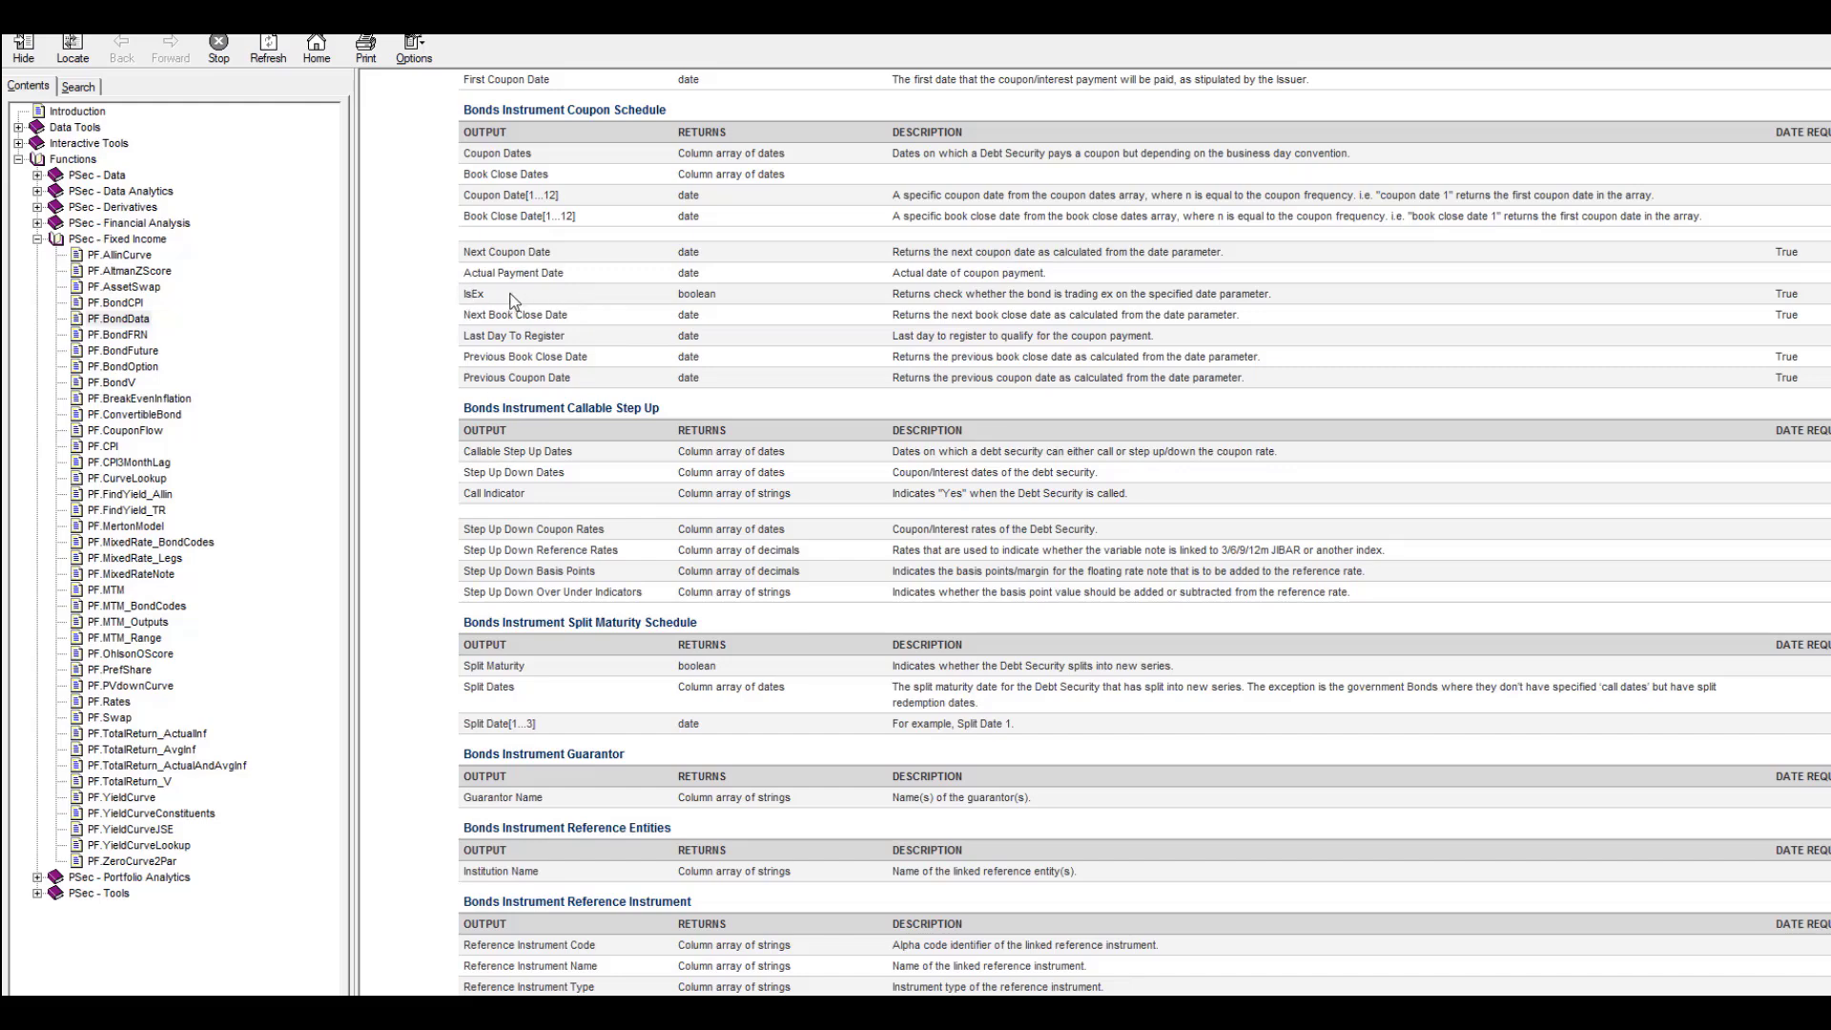
{"action": "left_click_drag", "start_coordinate": [452, 296], "coordinate": [517, 295]}
{"action": "left_click", "coordinate": [544, 295]}
{"action": "scroll", "coordinate": [432, 295], "scroll_direction": "up", "scroll_amount": 8}
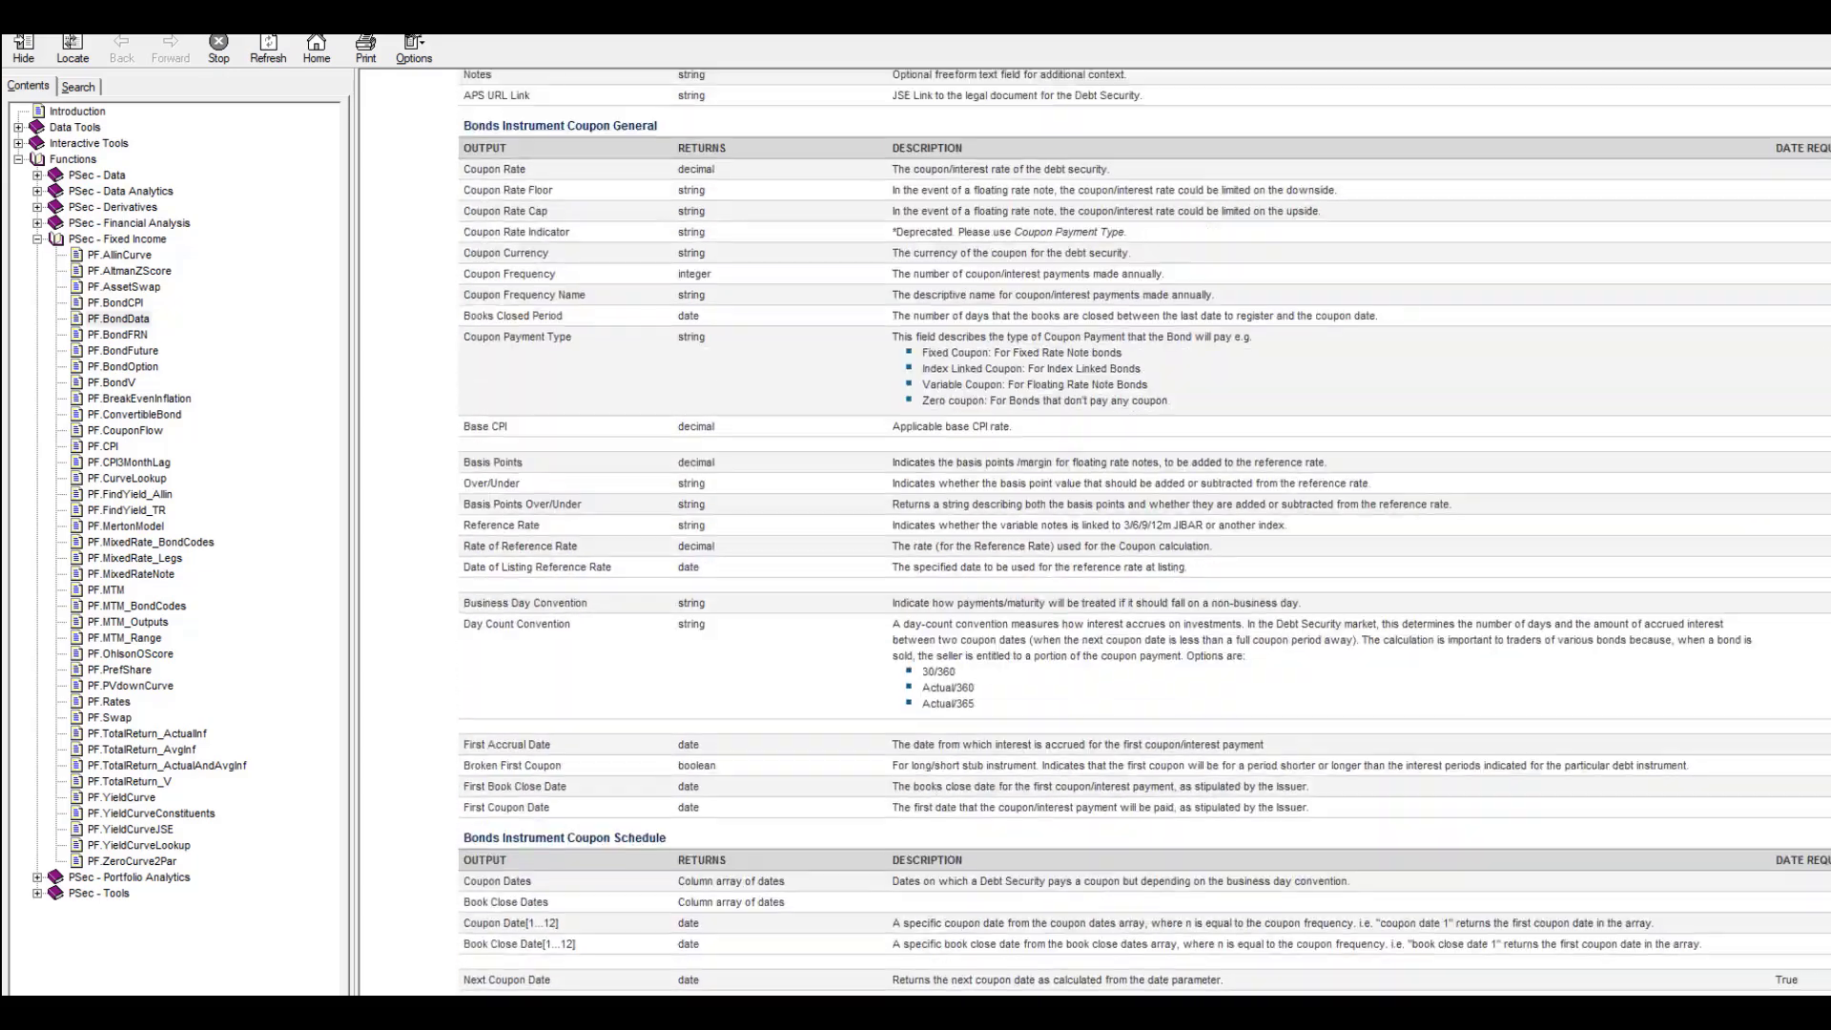
{"action": "scroll", "coordinate": [432, 295], "scroll_direction": "up", "scroll_amount": 20}
{"action": "scroll", "coordinate": [1145, 534], "scroll_direction": "down", "scroll_amount": 20}
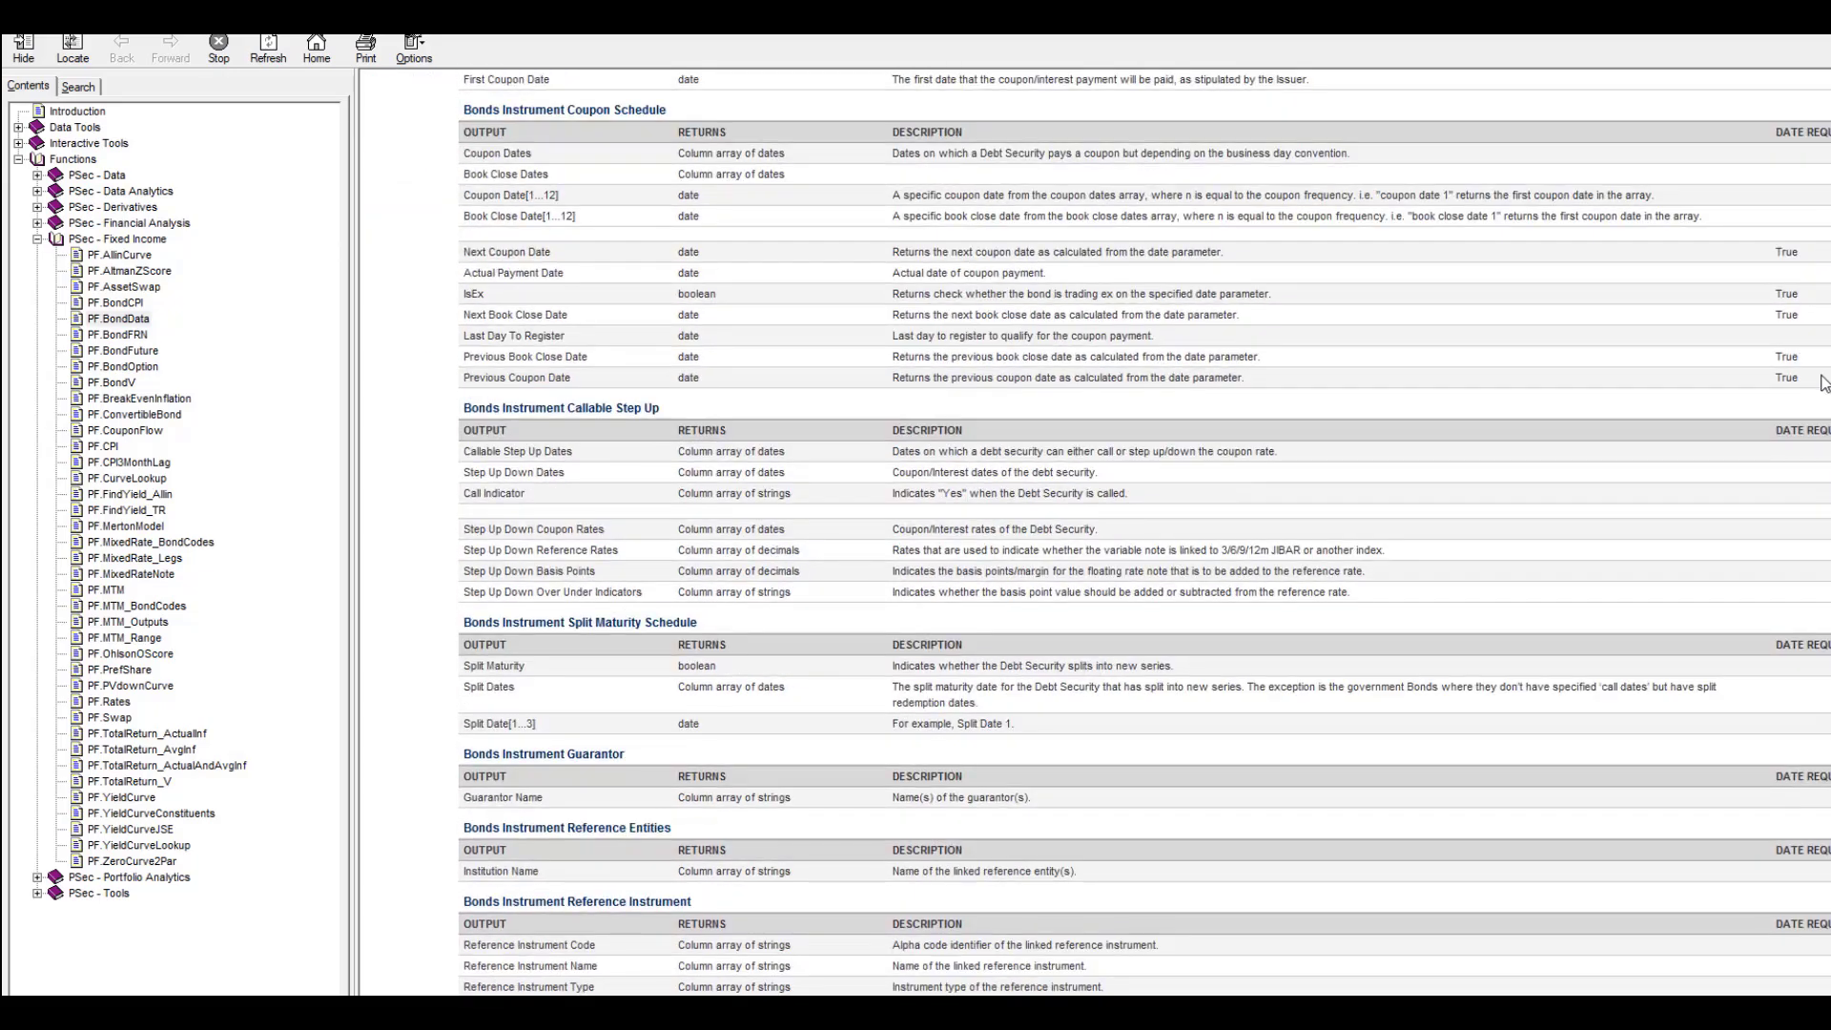
{"action": "scroll", "coordinate": [1822, 382], "scroll_direction": "down", "scroll_amount": 4}
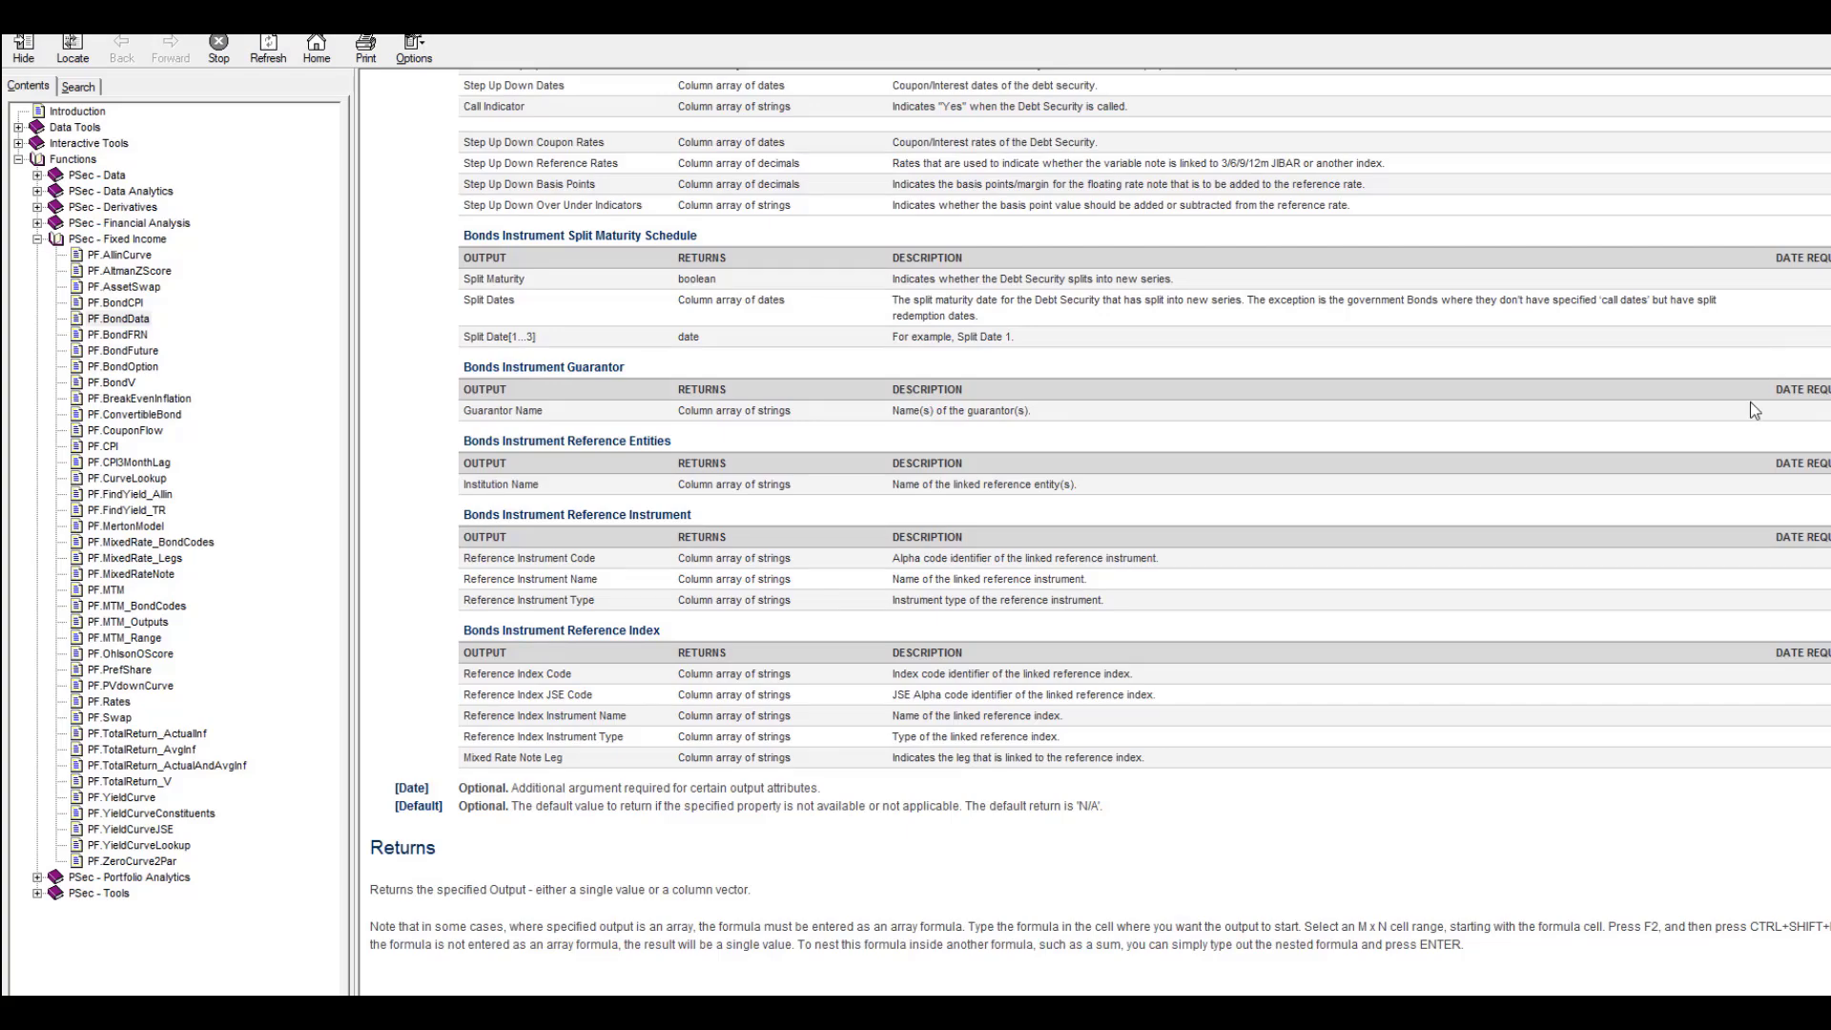
{"action": "scroll", "coordinate": [1478, 542], "scroll_direction": "up", "scroll_amount": 6}
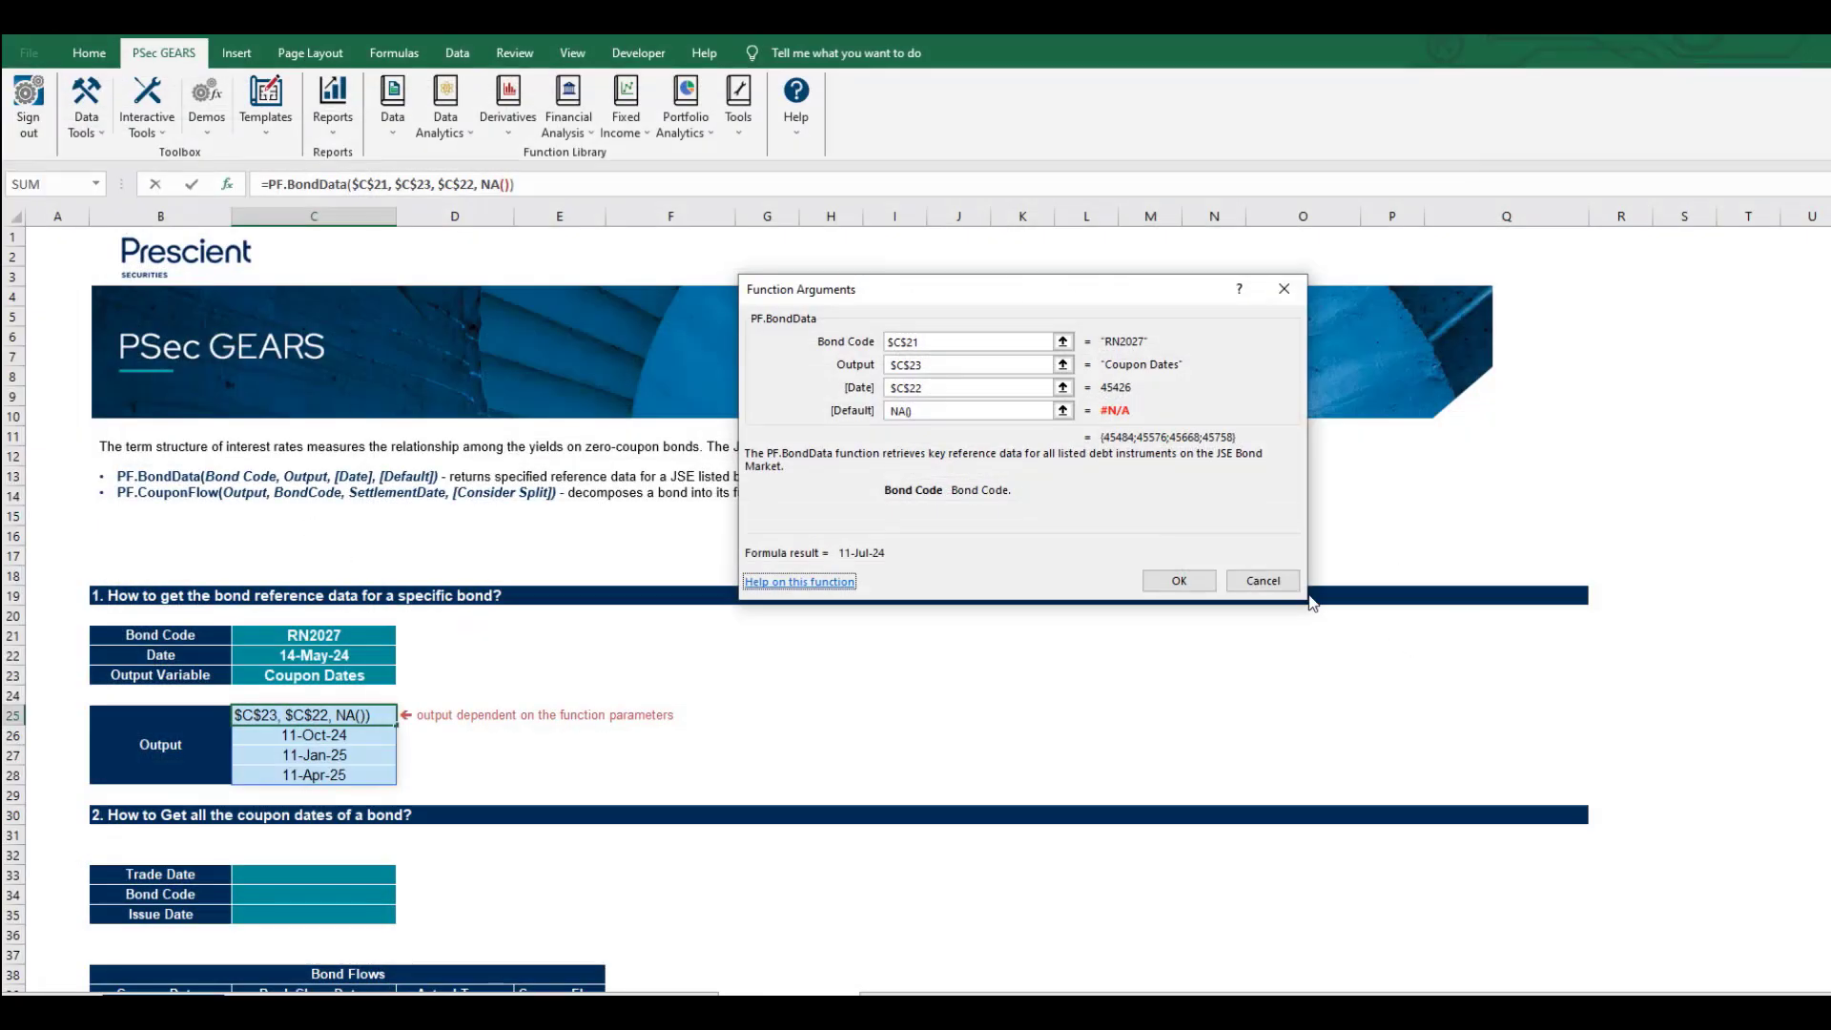
Cancel Function Arguments and change the Output Variable in C23 to 'coupon DATES'.
{"action": "left_click", "coordinate": [1263, 580]}
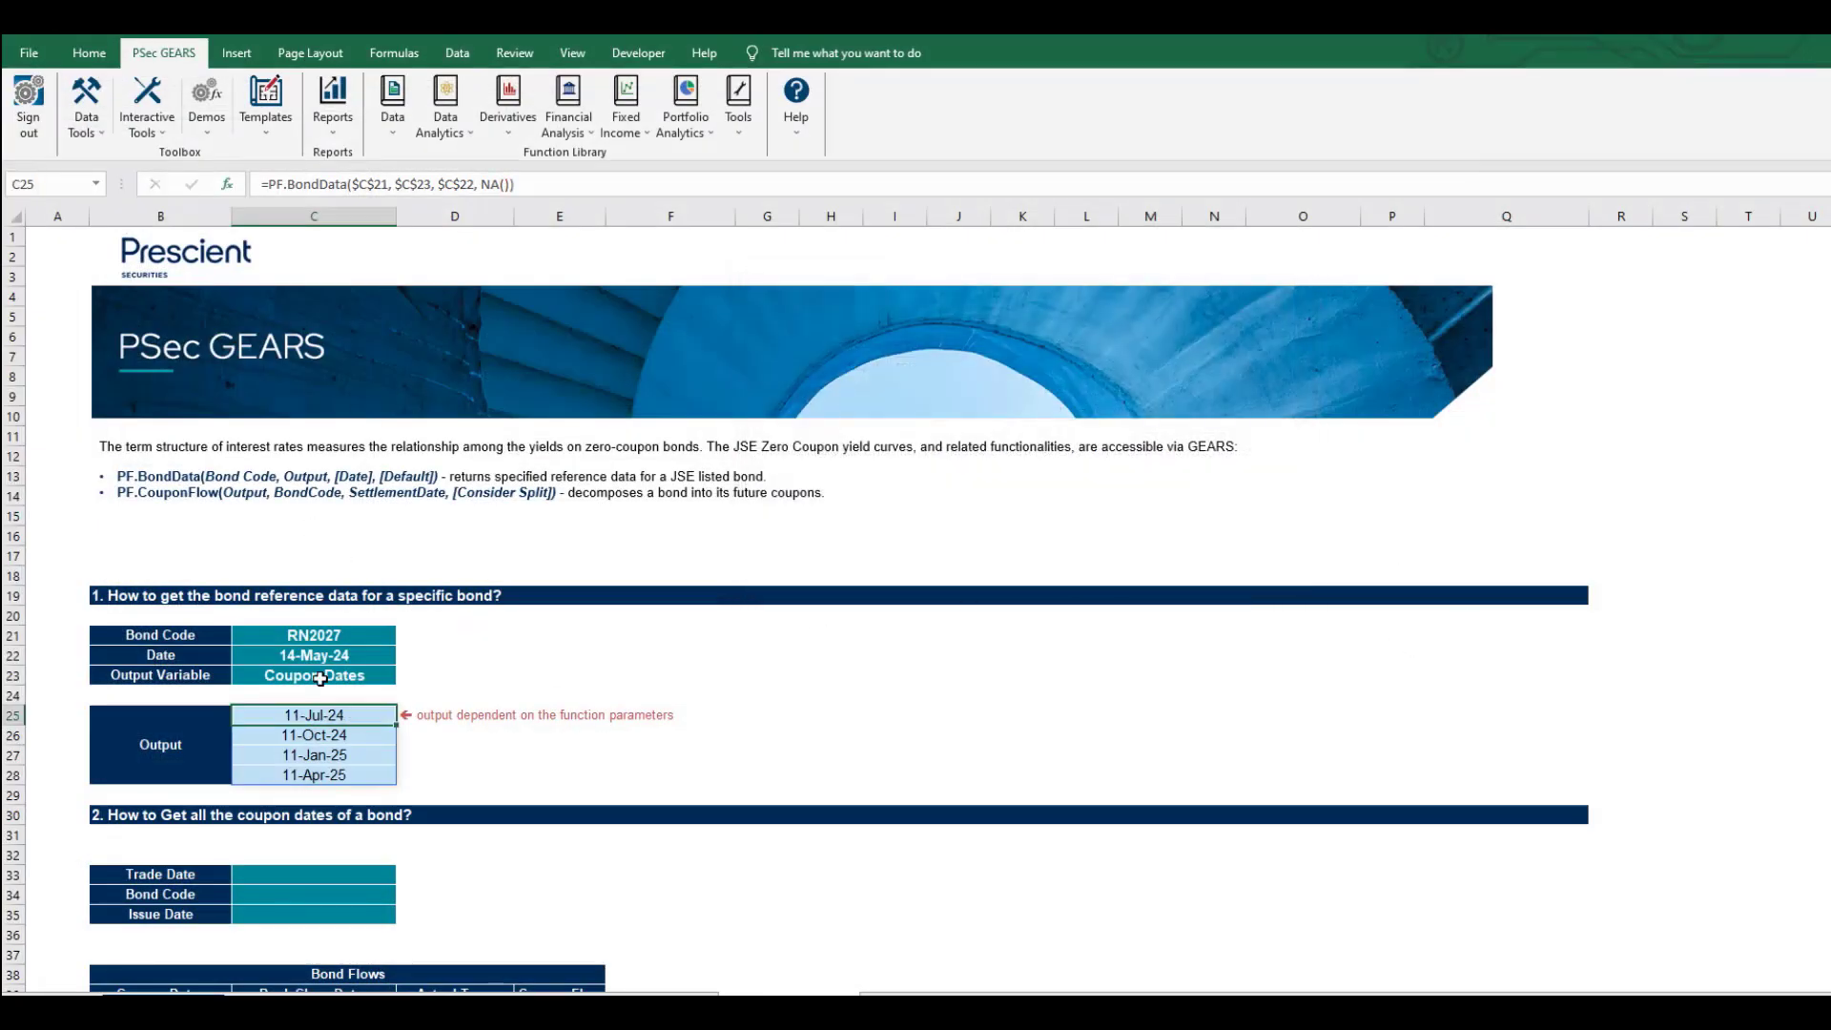
{"action": "left_click", "coordinate": [320, 678]}
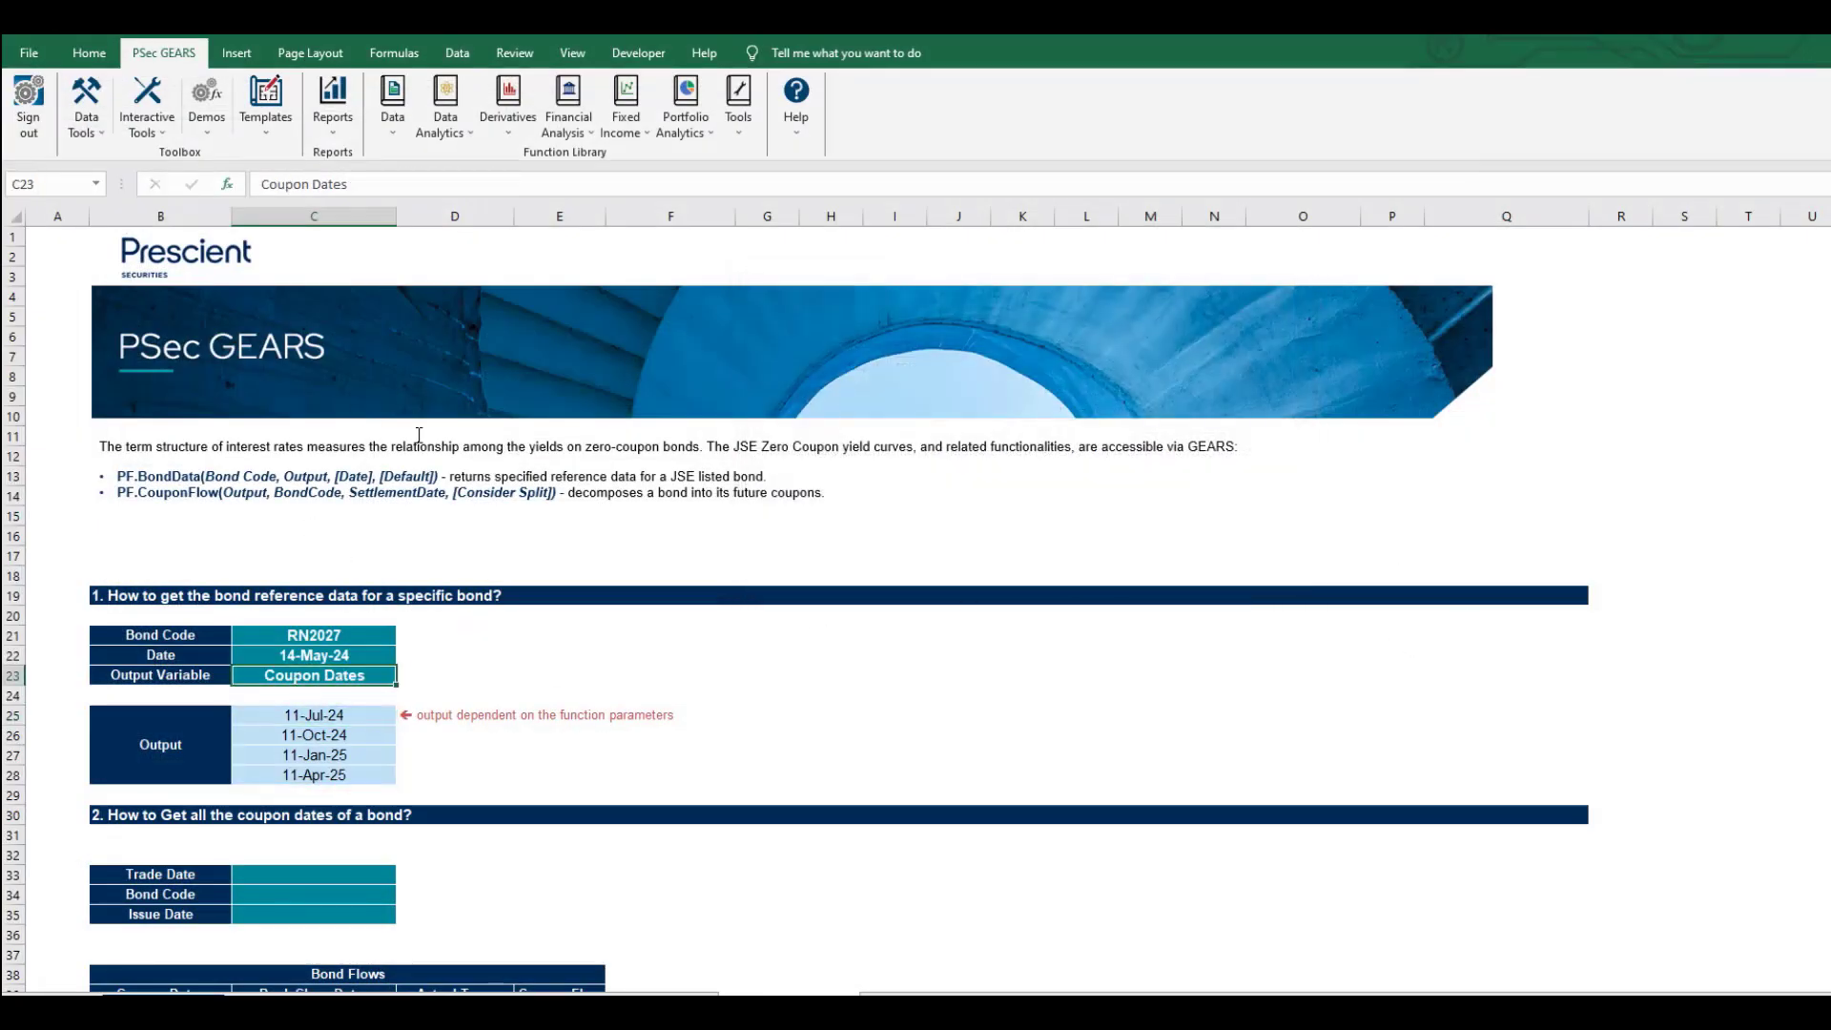
{"action": "left_click", "coordinate": [264, 183]}
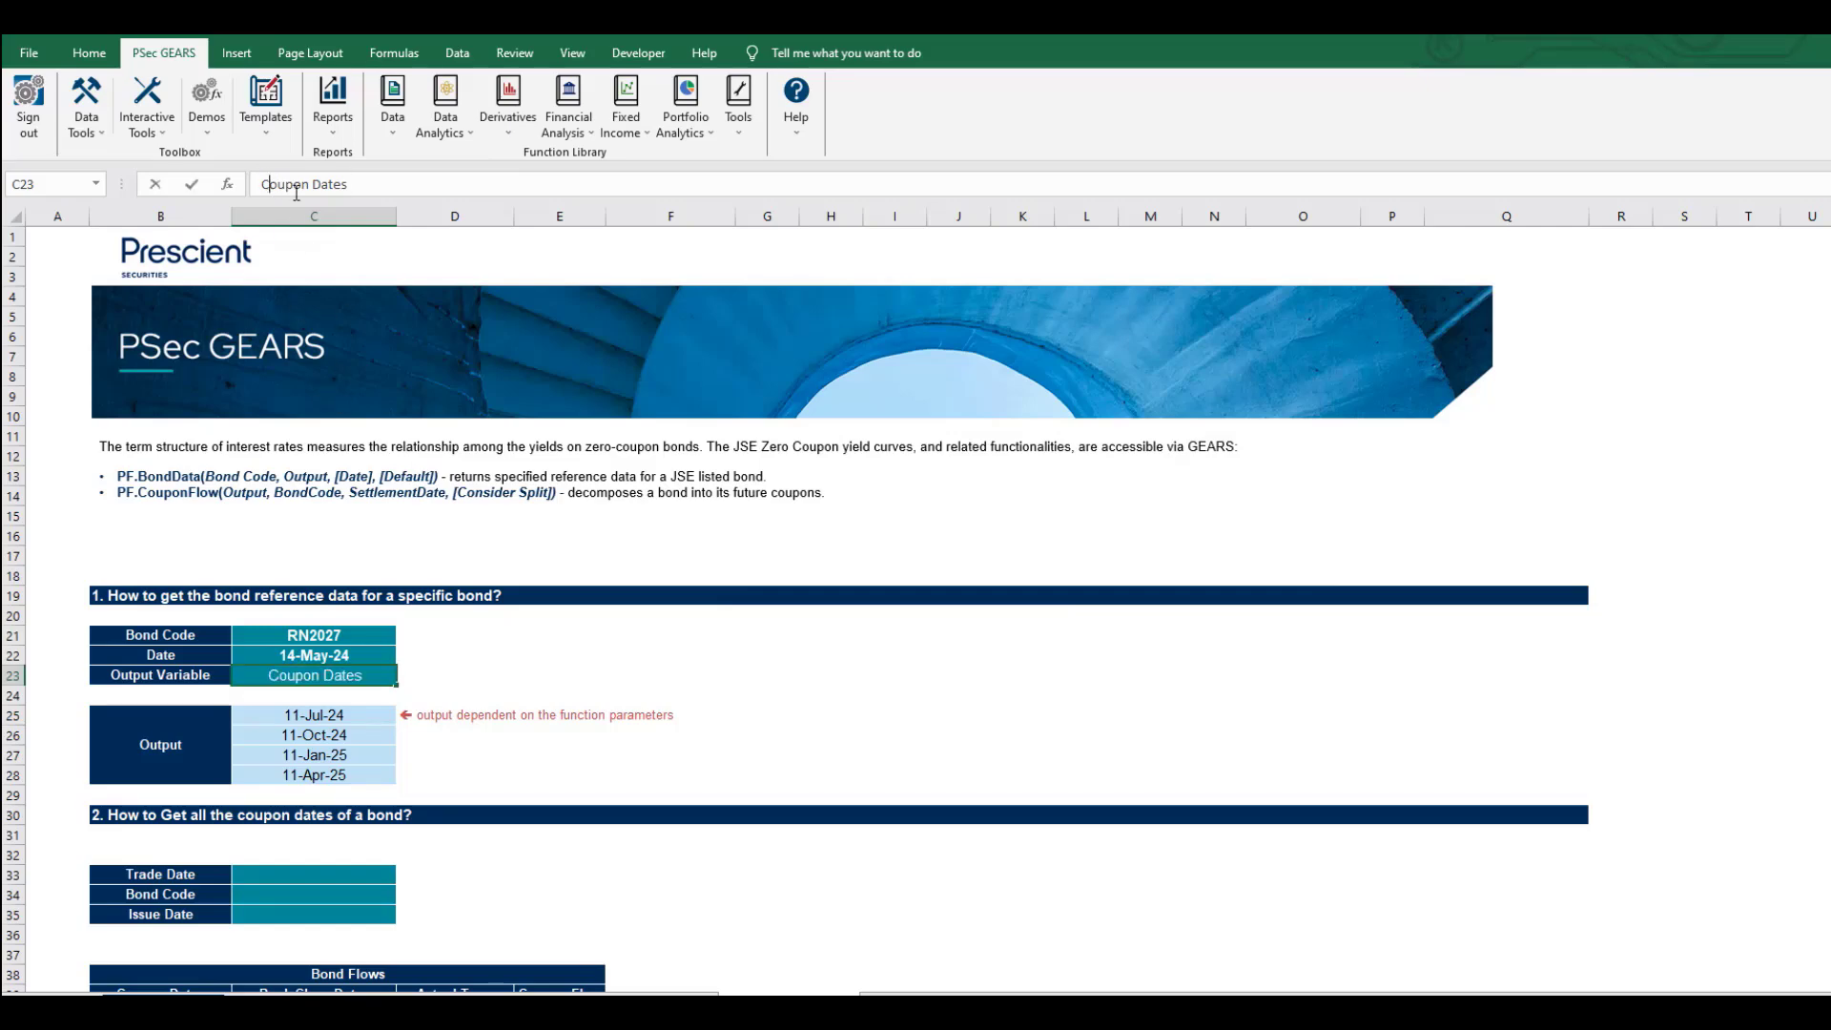
{"action": "key", "text": "BackSpace"}
{"action": "type", "text": "c"}
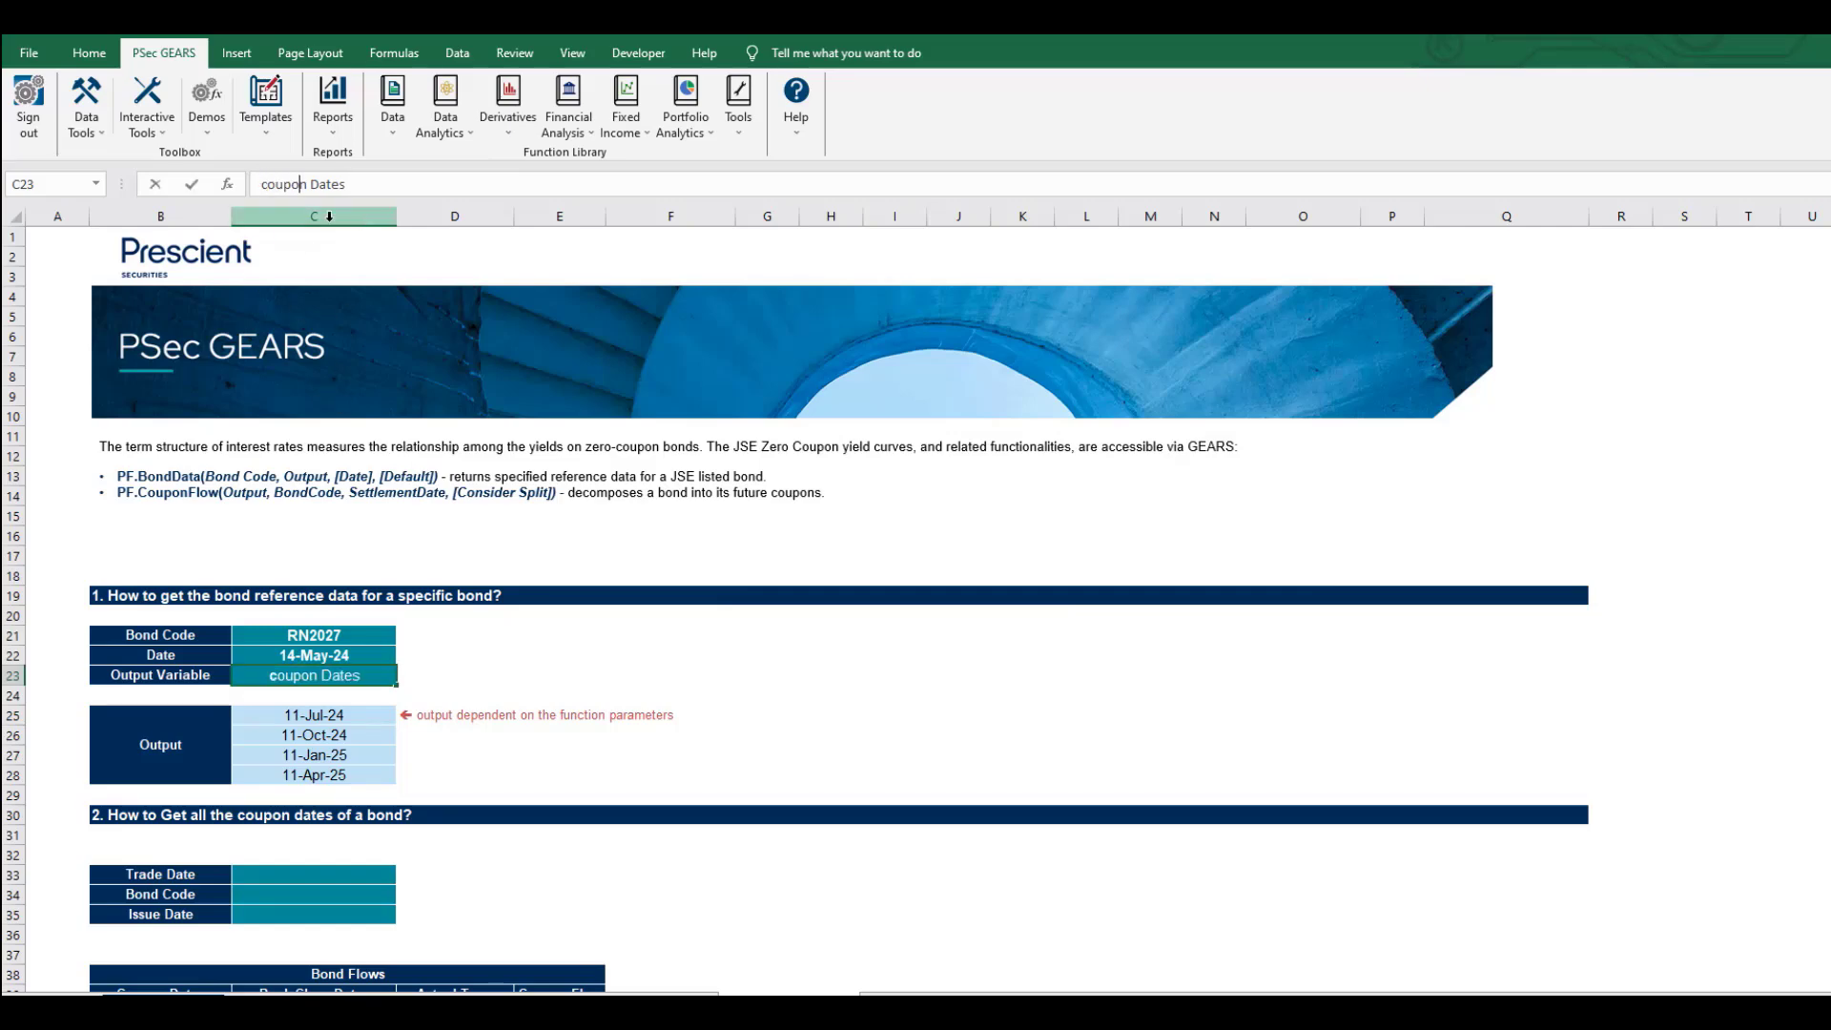
{"action": "key", "text": "BackSpace"}
{"action": "key", "text": "BackSpace"}
{"action": "type", "text": "d"}
{"action": "key", "text": "Return"}
{"action": "key", "text": "Up"}
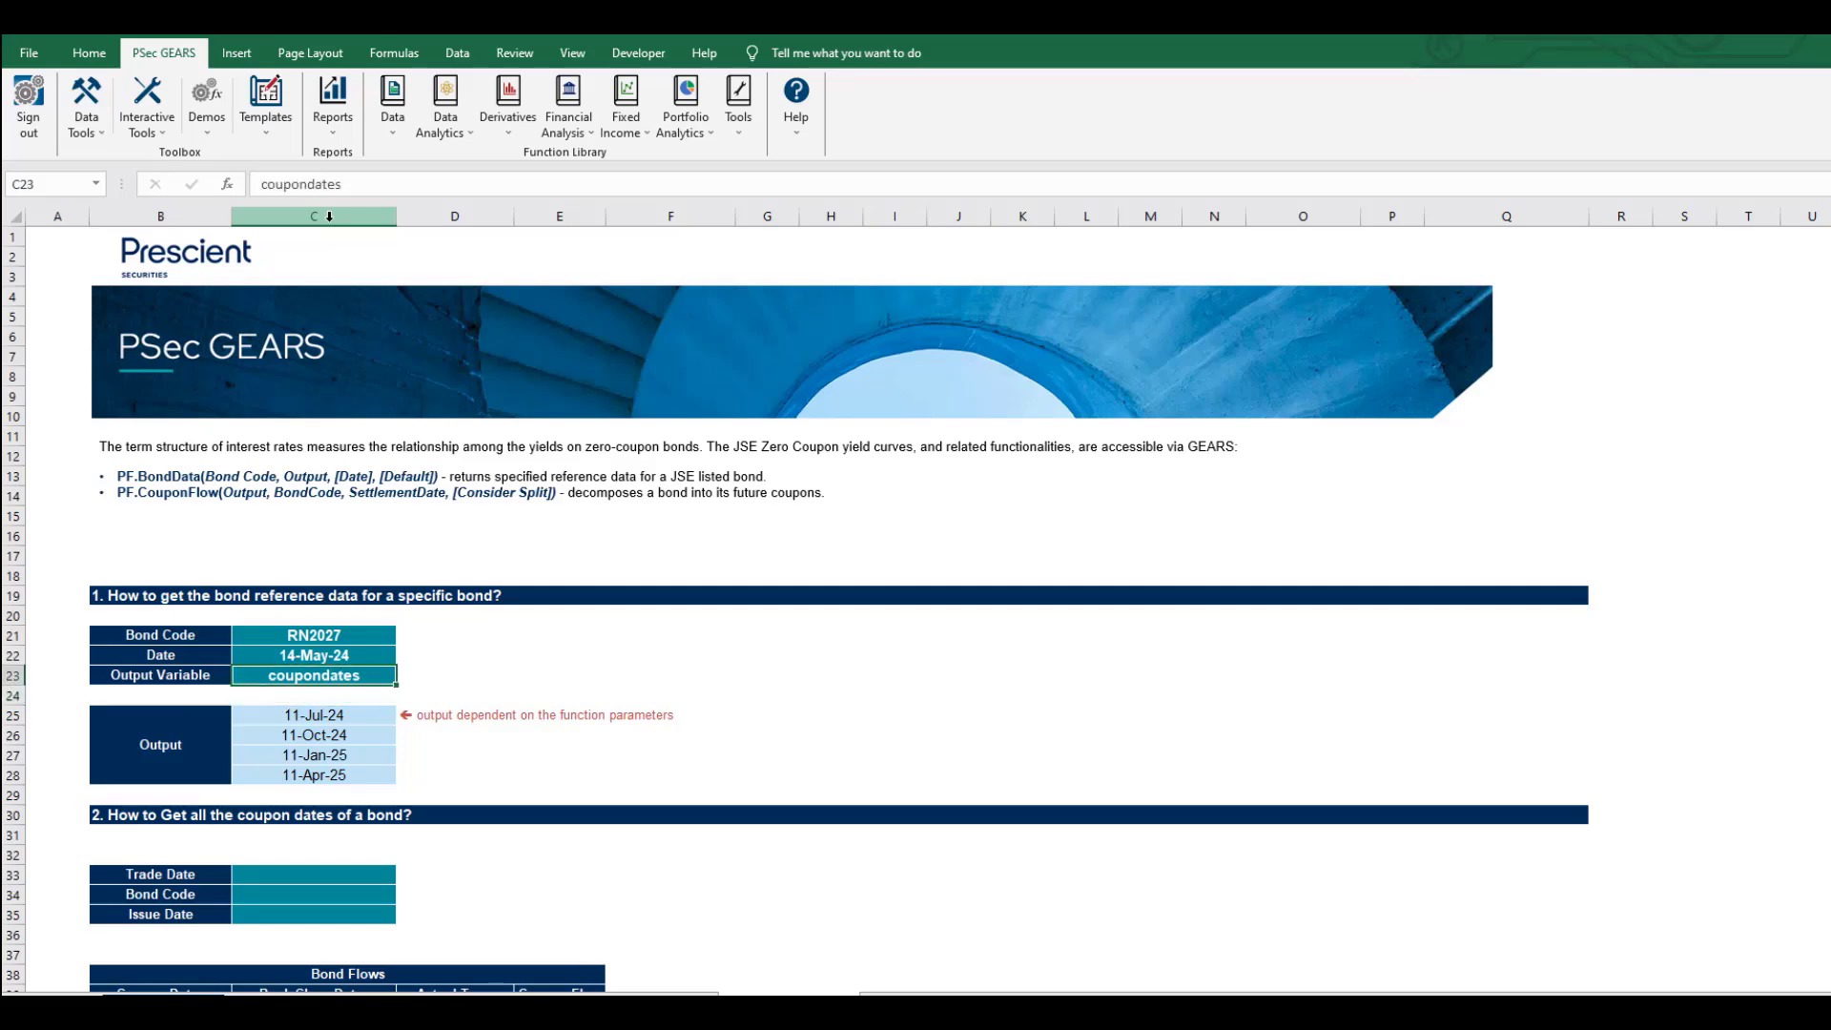
{"action": "left_click", "coordinate": [311, 183]}
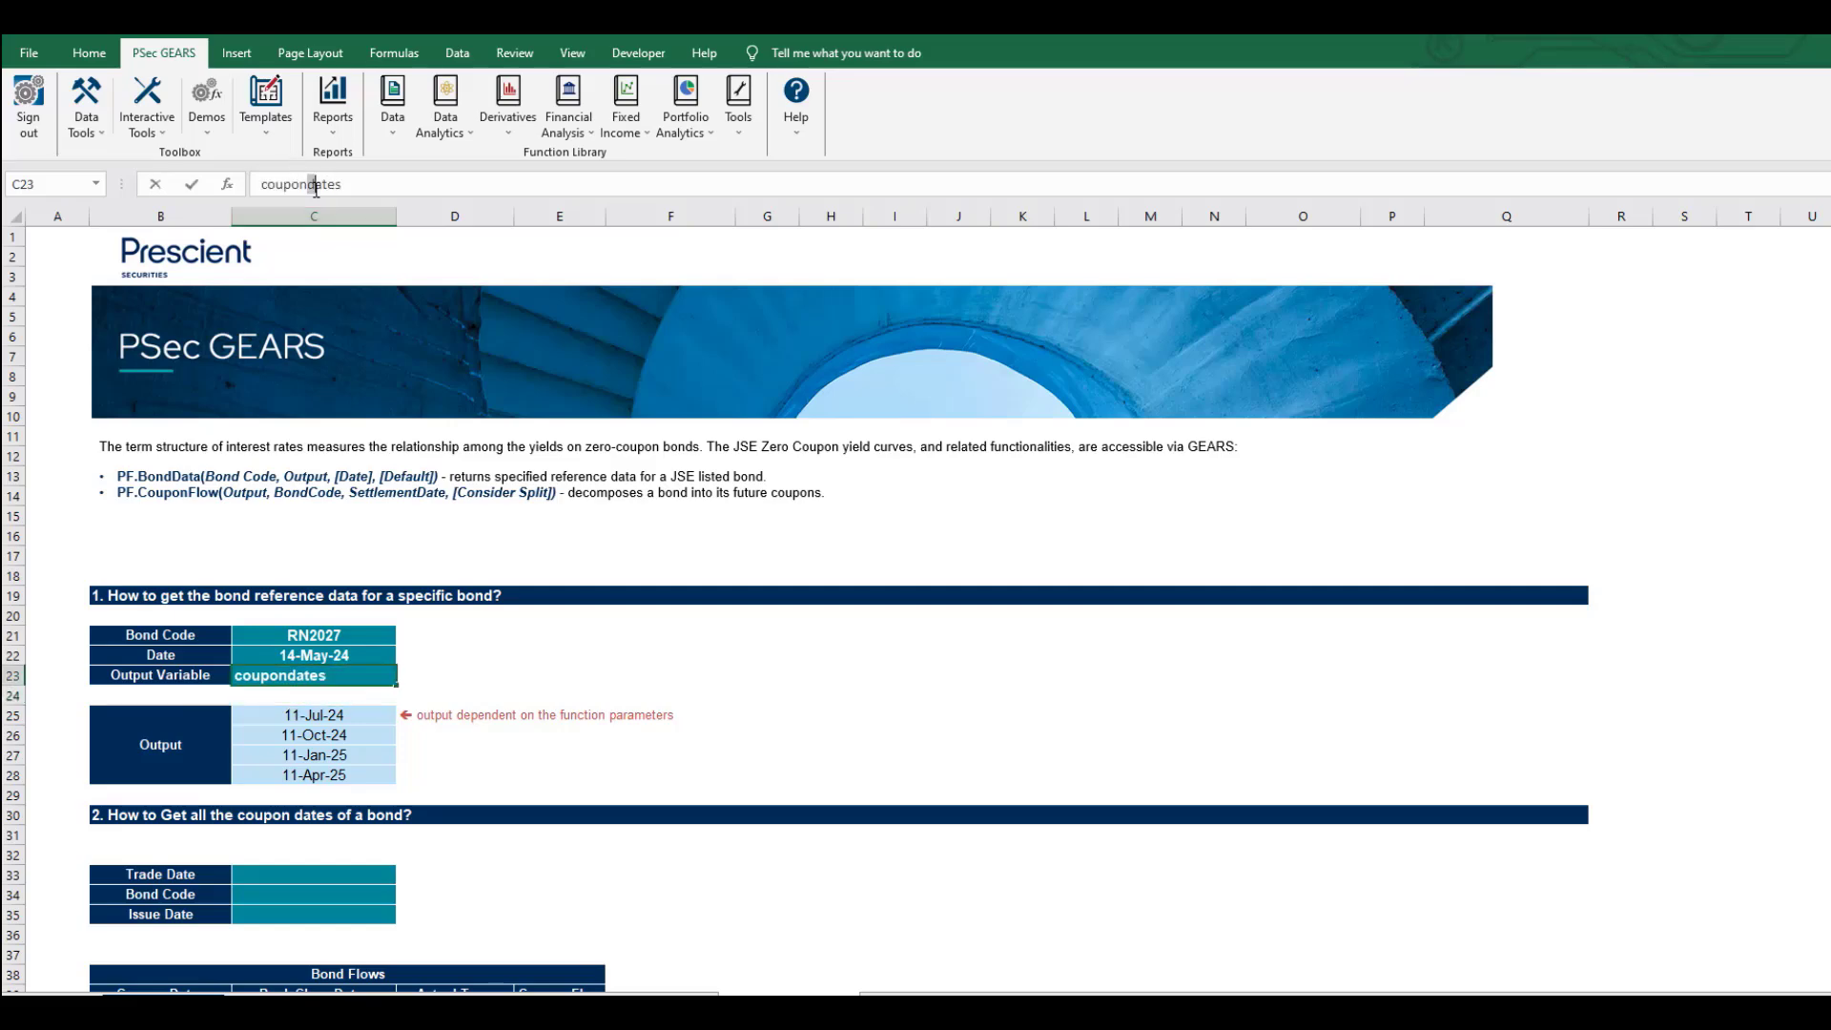
{"action": "key", "text": "Left"}
{"action": "double_click", "coordinate": [329, 185]}
{"action": "type", "text": "DATES"}
{"action": "key", "text": "Return"}
Try 'coupon DATESsd' and then 'ncd' as the output variable, undoing back to coupon DATES.
{"action": "key", "text": "Up"}
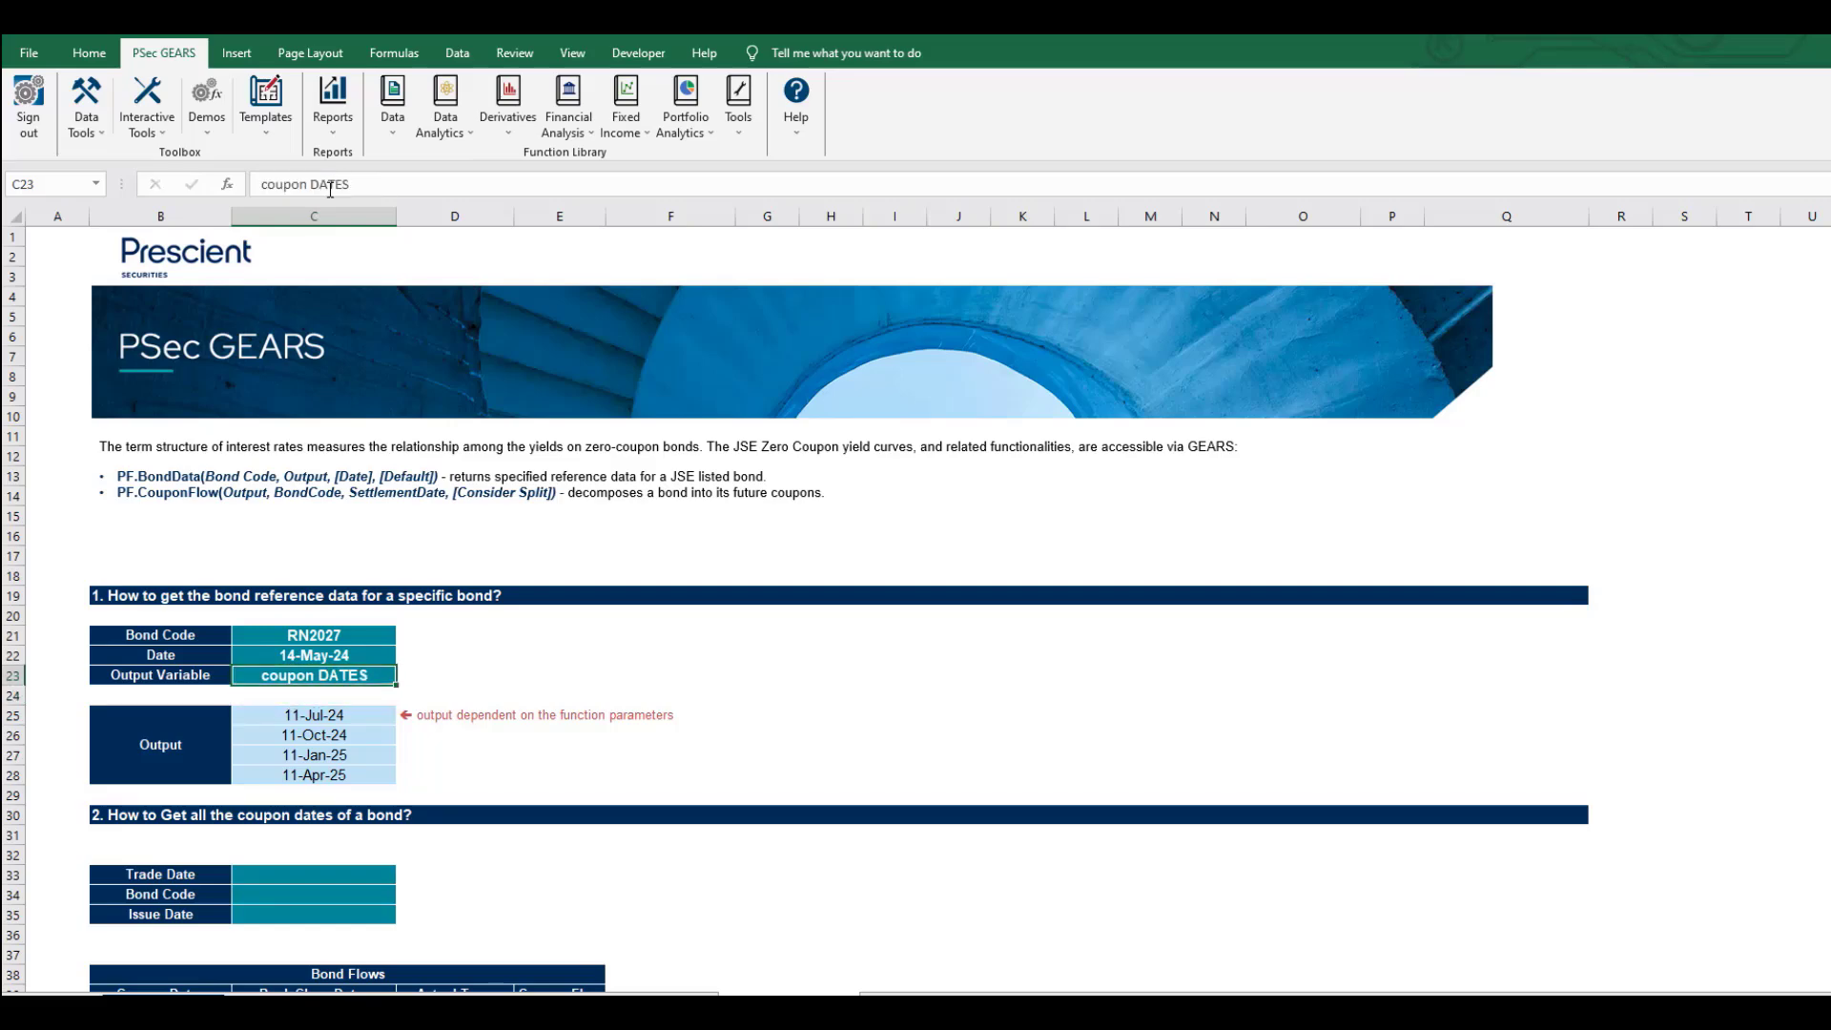
{"action": "left_click", "coordinate": [380, 183]}
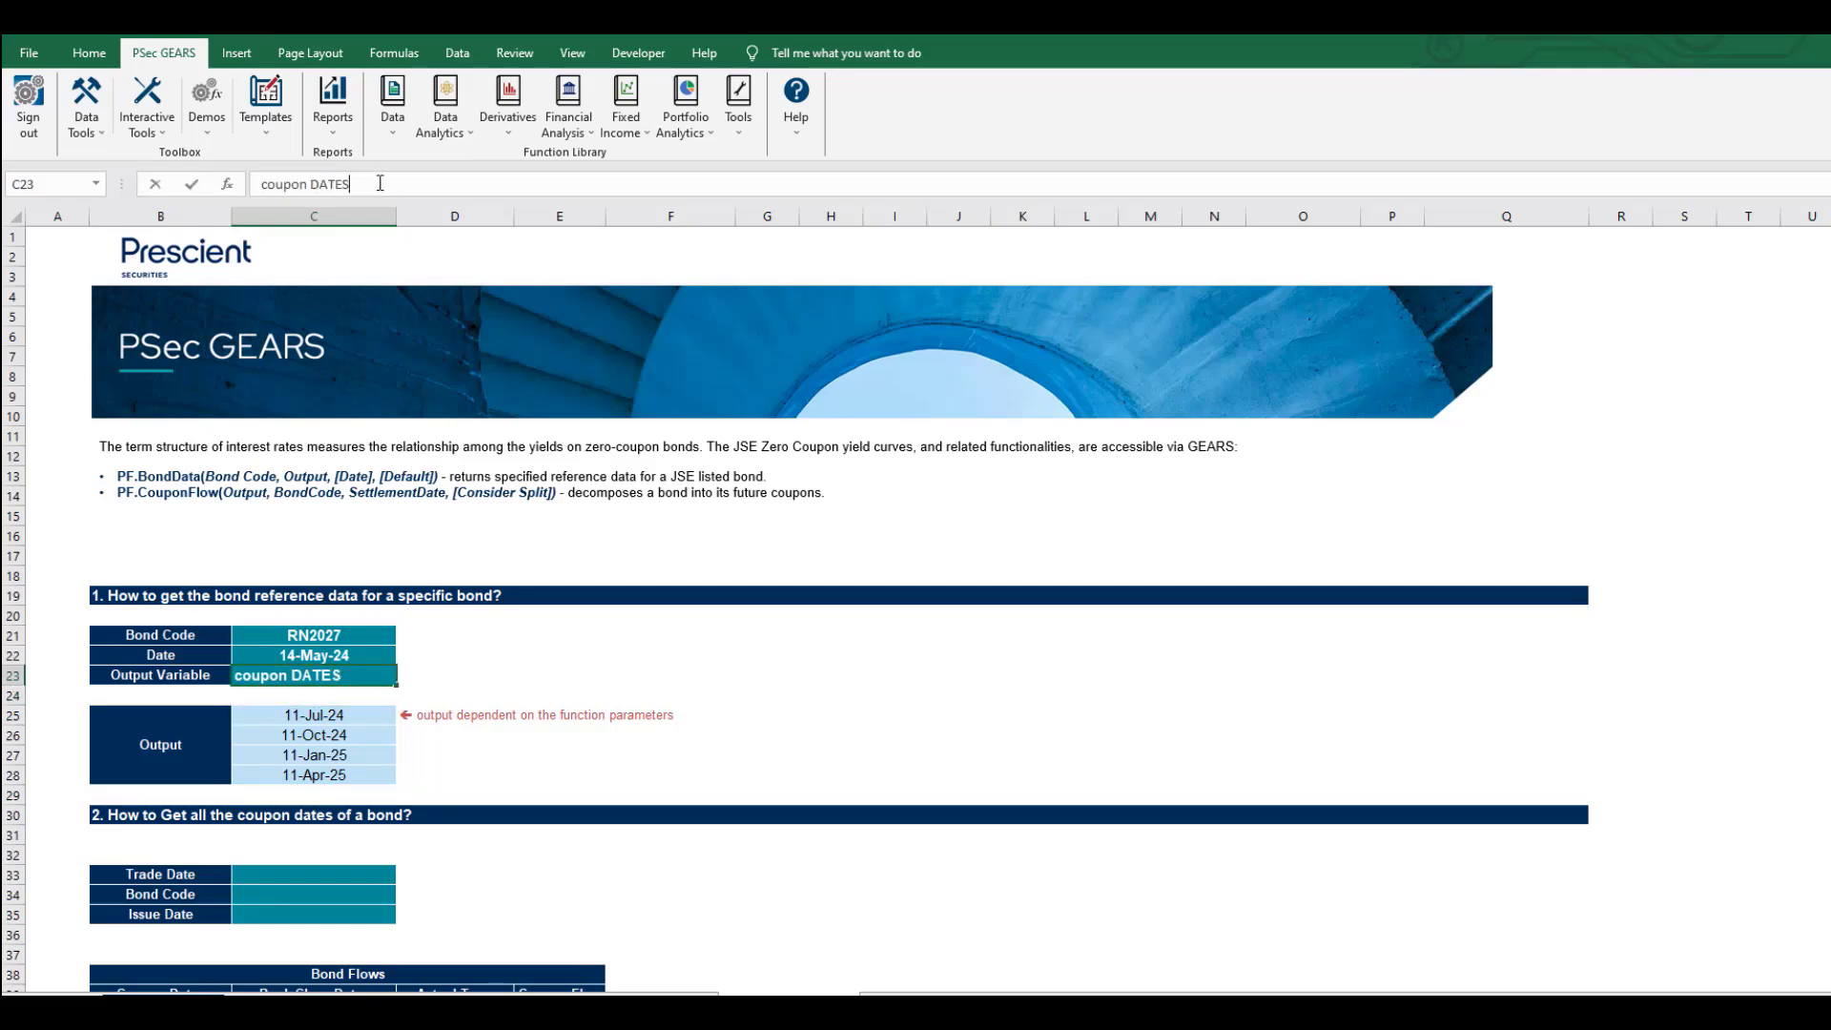
{"action": "type", "text": "sdf"}
{"action": "key", "text": "Return"}
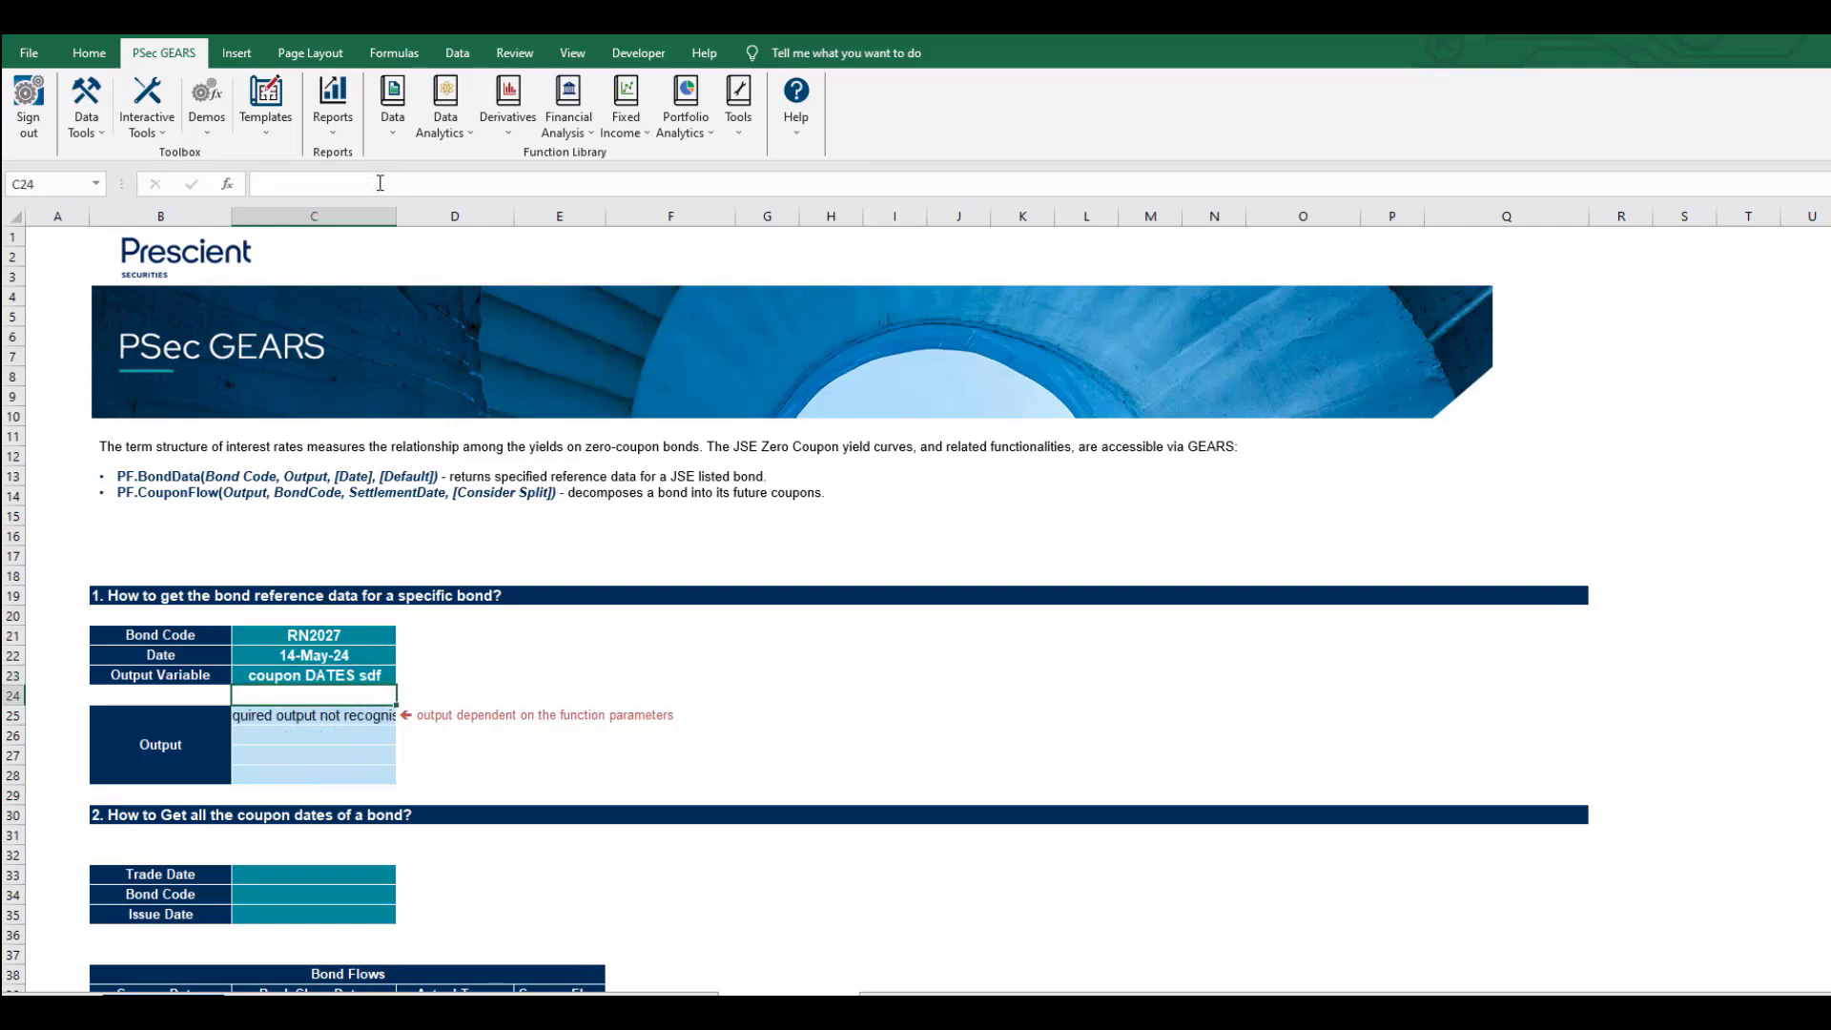
{"action": "key", "text": "Up"}
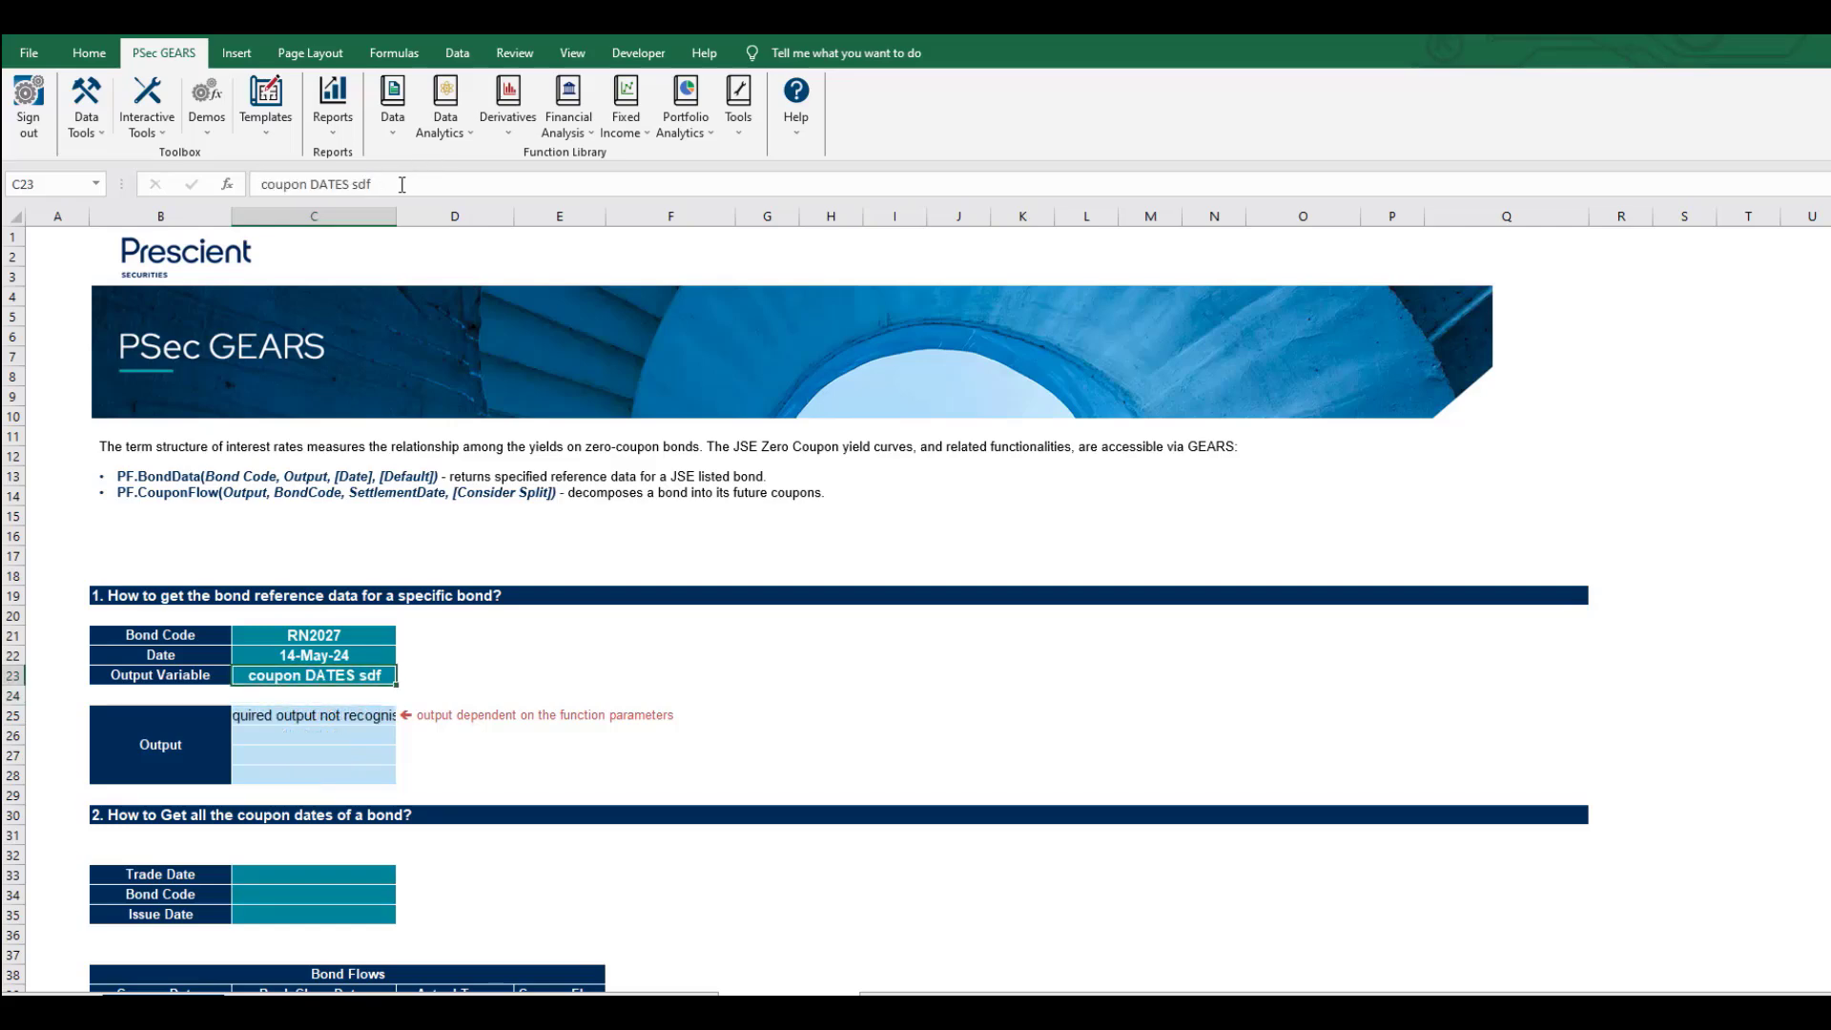
{"action": "type", "text": "ncde"}
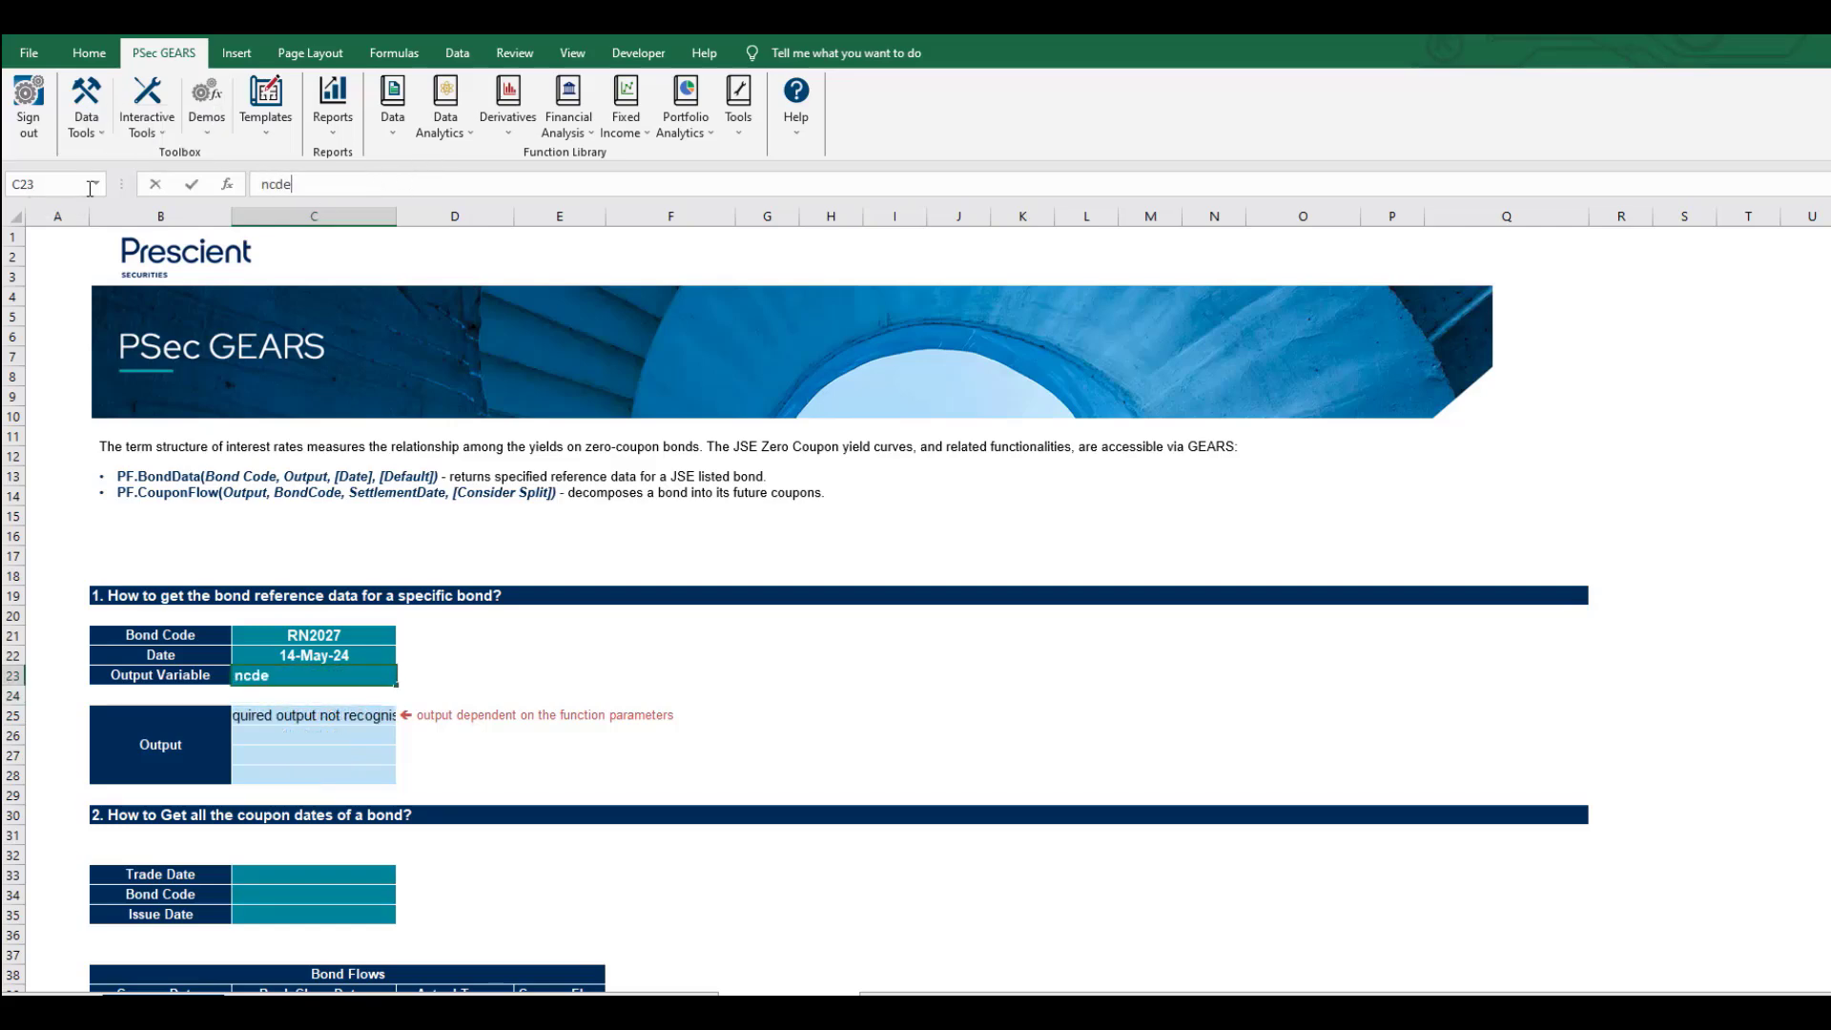
{"action": "key", "text": "BackSpace"}
{"action": "key", "text": "Return"}
{"action": "key", "text": "Down"}
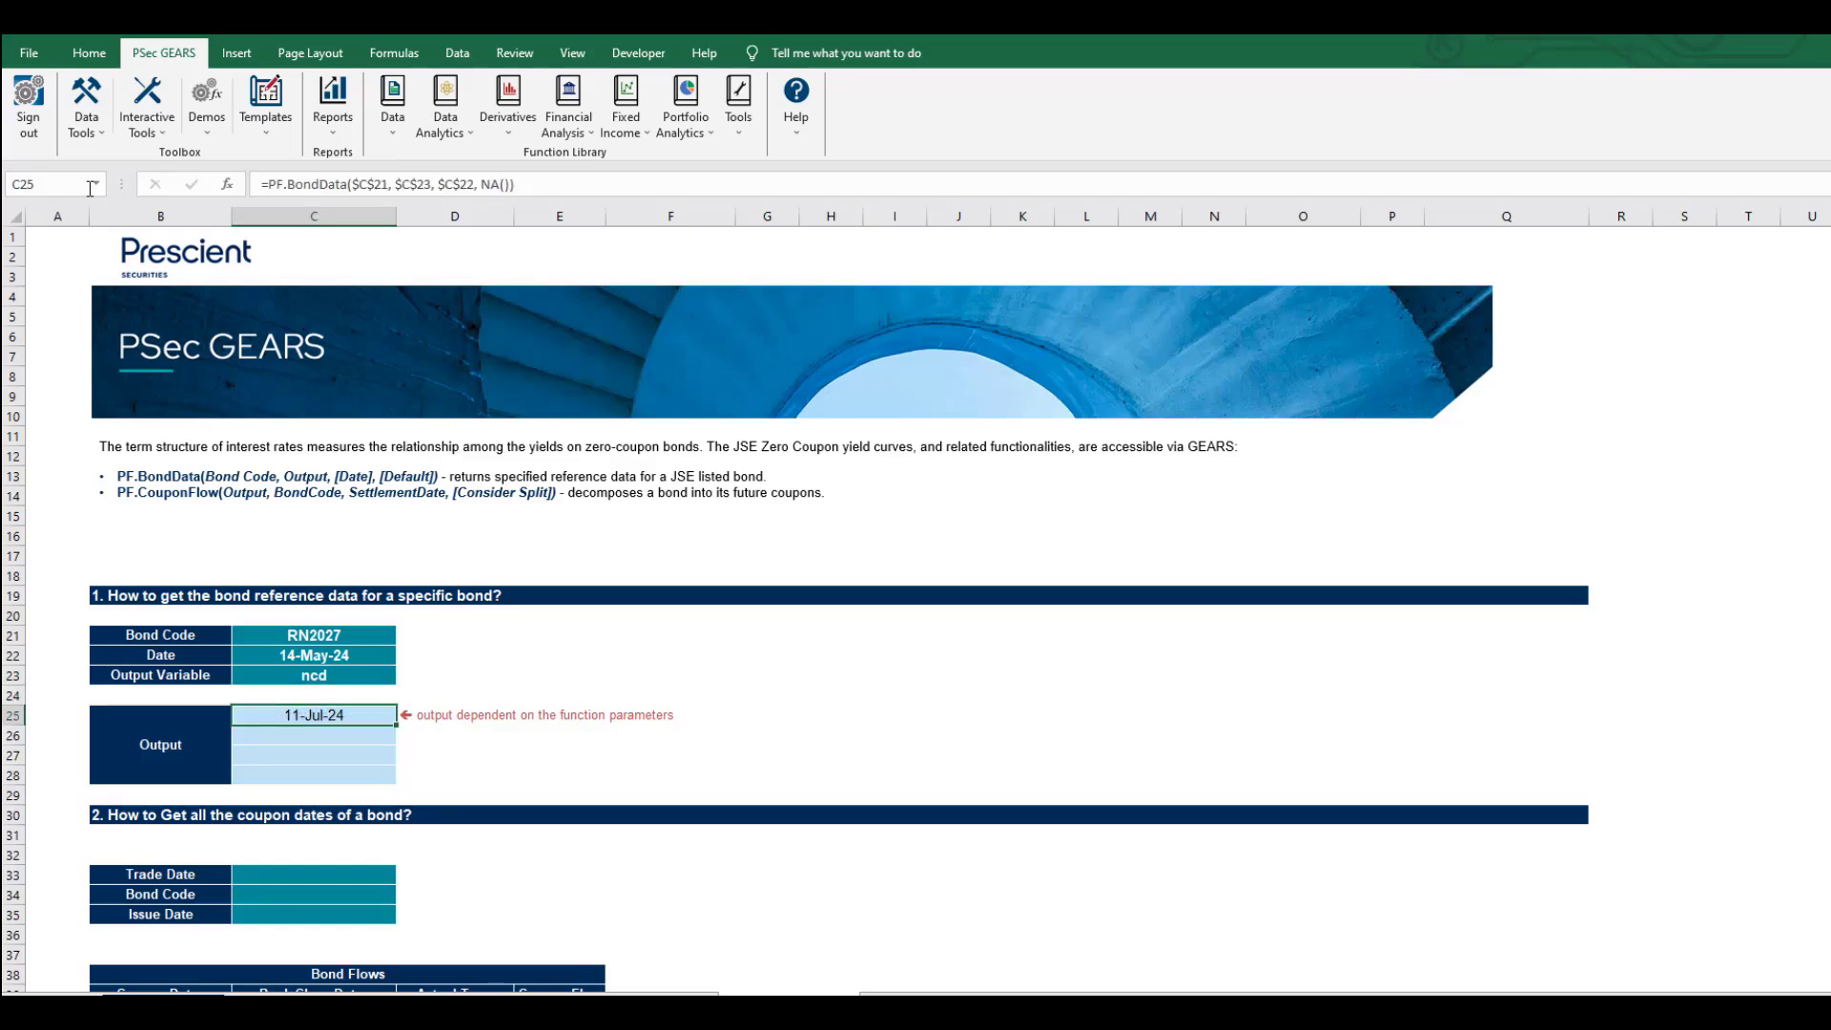
{"action": "key", "text": "ctrl+z"}
{"action": "key", "text": "ctrl+z"}
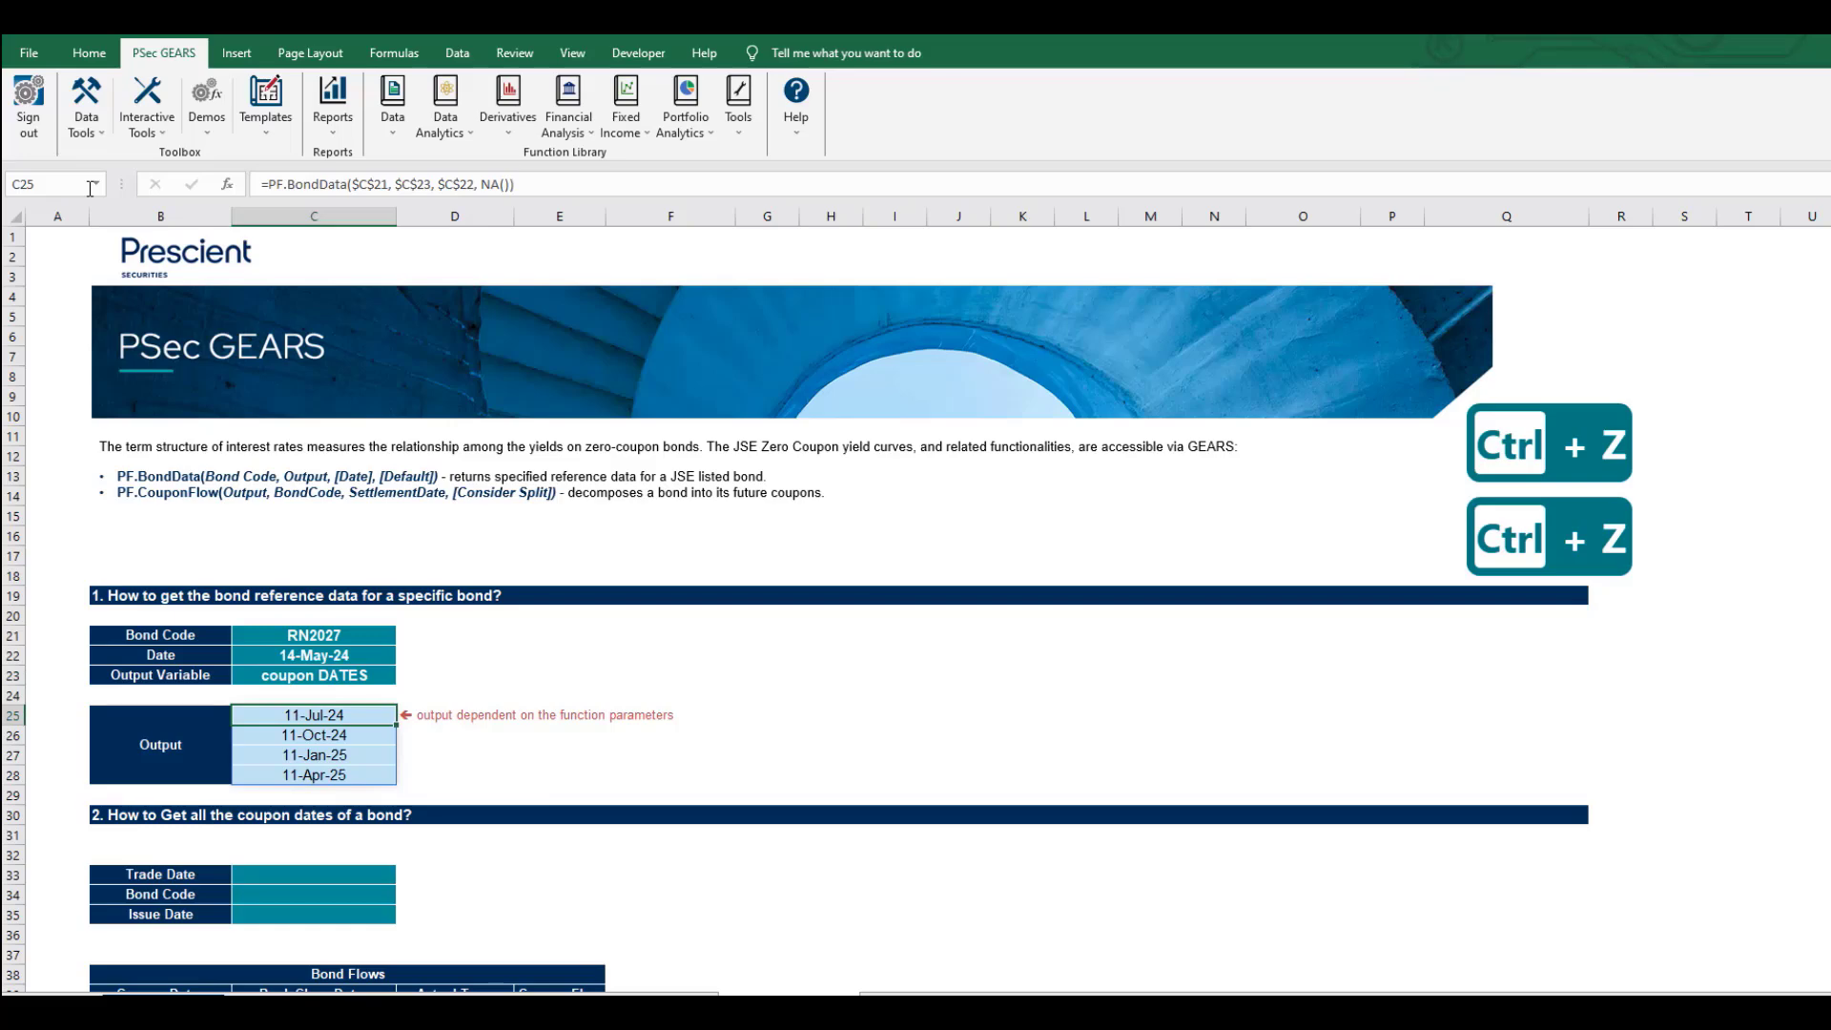
Test 'pc' as the output variable, then undo to restore coupon DATES.
{"action": "left_click", "coordinate": [322, 678]}
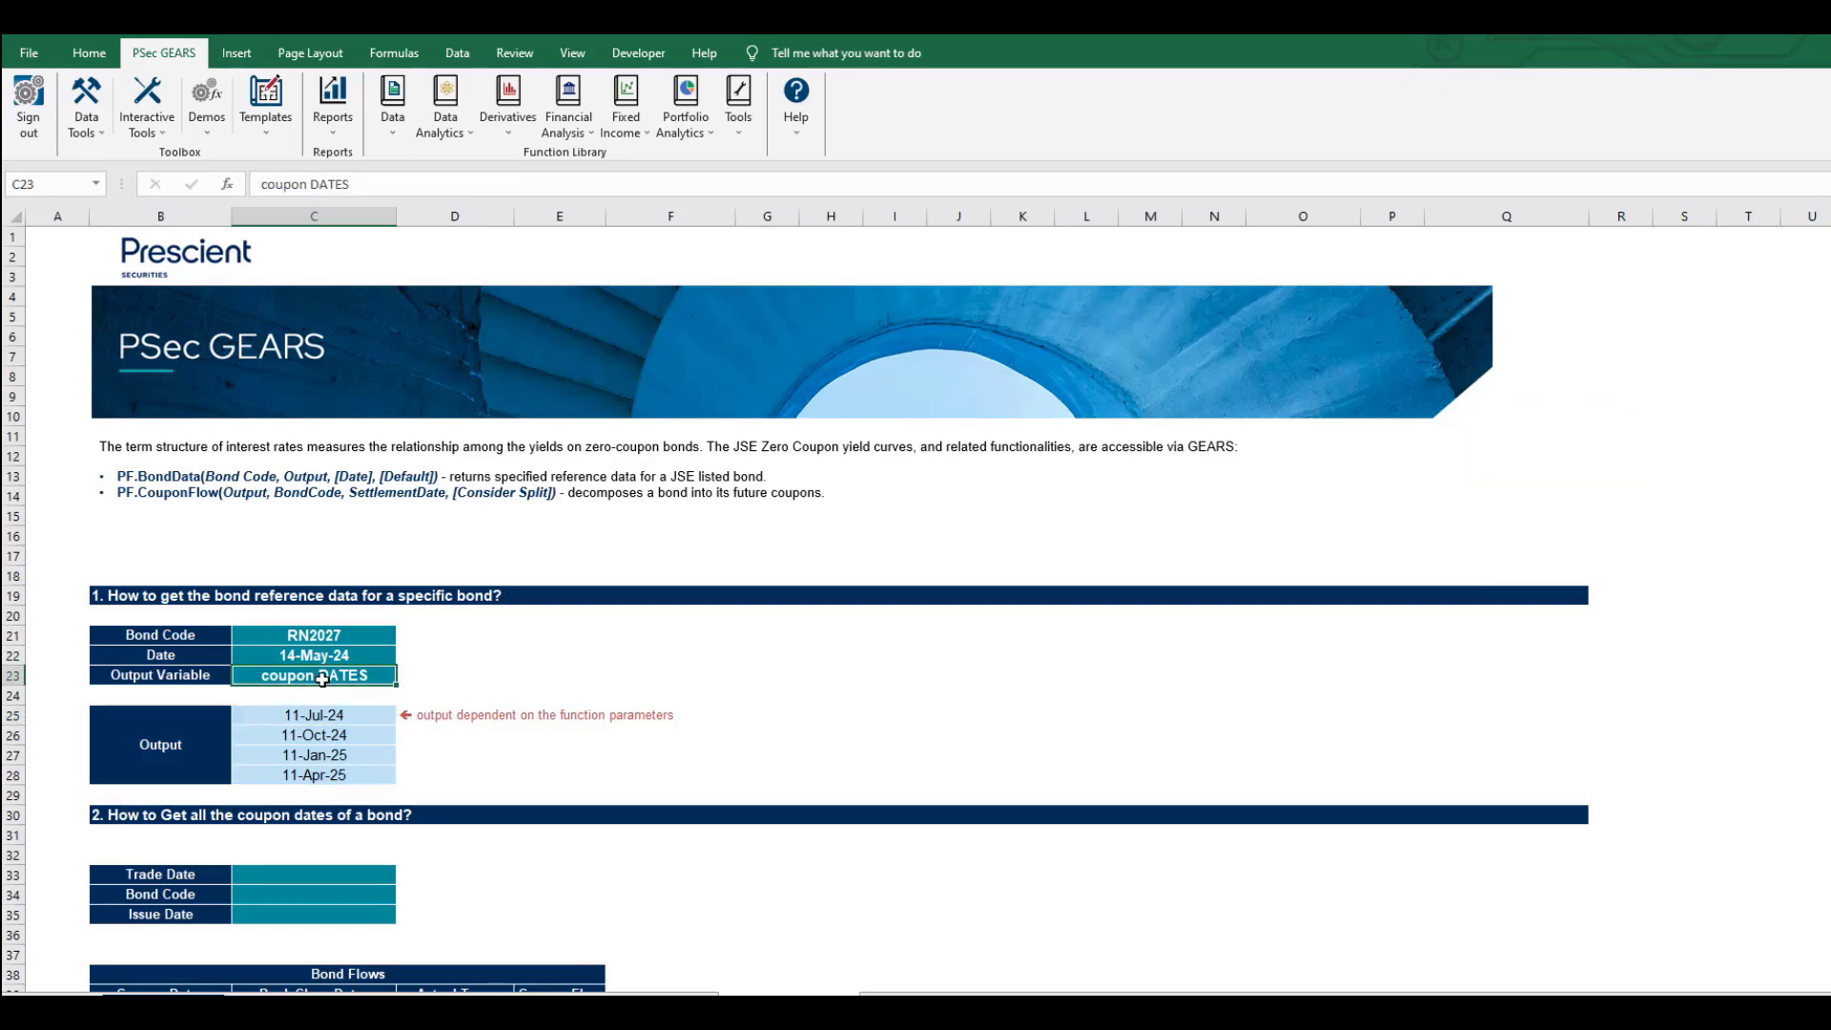
{"action": "type", "text": "p"}
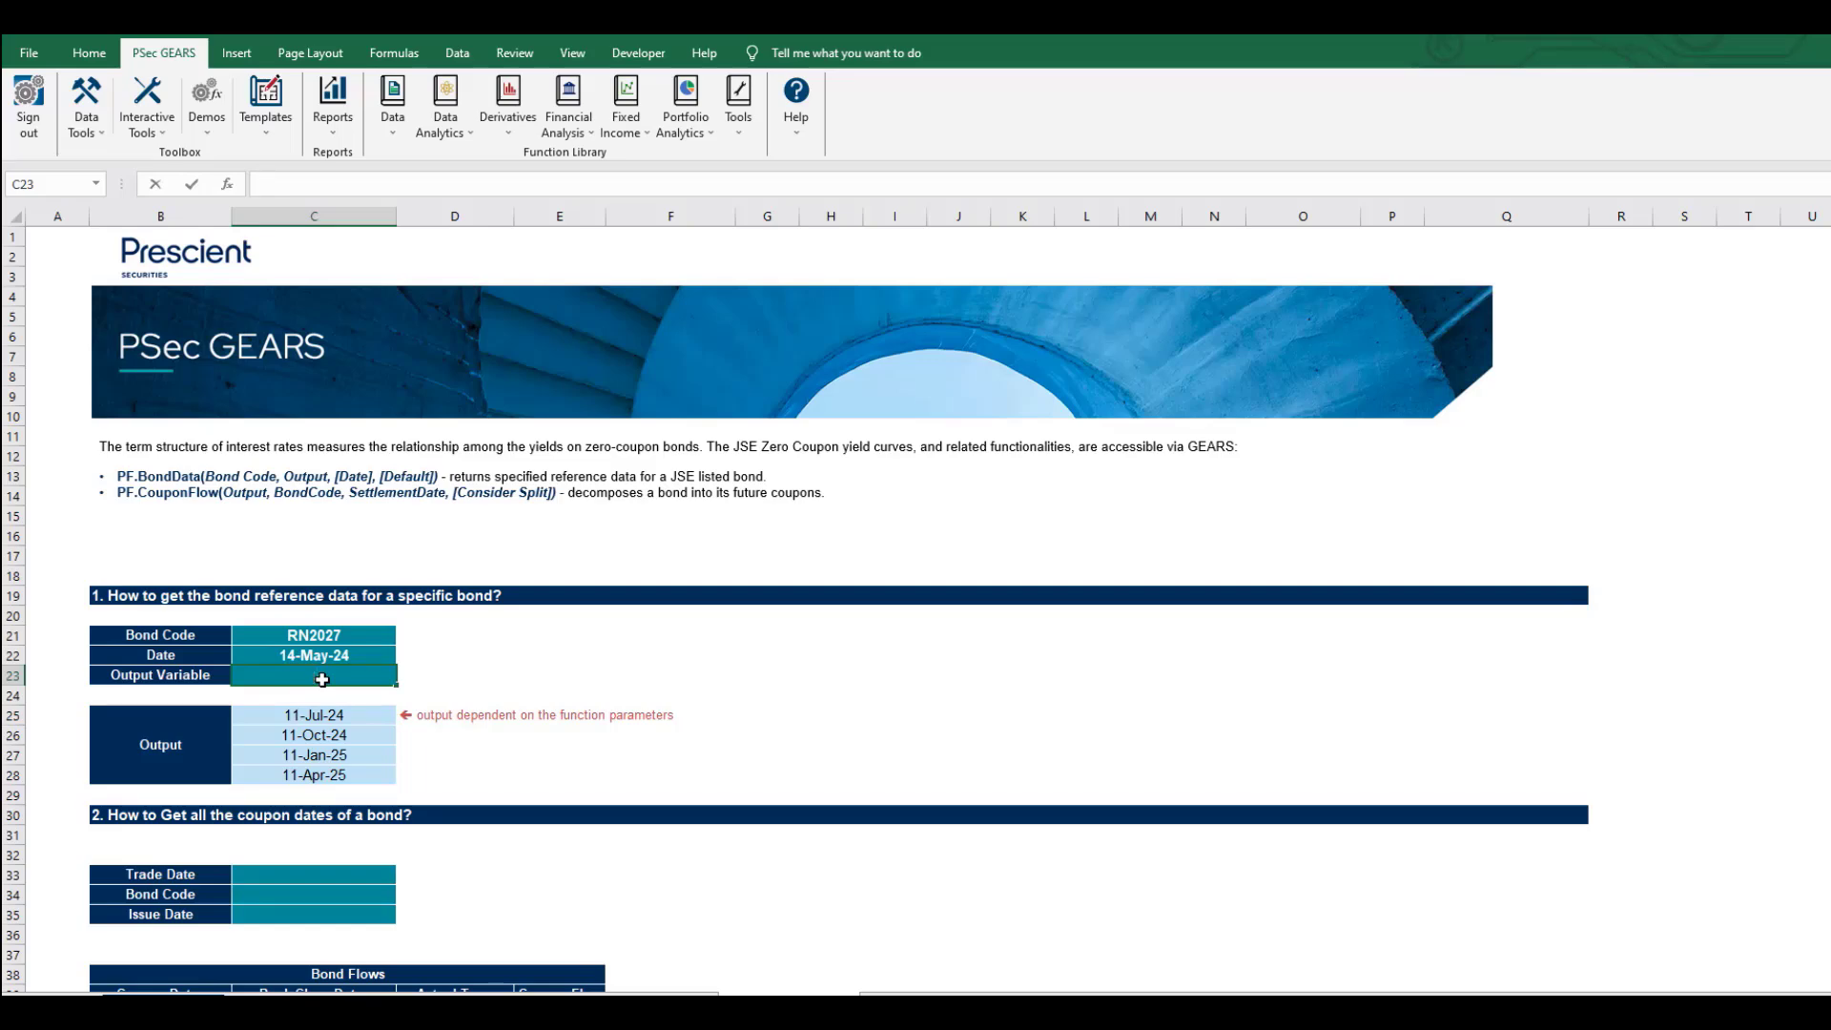
{"action": "type", "text": "c"}
{"action": "key", "text": "Return"}
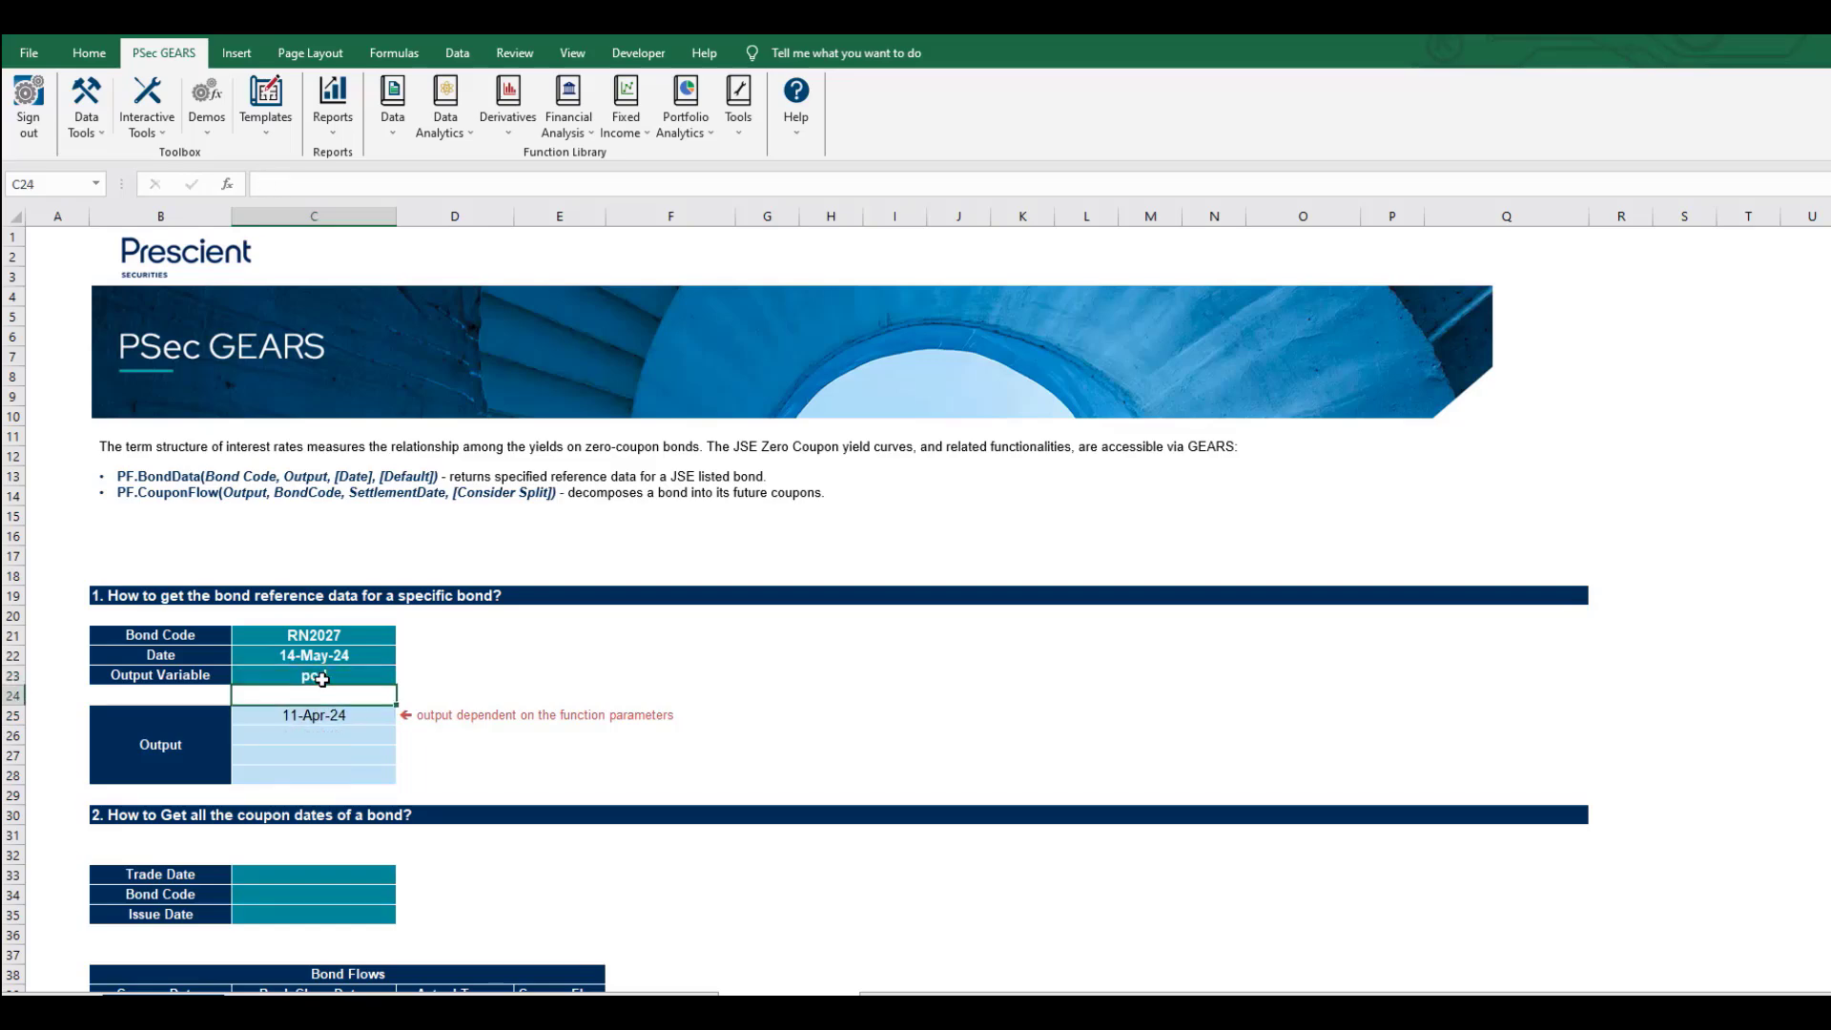
{"action": "key", "text": "Down"}
{"action": "key", "text": "Up"}
{"action": "key", "text": "ctrl+z"}
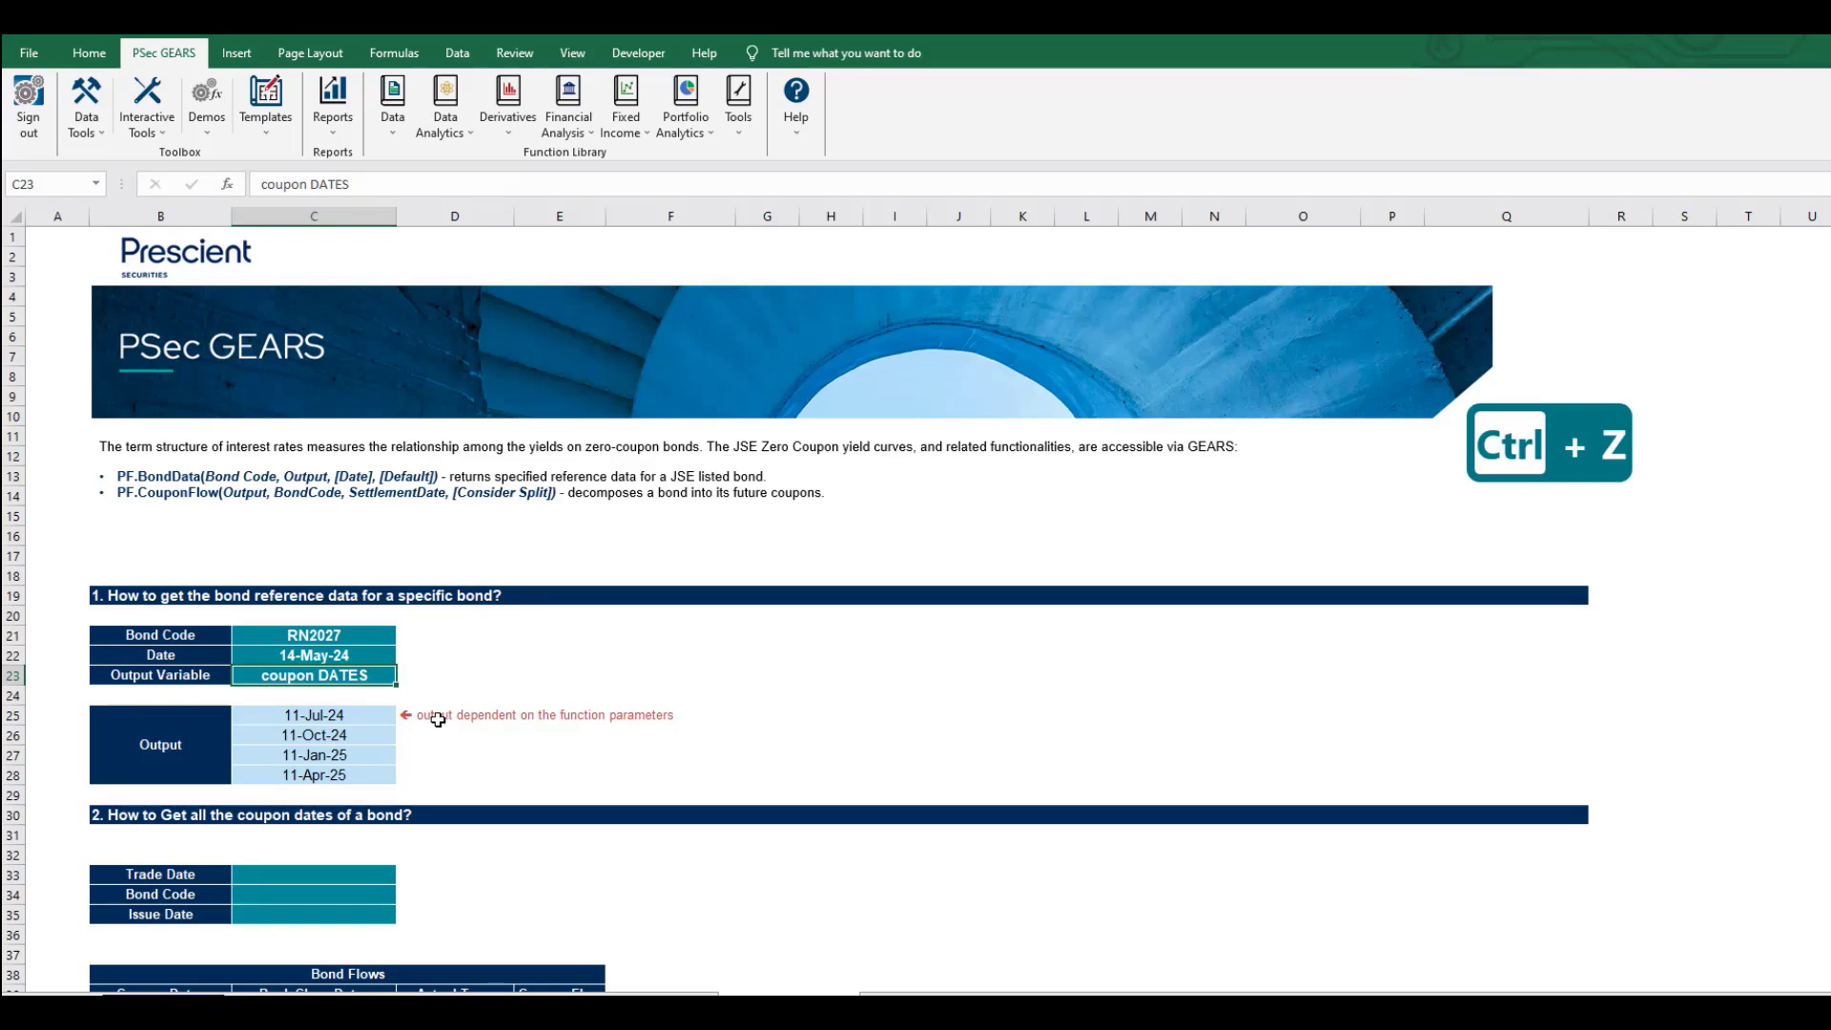
Link the Trade Date in C33 to the first table's date with =C22 (14-May-24).
{"action": "scroll", "coordinate": [438, 719], "scroll_direction": "down", "scroll_amount": 3}
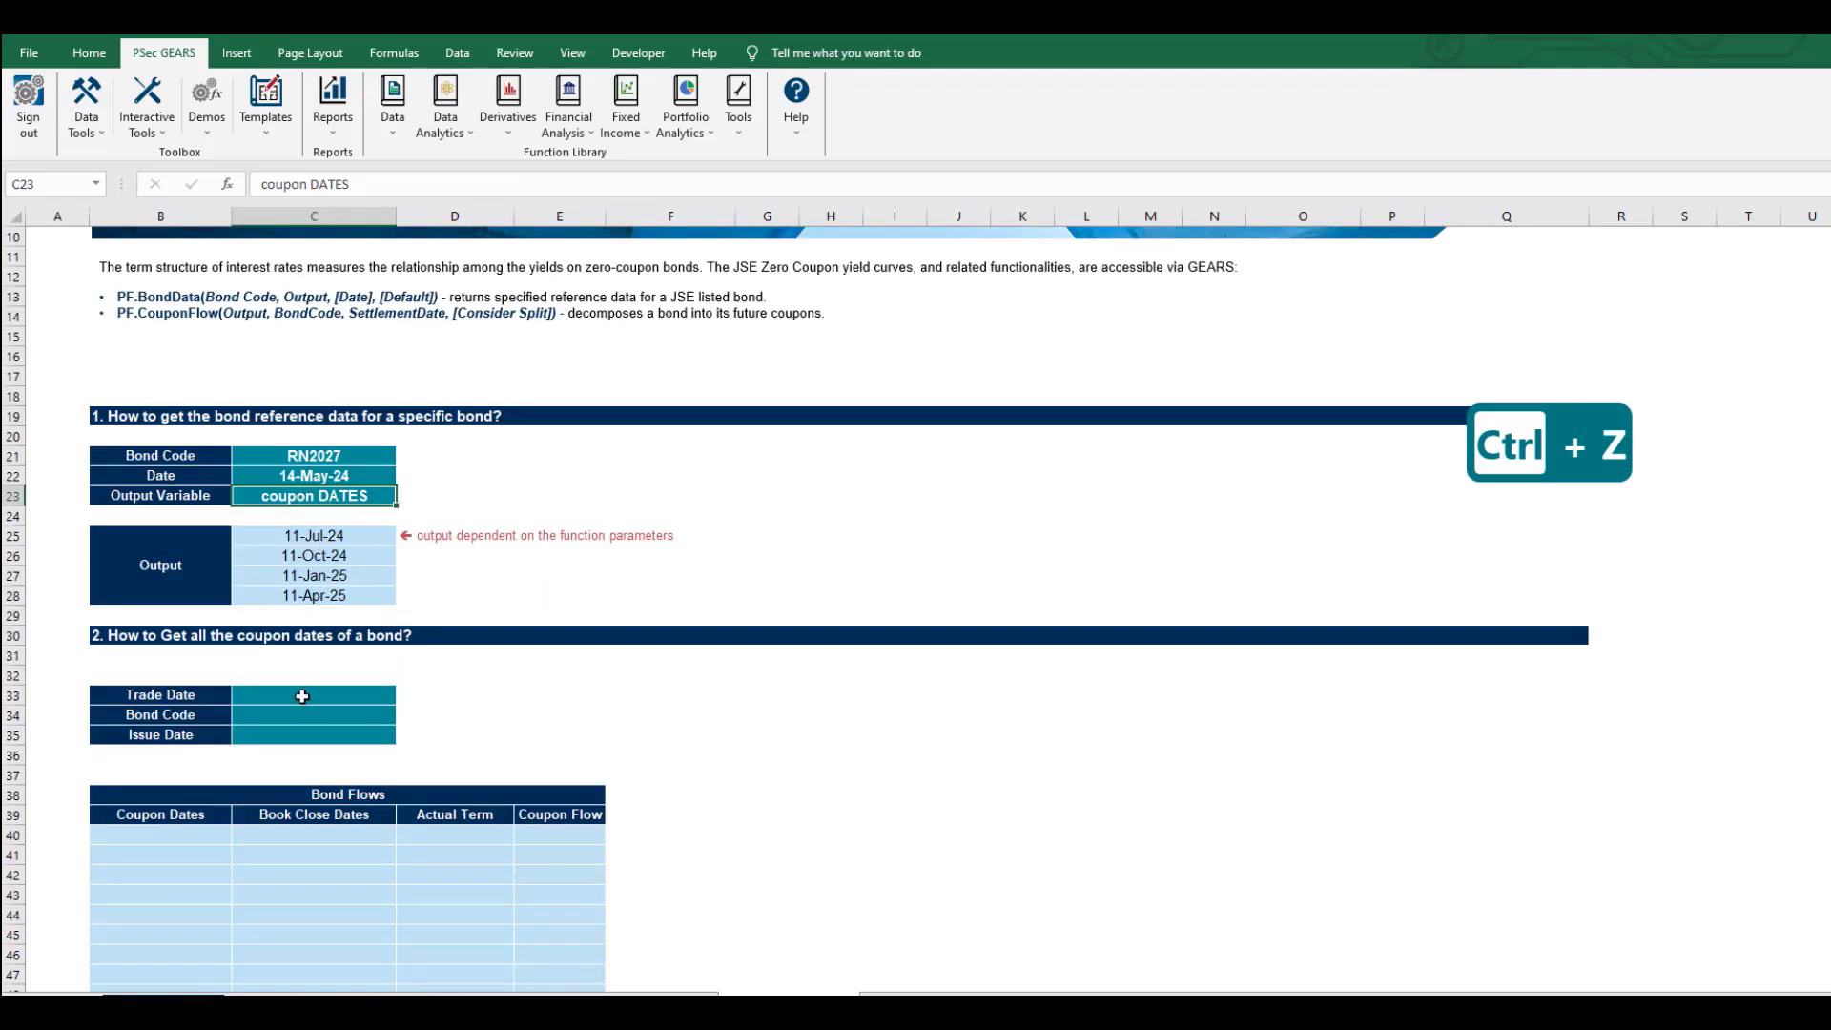
{"action": "scroll", "coordinate": [289, 701], "scroll_direction": "down", "scroll_amount": 2}
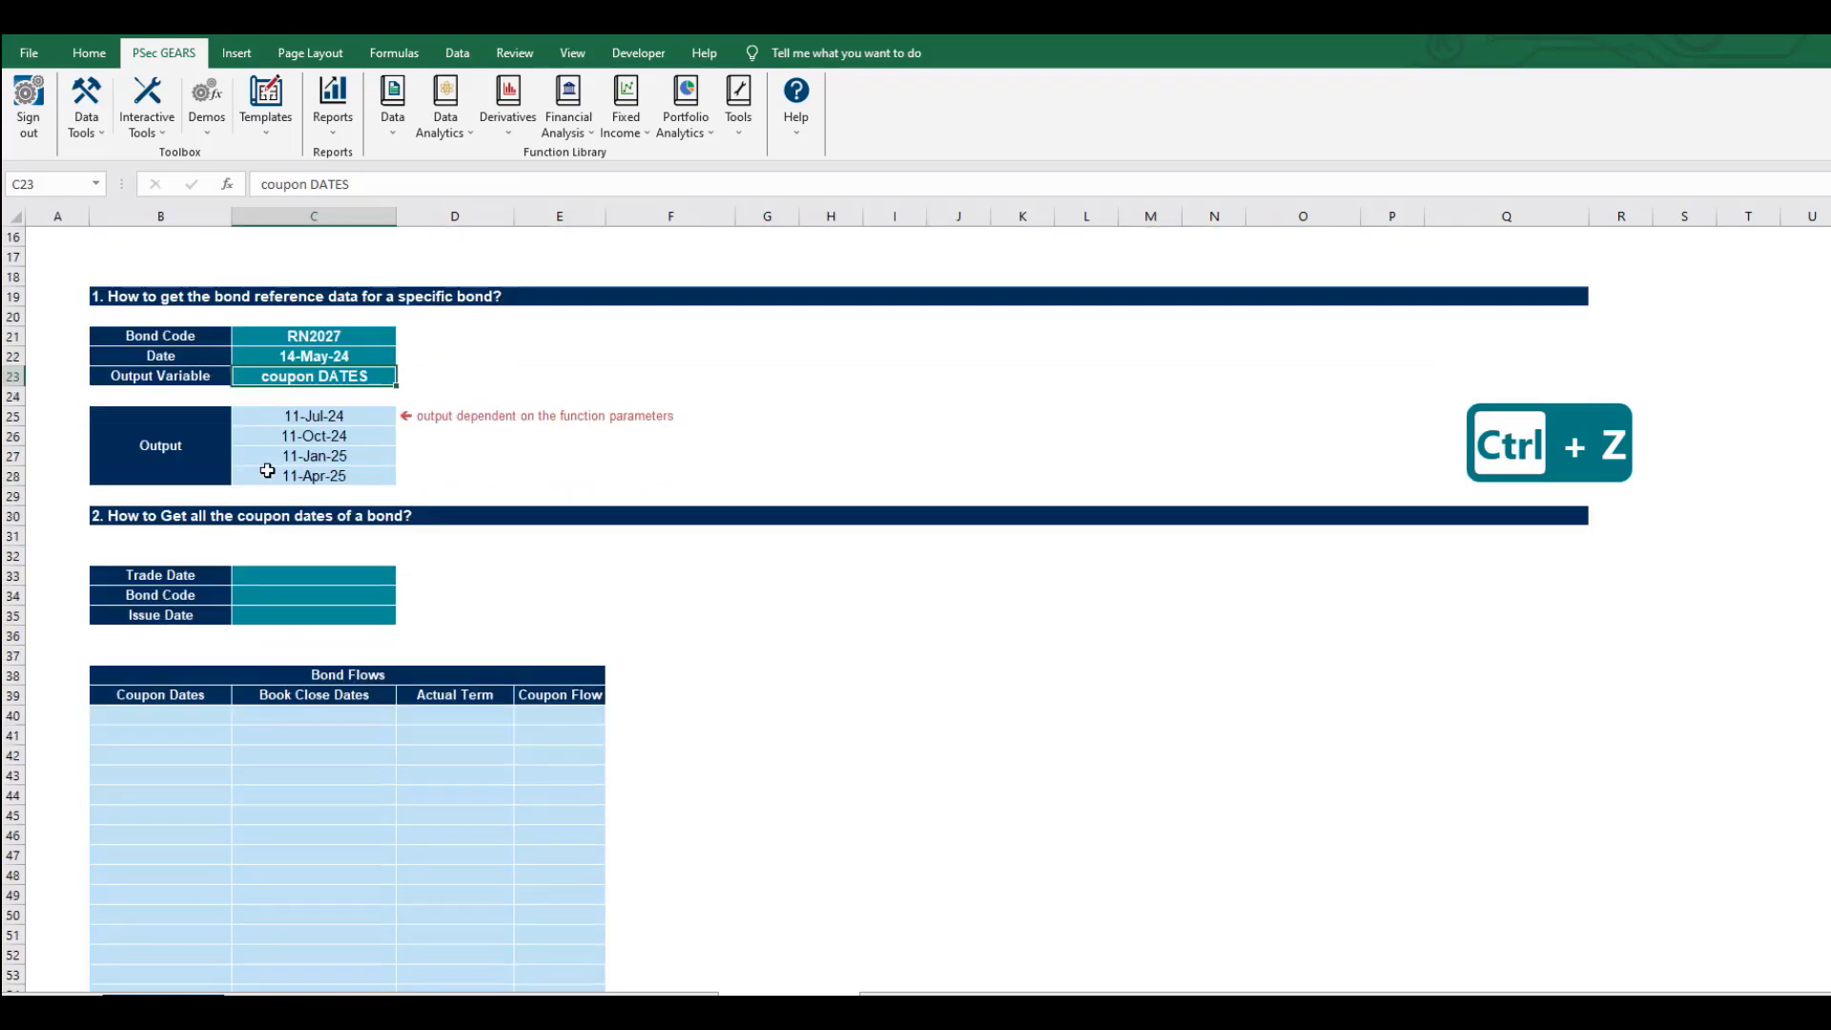
{"action": "scroll", "coordinate": [267, 471], "scroll_direction": "up", "scroll_amount": 5}
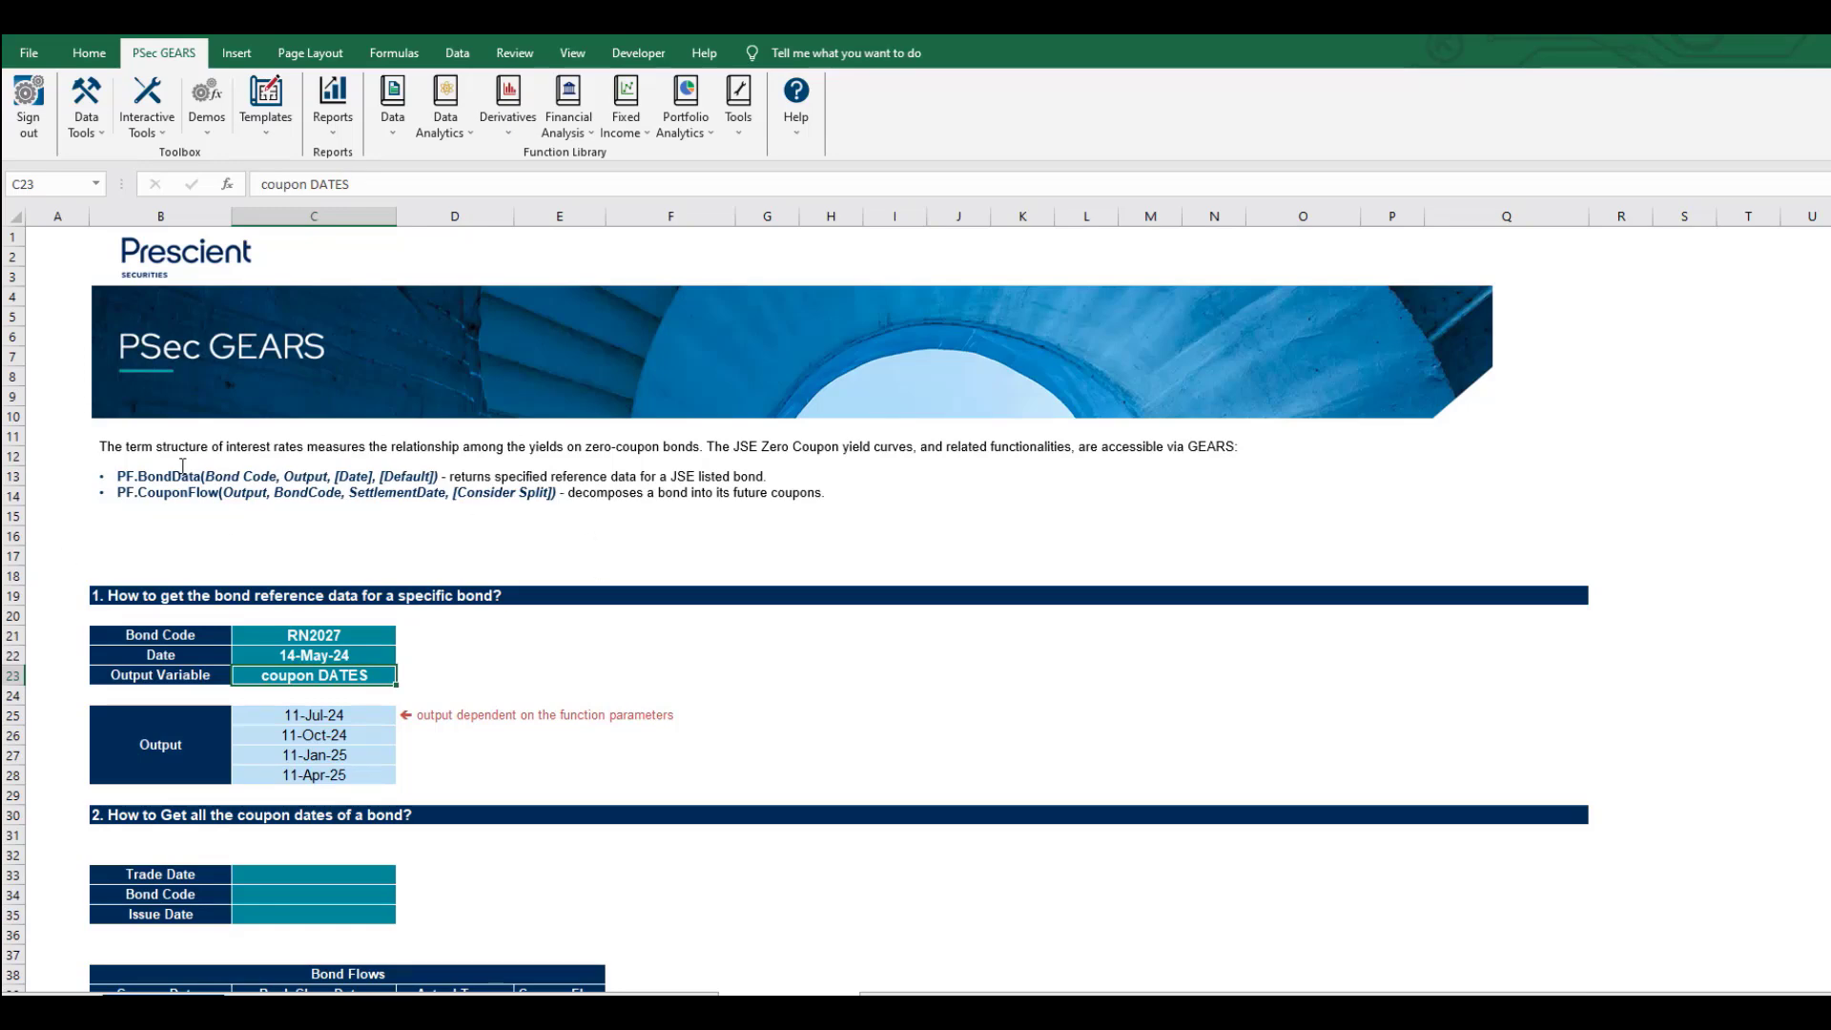
{"action": "scroll", "coordinate": [213, 500], "scroll_direction": "down", "scroll_amount": 4}
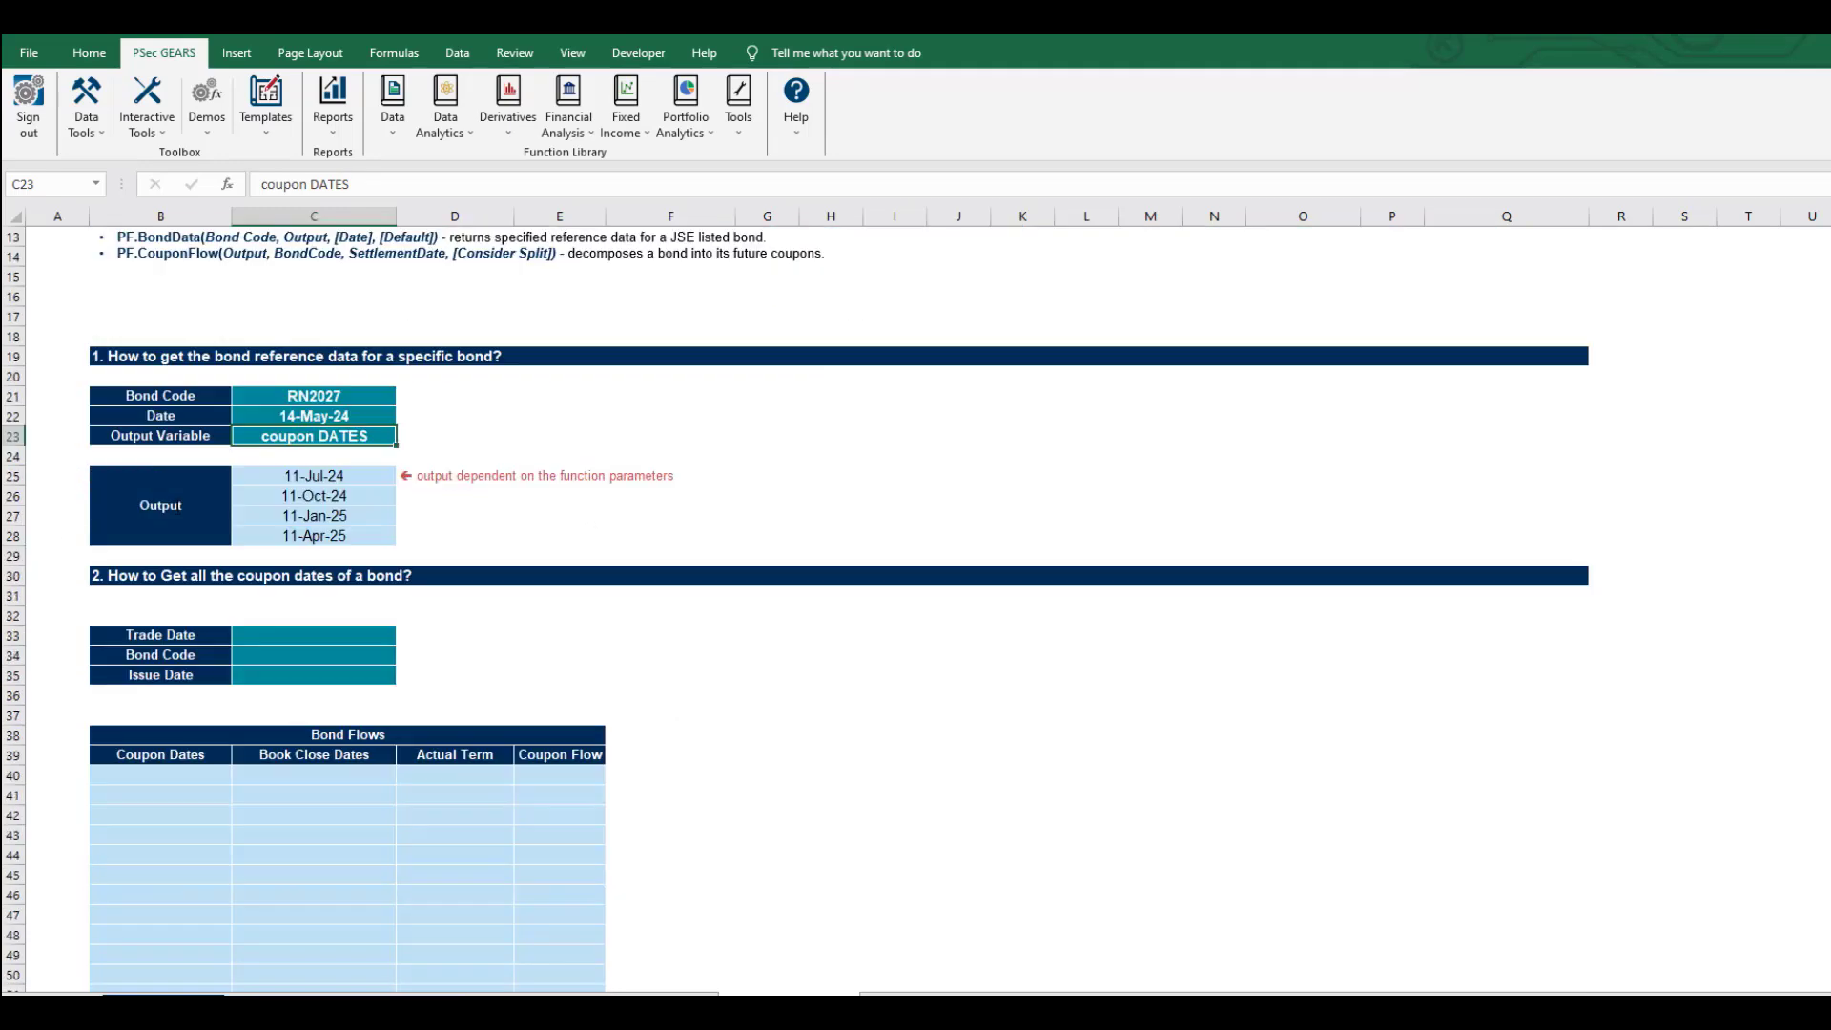
{"action": "left_click", "coordinate": [276, 634]}
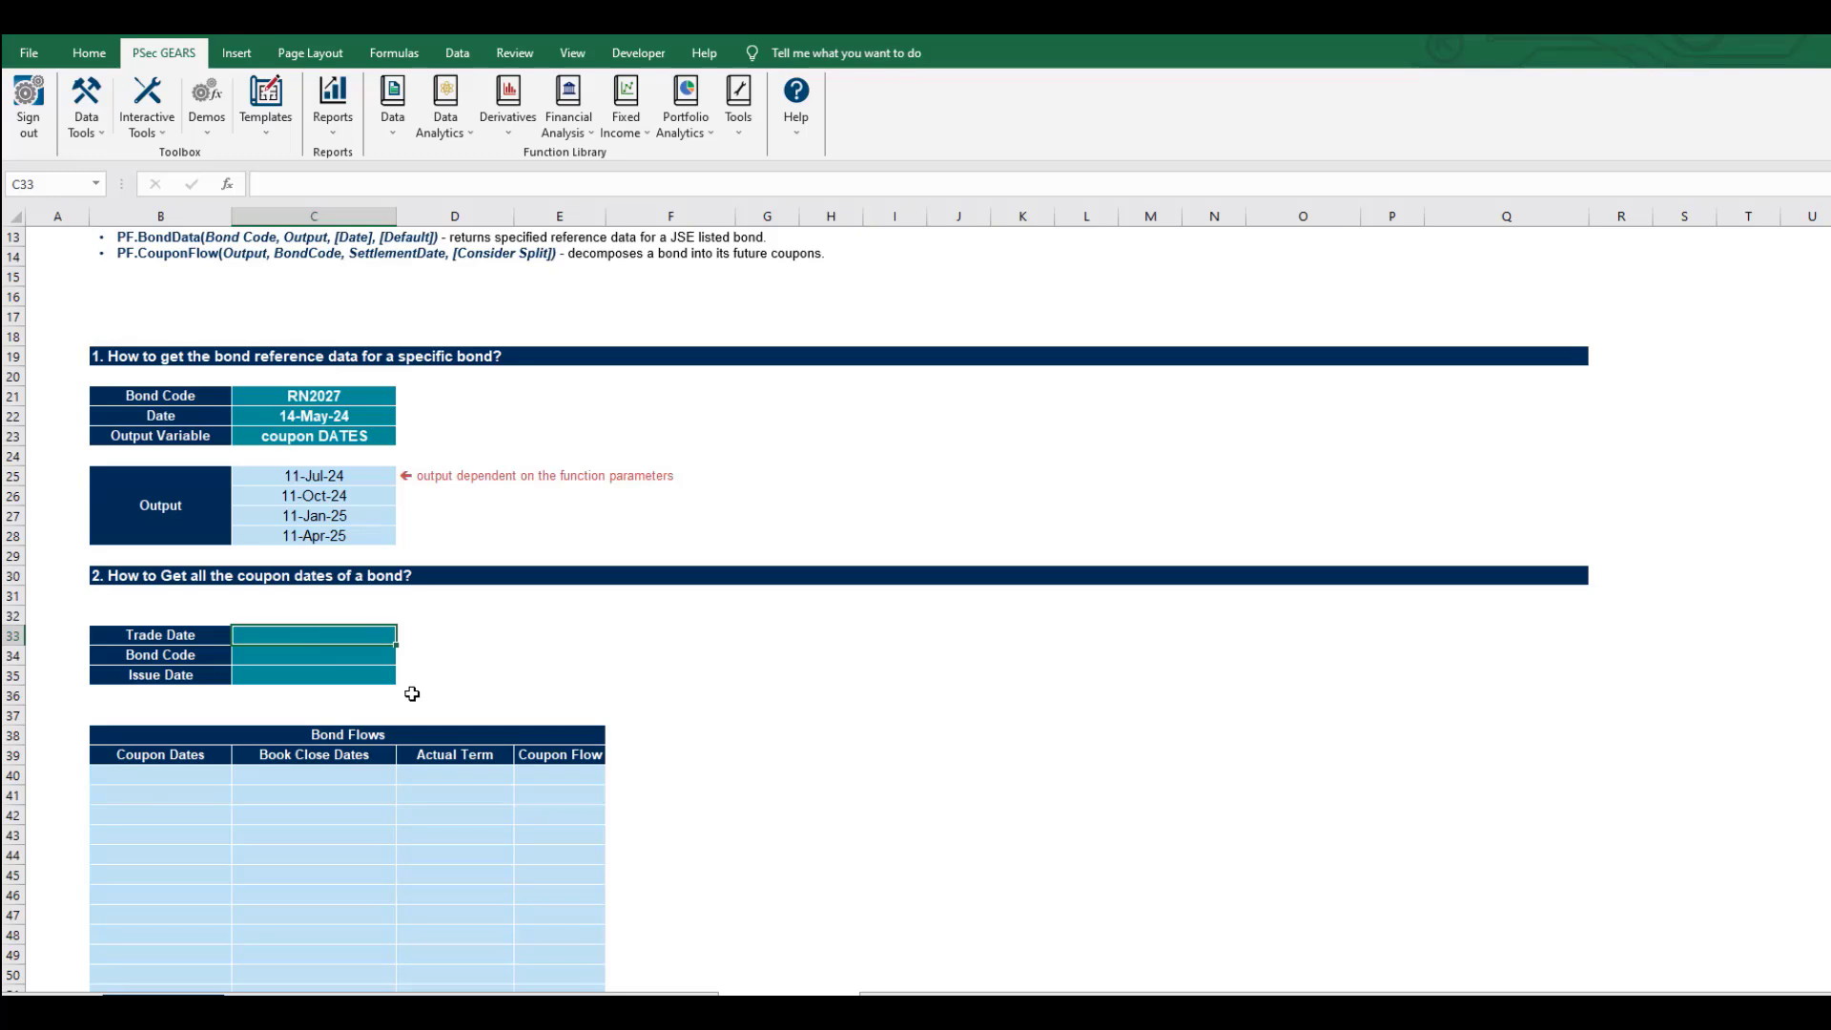
{"action": "type", "text": "="}
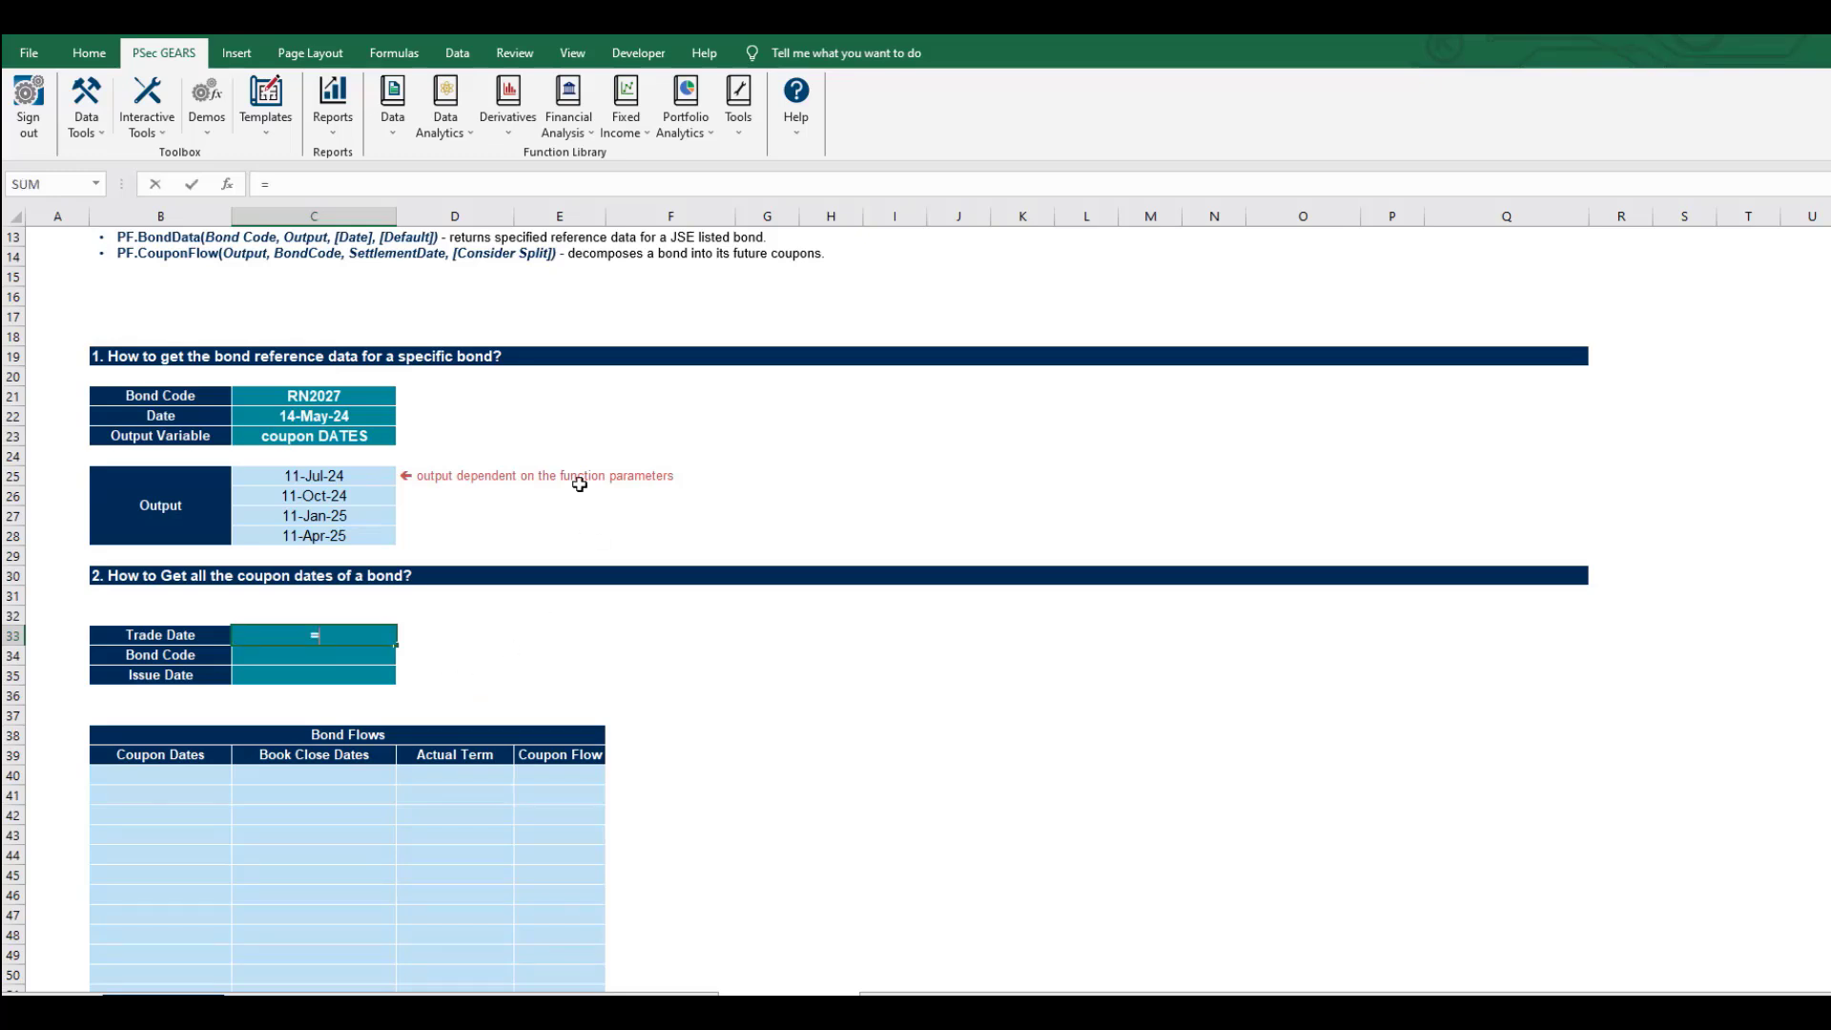
{"action": "left_click", "coordinate": [298, 416]}
{"action": "key", "text": "Return"}
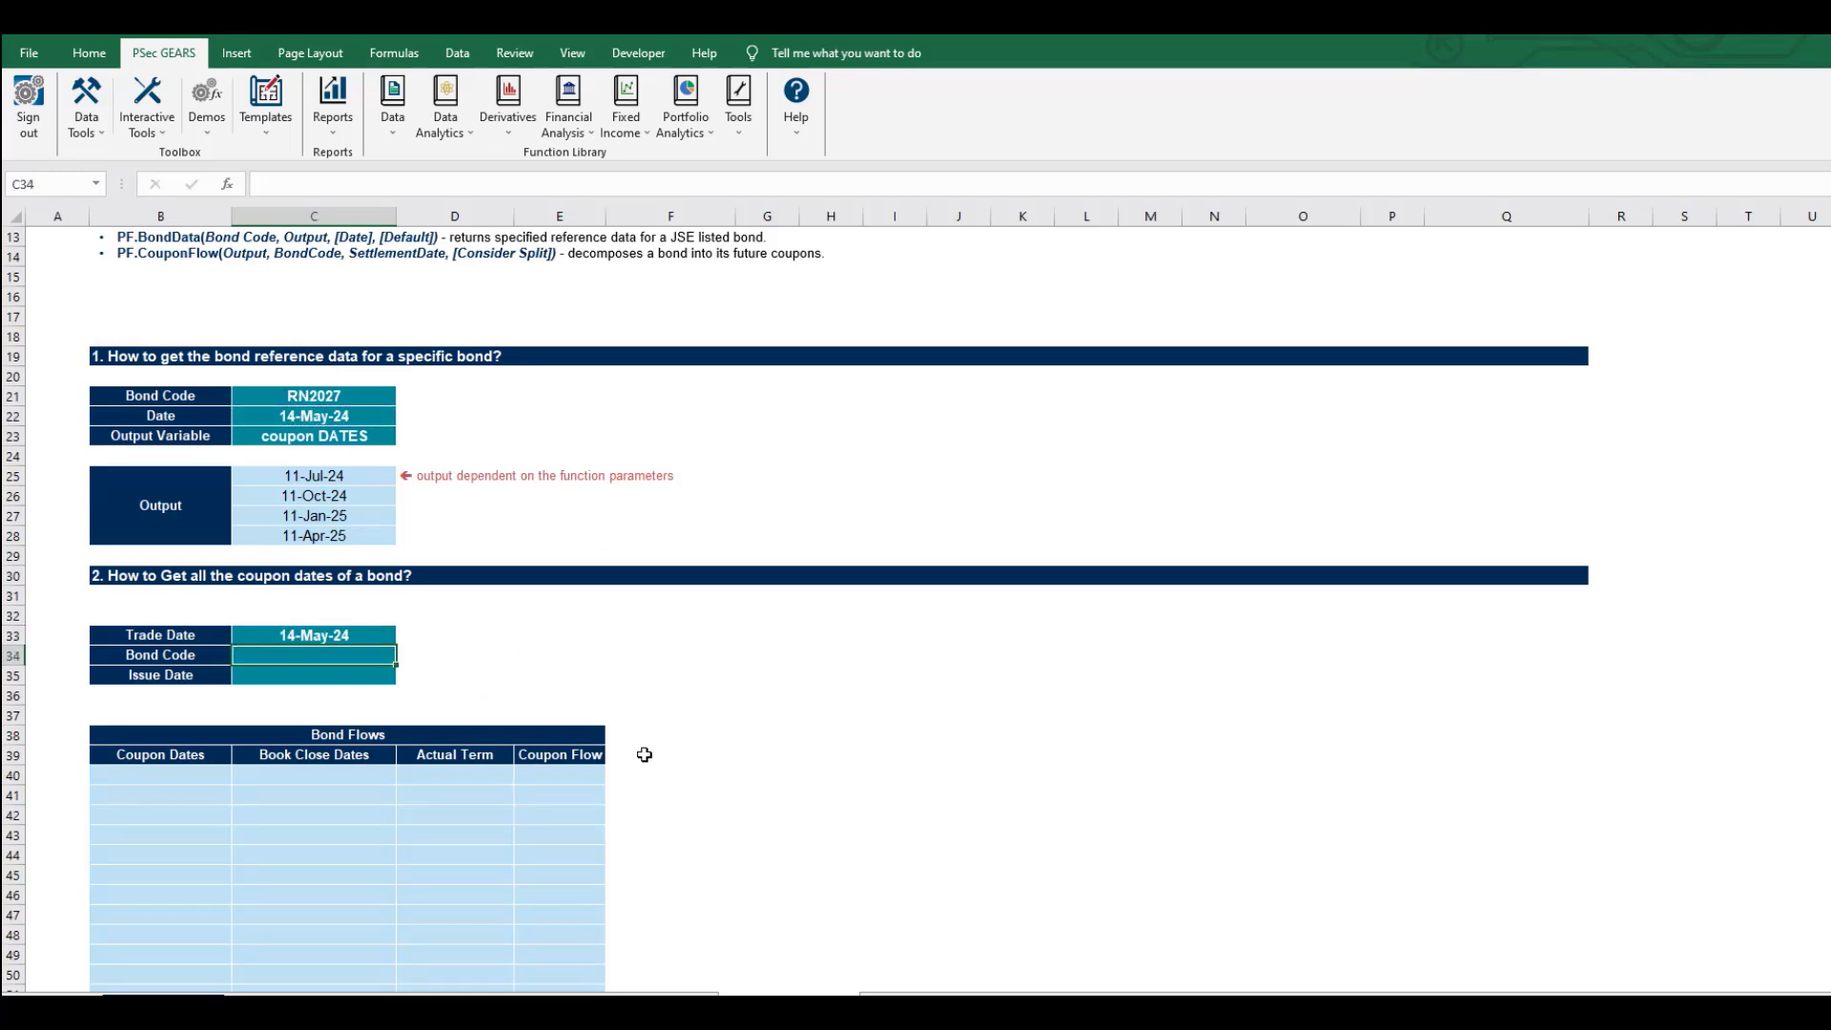
Enter bond code 'R186 in C34 and look up its issue date with =PF.BondData(C34, B35).
{"action": "type", "text": "'R1"}
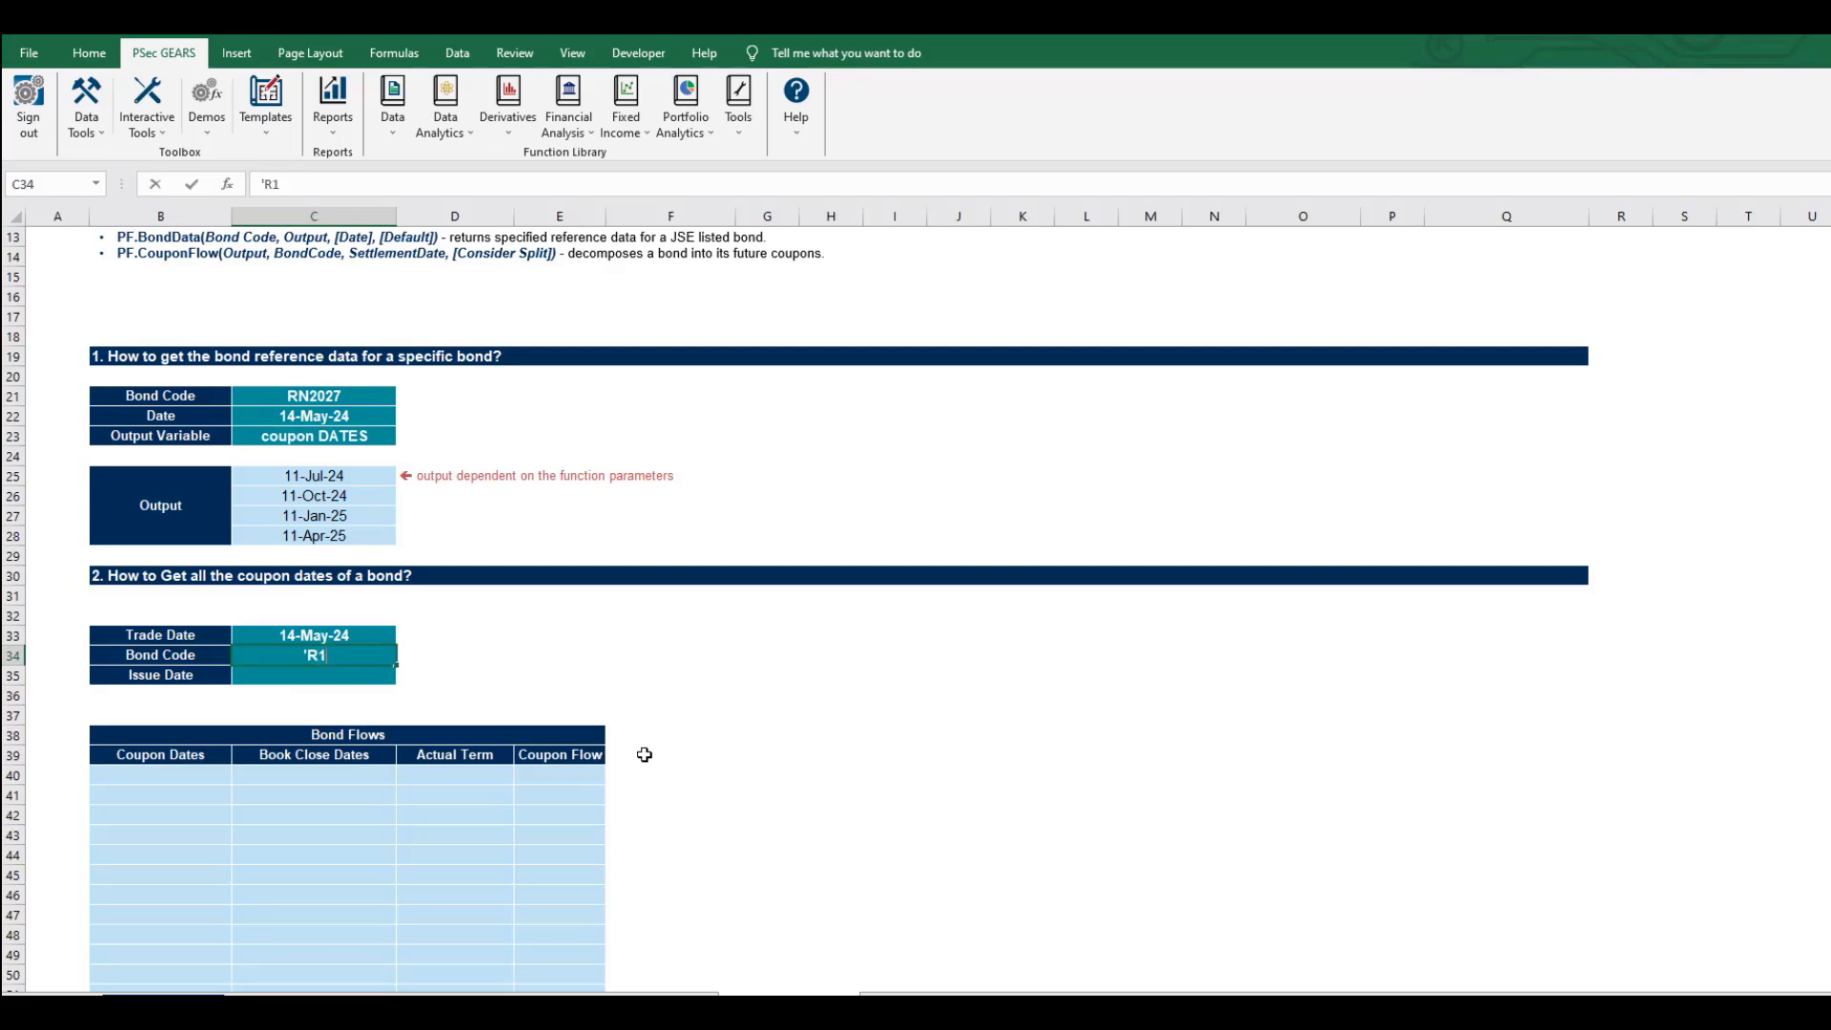
{"action": "type", "text": "86"}
{"action": "key", "text": "Return"}
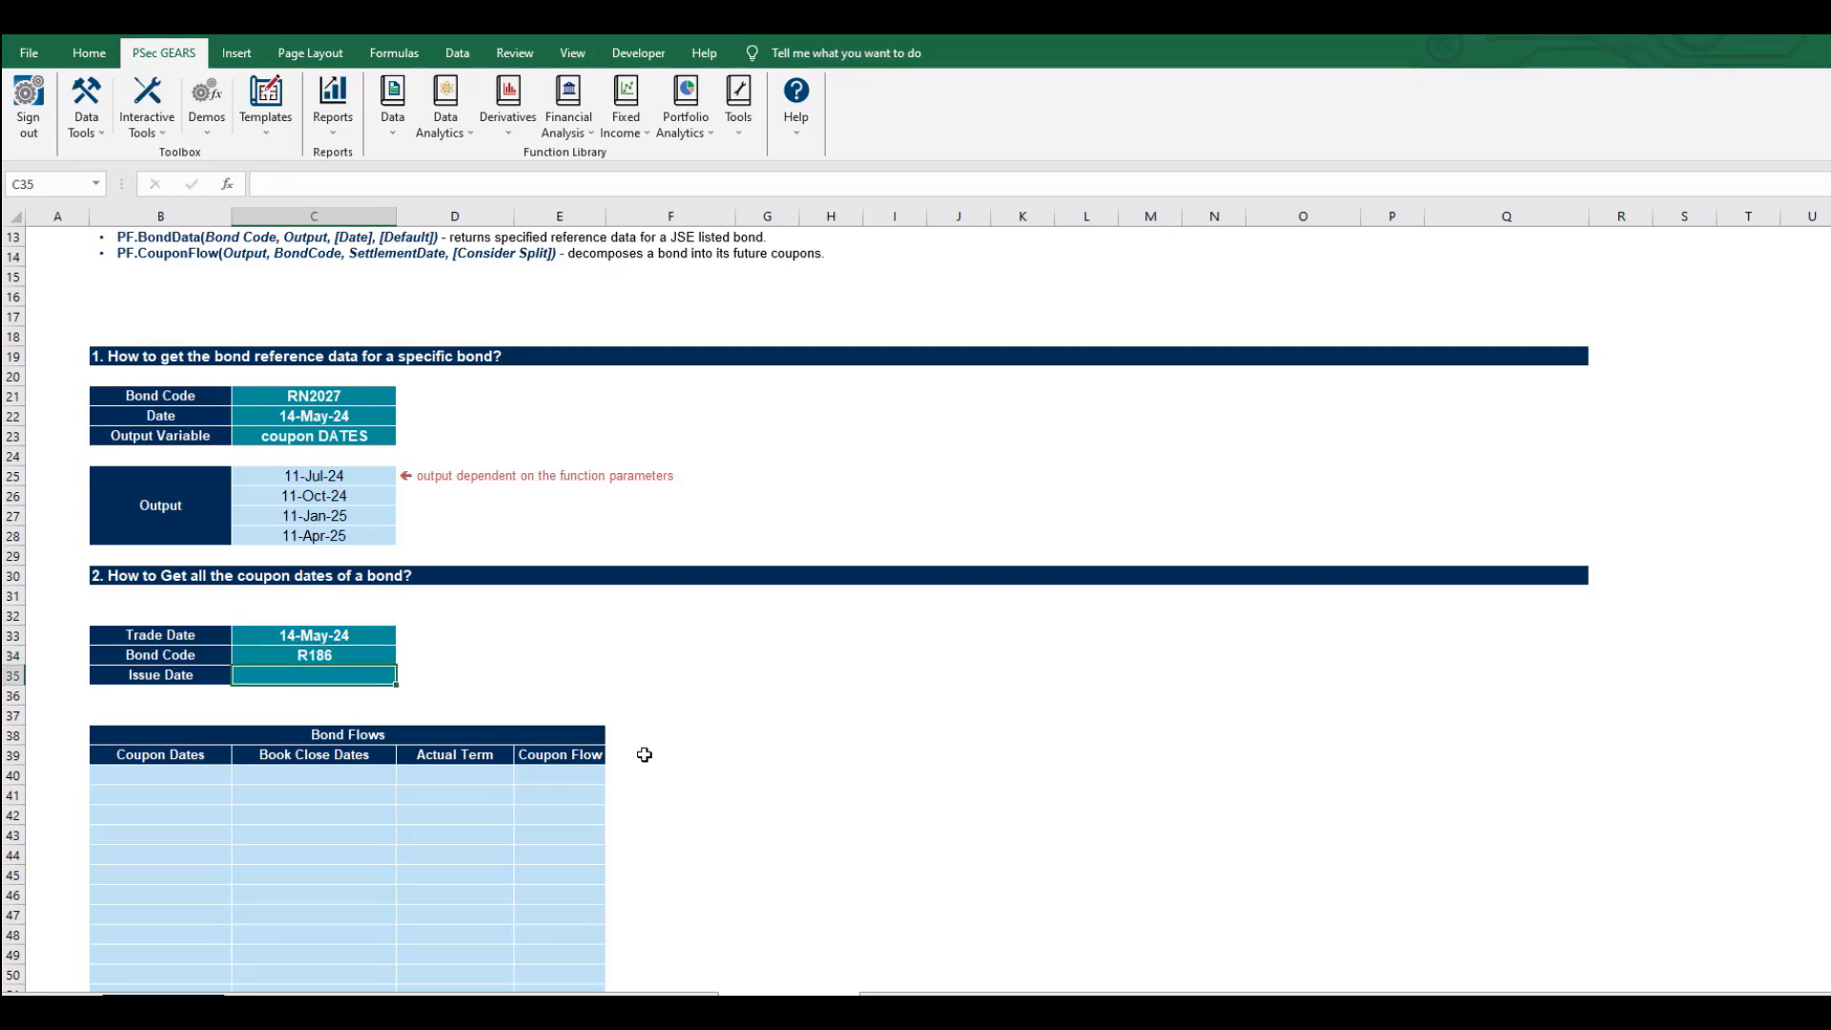
{"action": "type", "text": "=PF."}
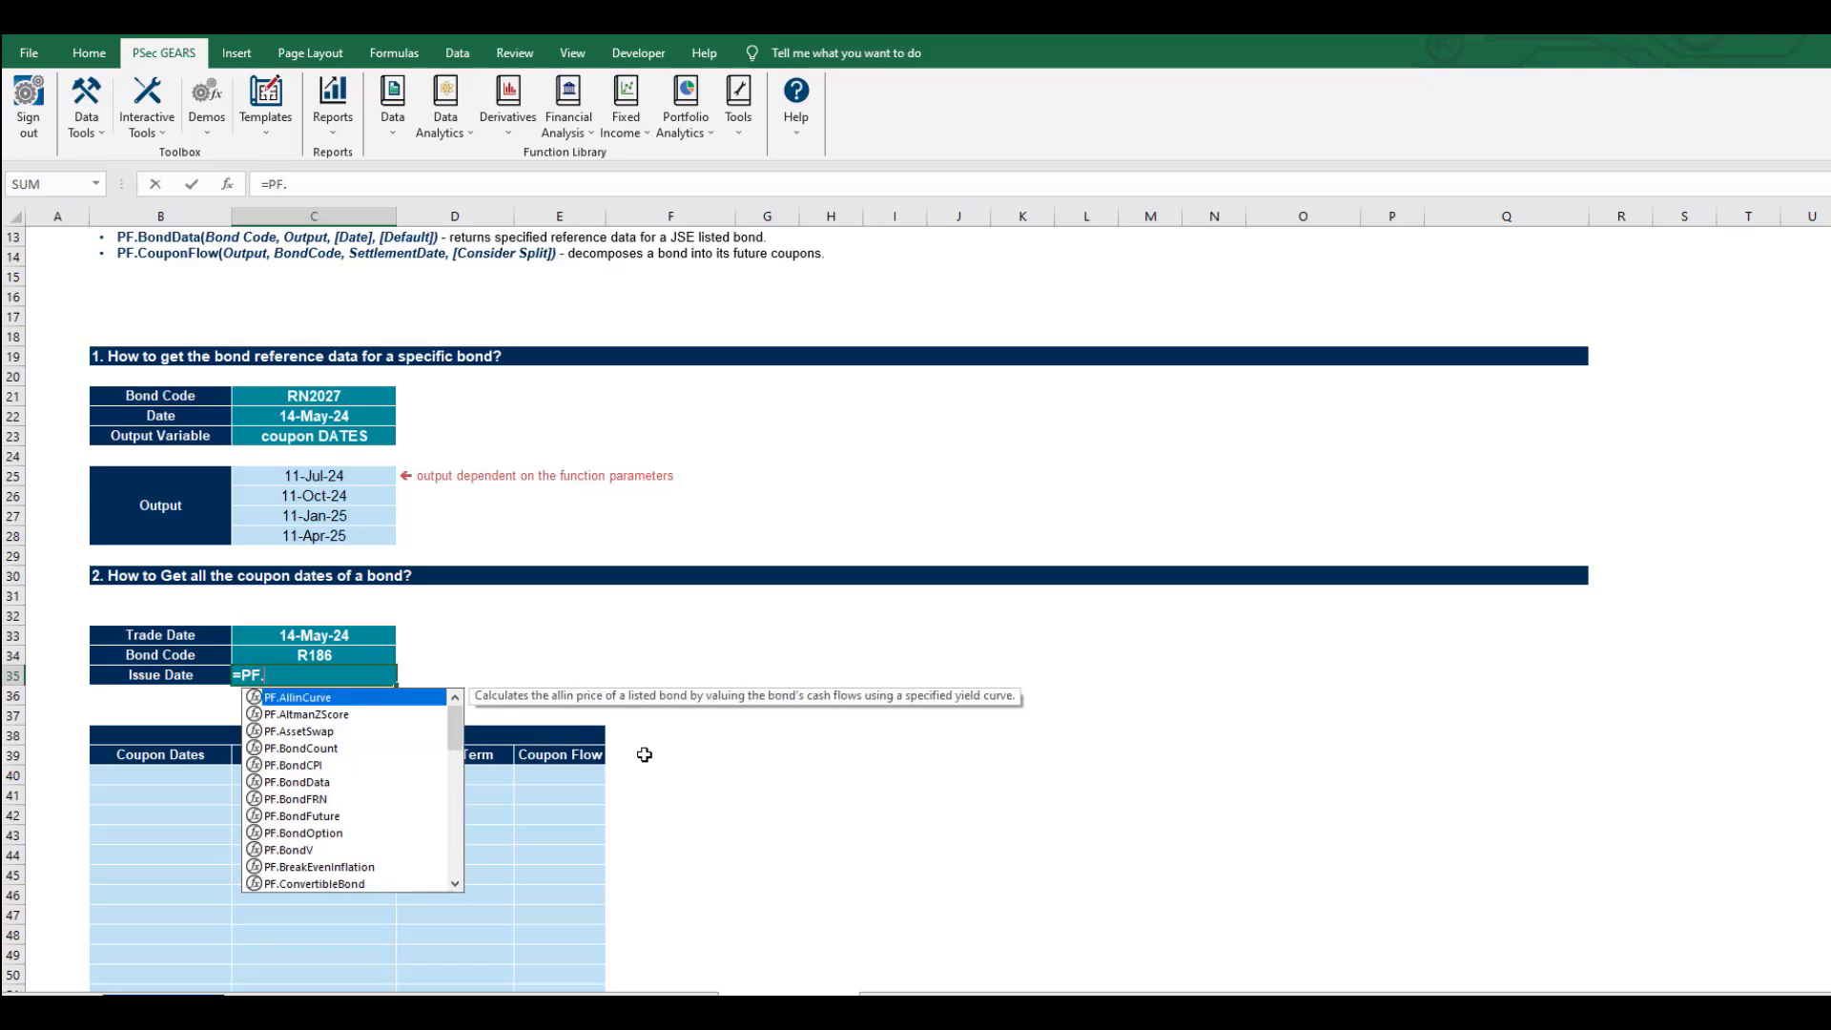
{"action": "type", "text": "Bond"}
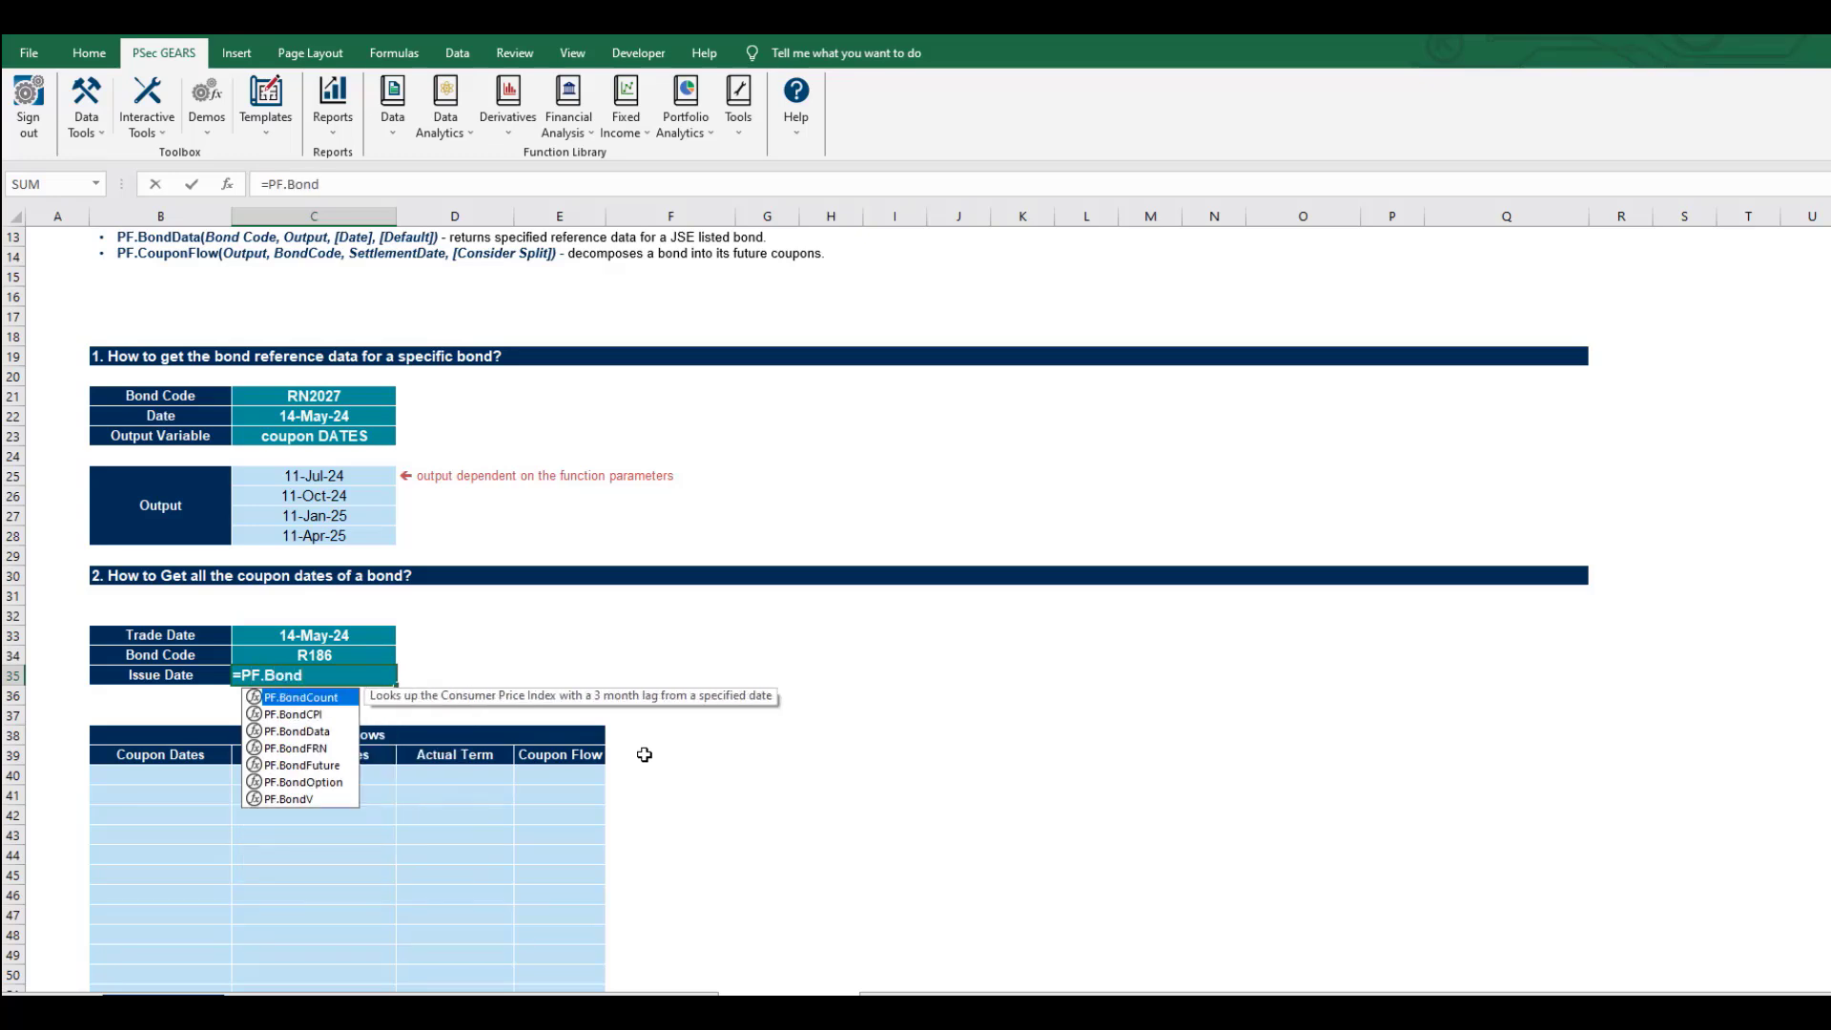
{"action": "key", "text": "Down"}
{"action": "key", "text": "Down"}
{"action": "key", "text": "Tab"}
{"action": "key", "text": "Up"}
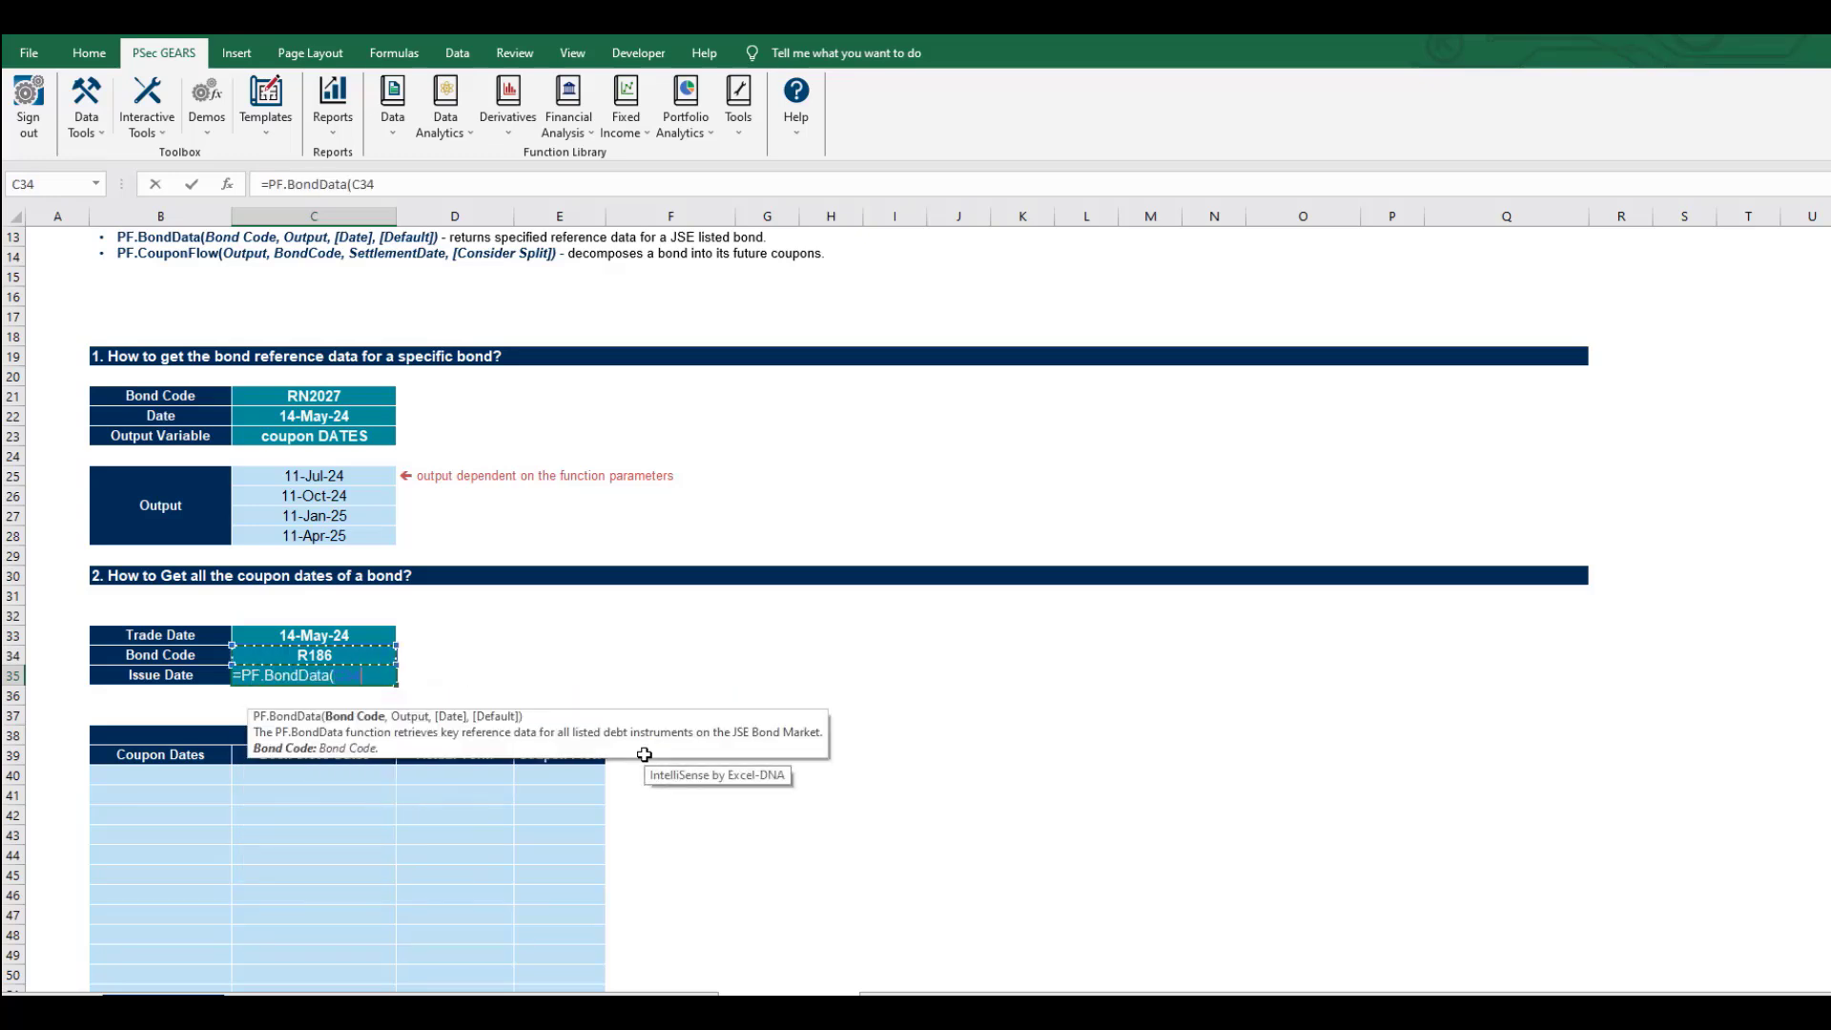
{"action": "type", "text": ","}
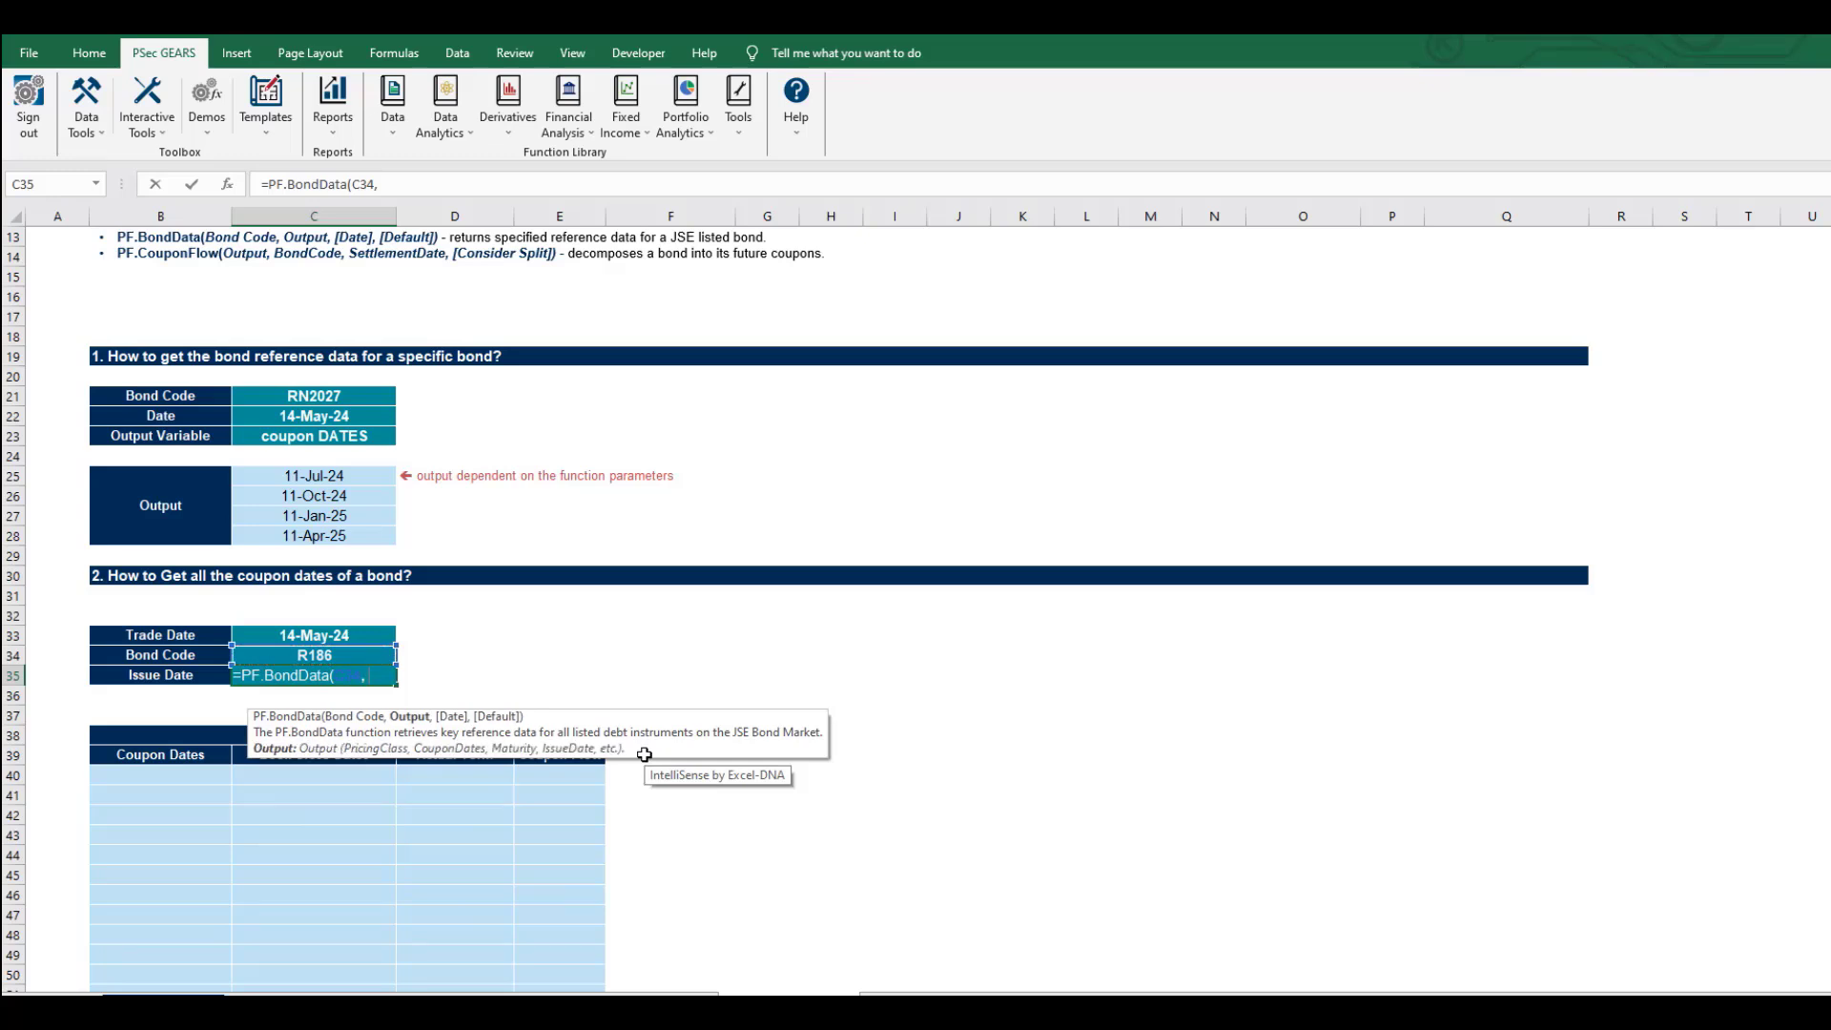
{"action": "key", "text": "Left"}
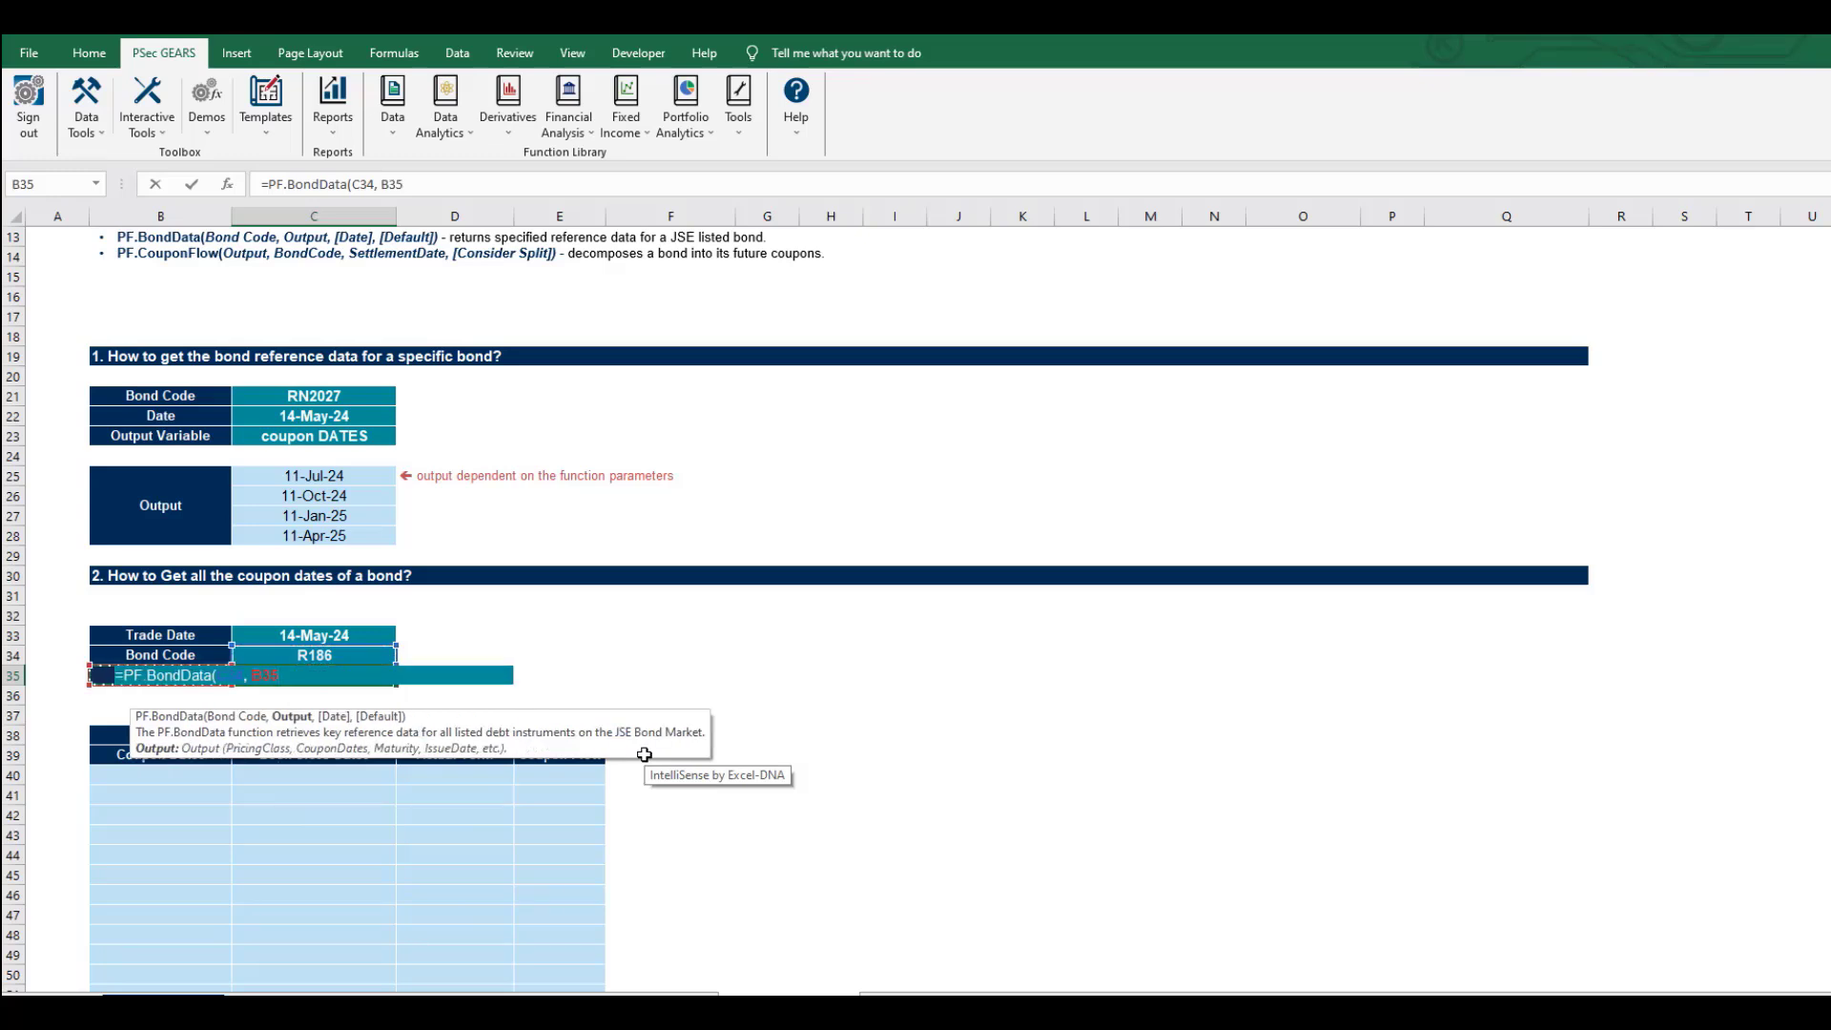
{"action": "key", "text": "ctrl+Return"}
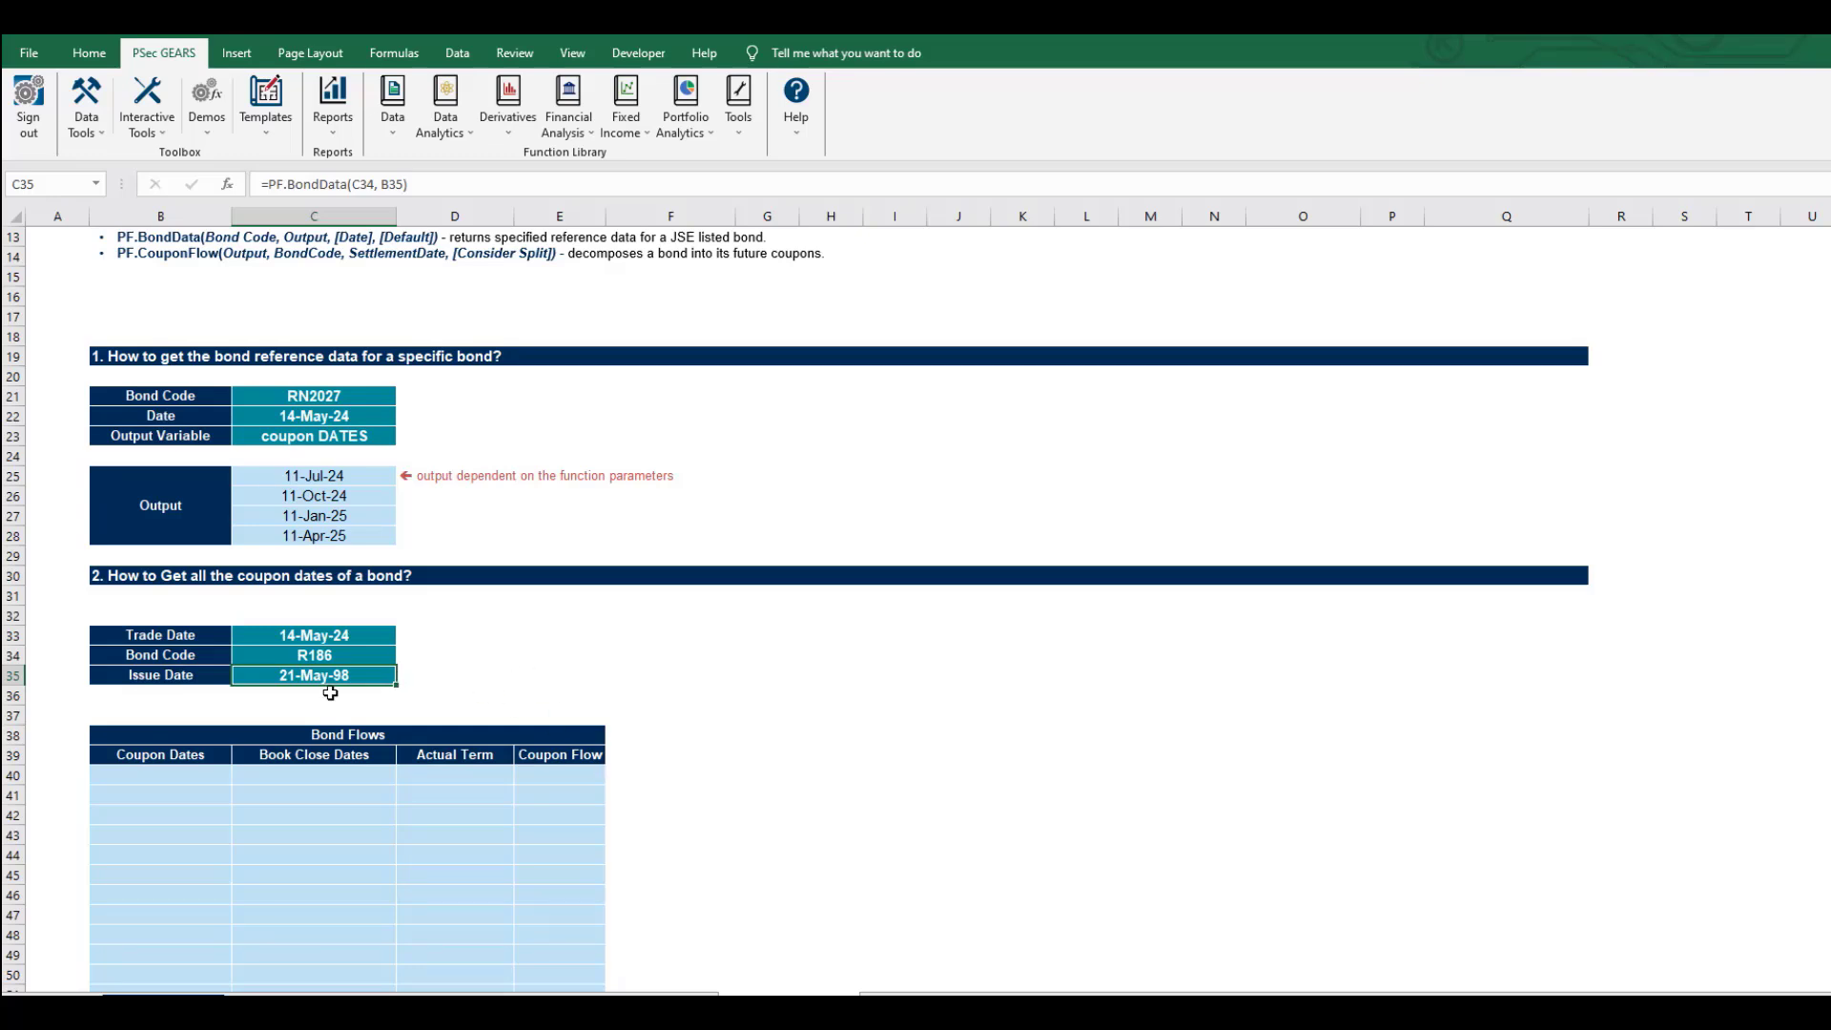
In B40 begin =PF.CouponFlow with header B39 and the absolute bond code $C$34.
{"action": "scroll", "coordinate": [329, 694], "scroll_direction": "down", "scroll_amount": 1}
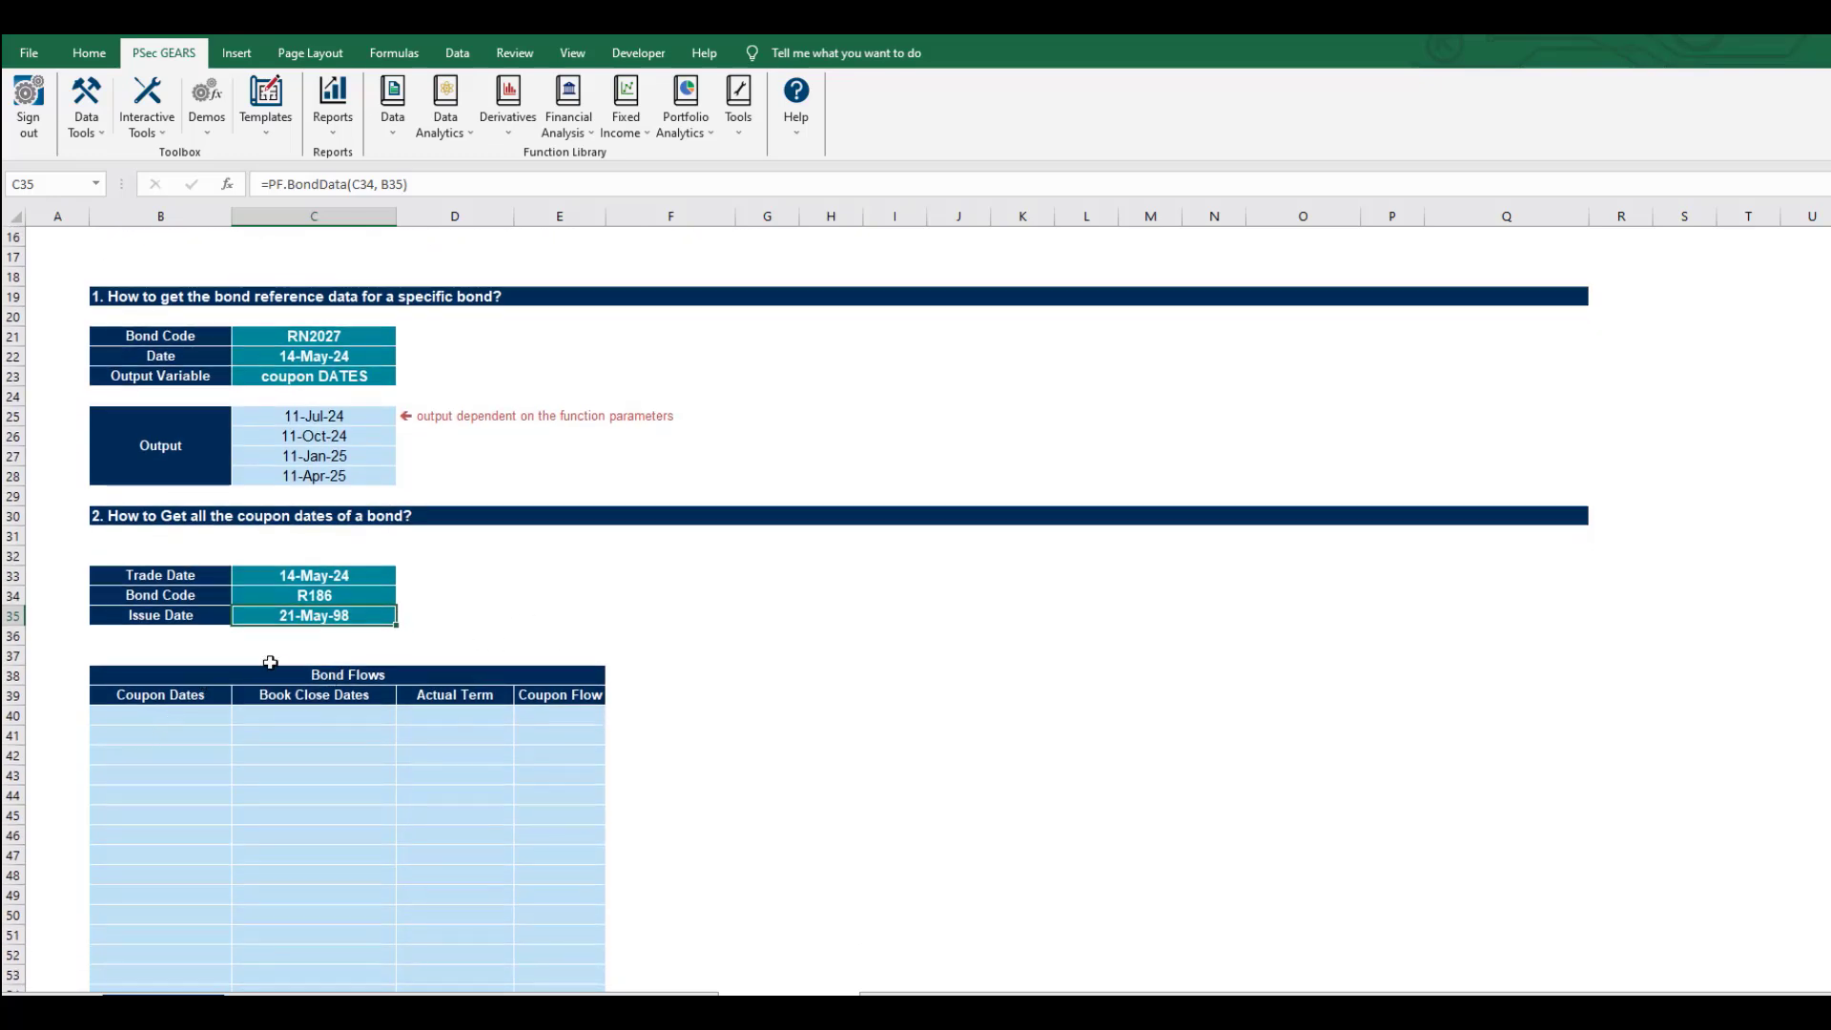
{"action": "left_click", "coordinate": [169, 715]}
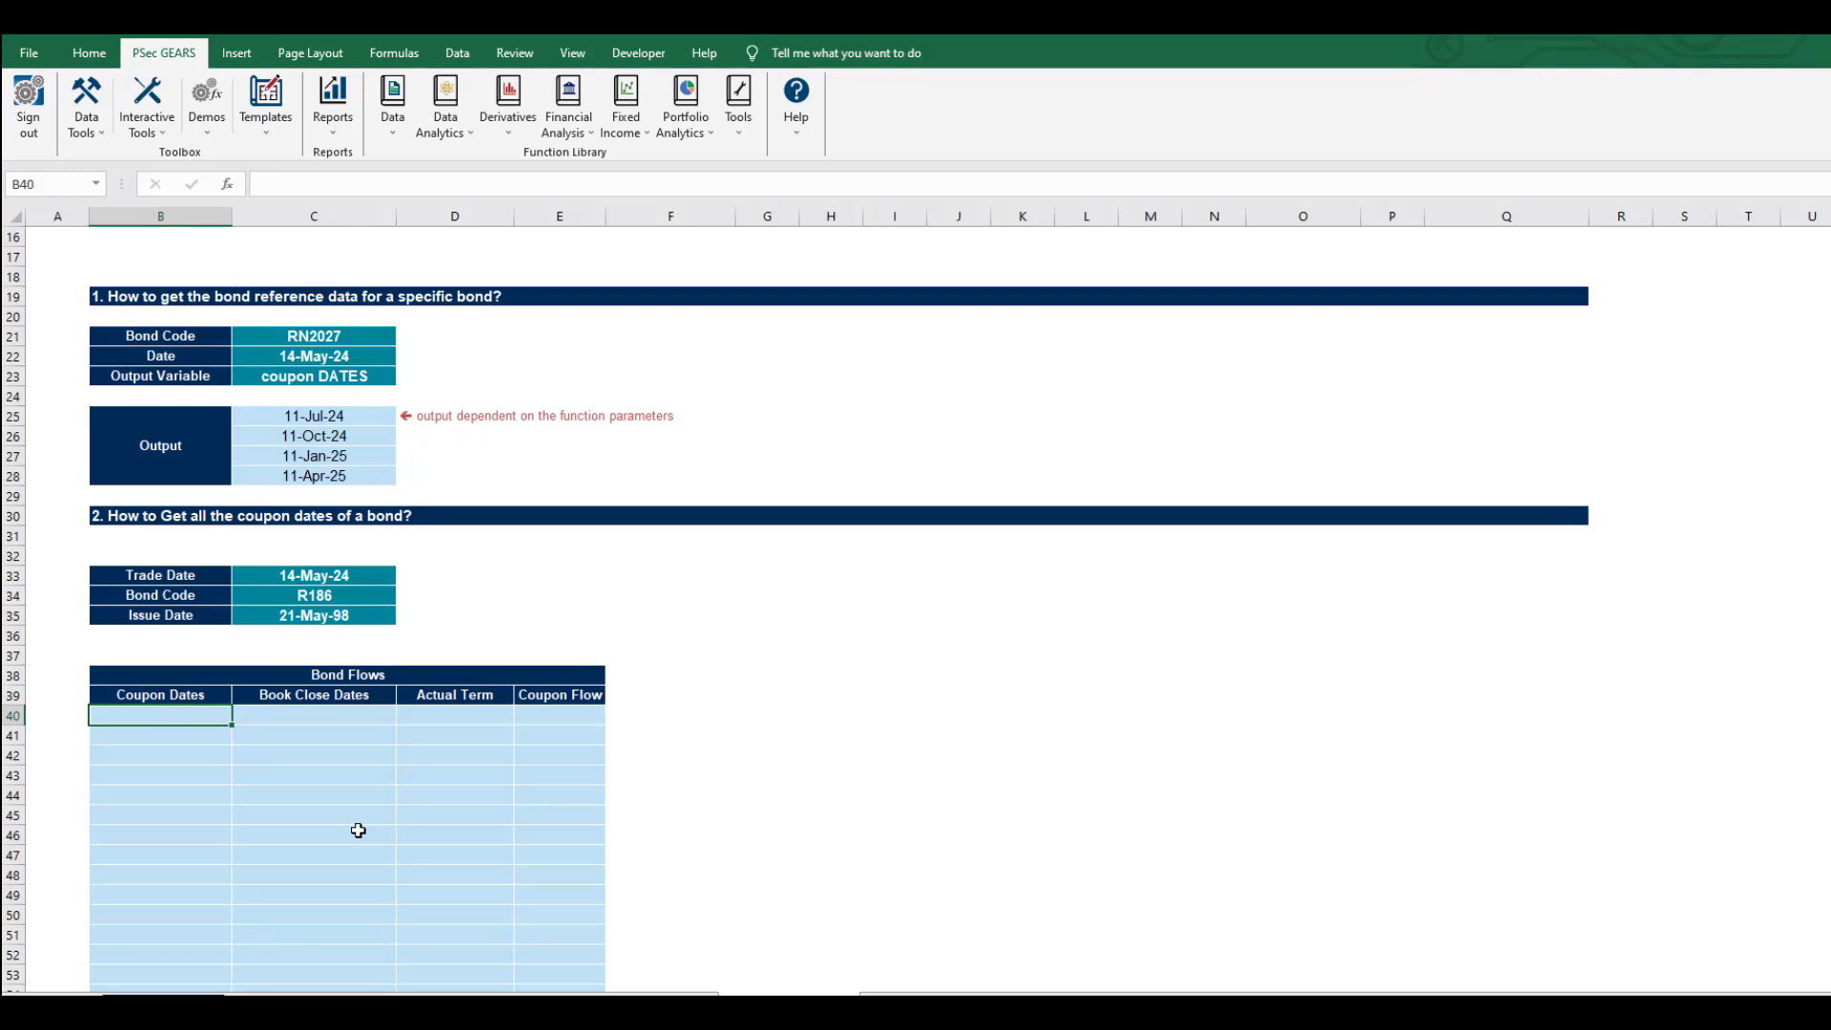
{"action": "type", "text": "=P"}
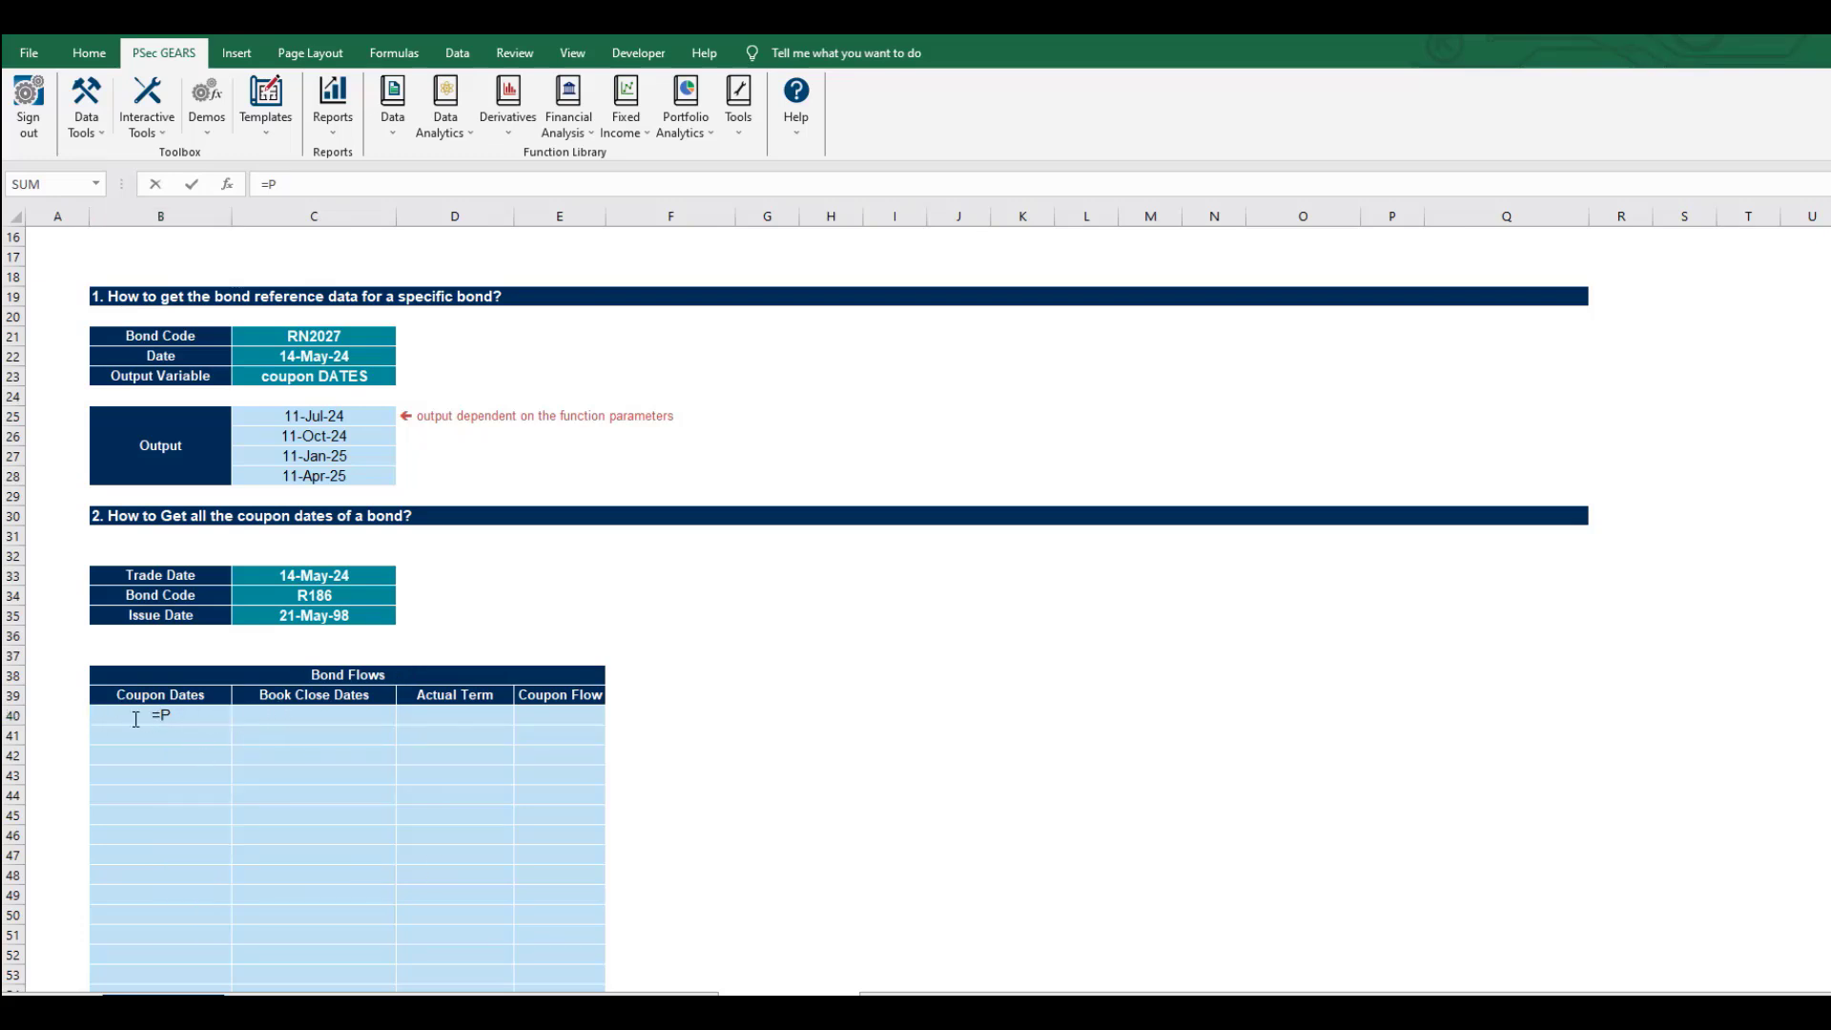
{"action": "left_click", "coordinate": [164, 713]}
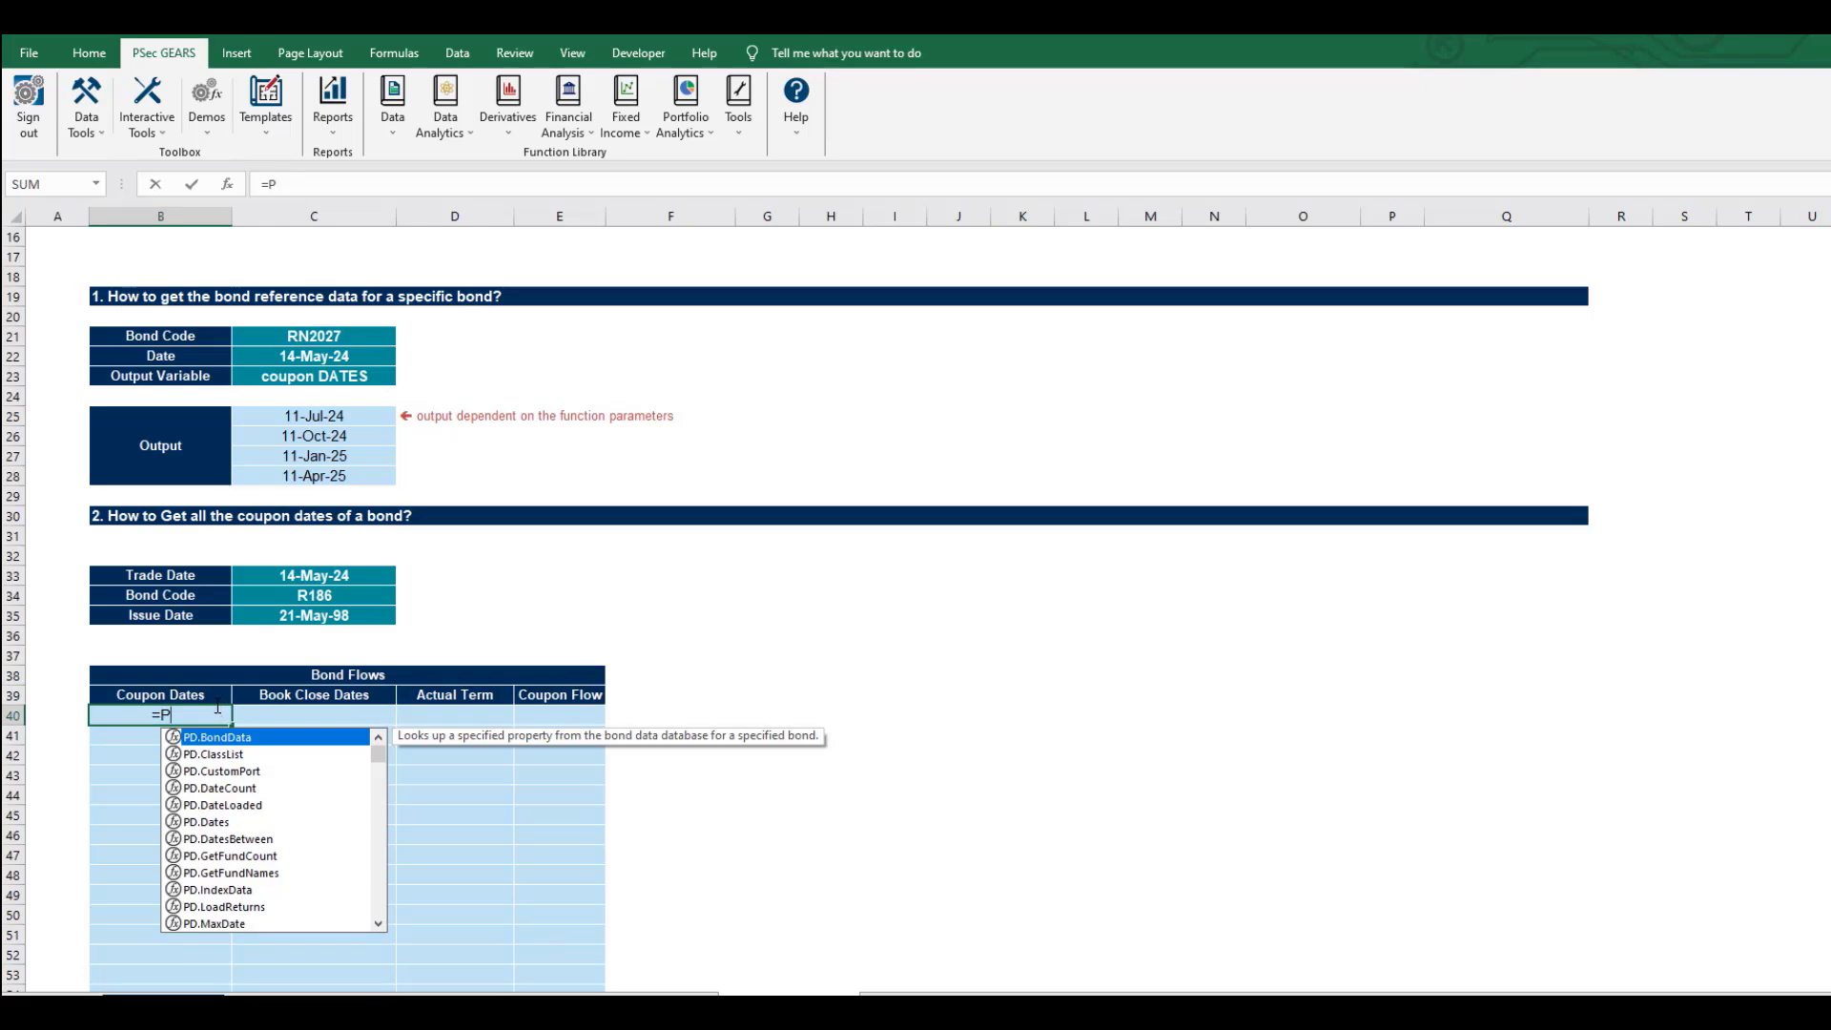
{"action": "type", "text": "F.C"}
{"action": "key", "text": "Tab"}
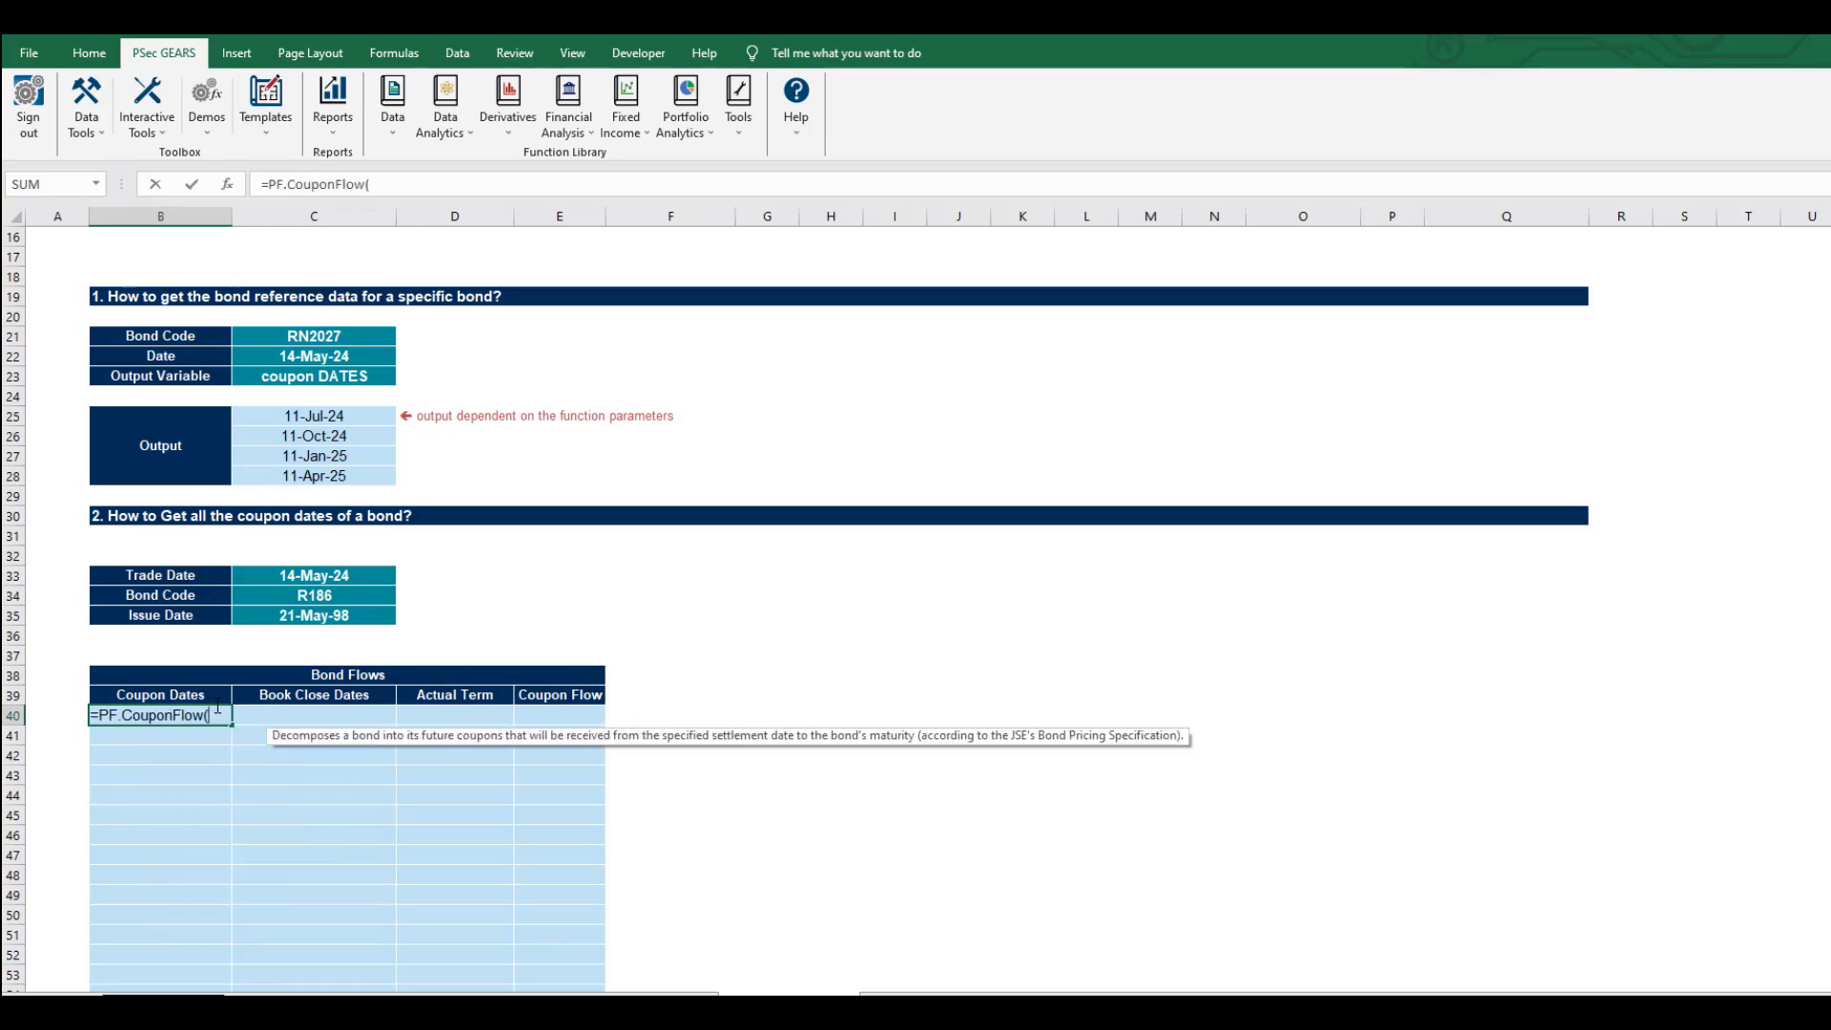
{"action": "key", "text": "Up"}
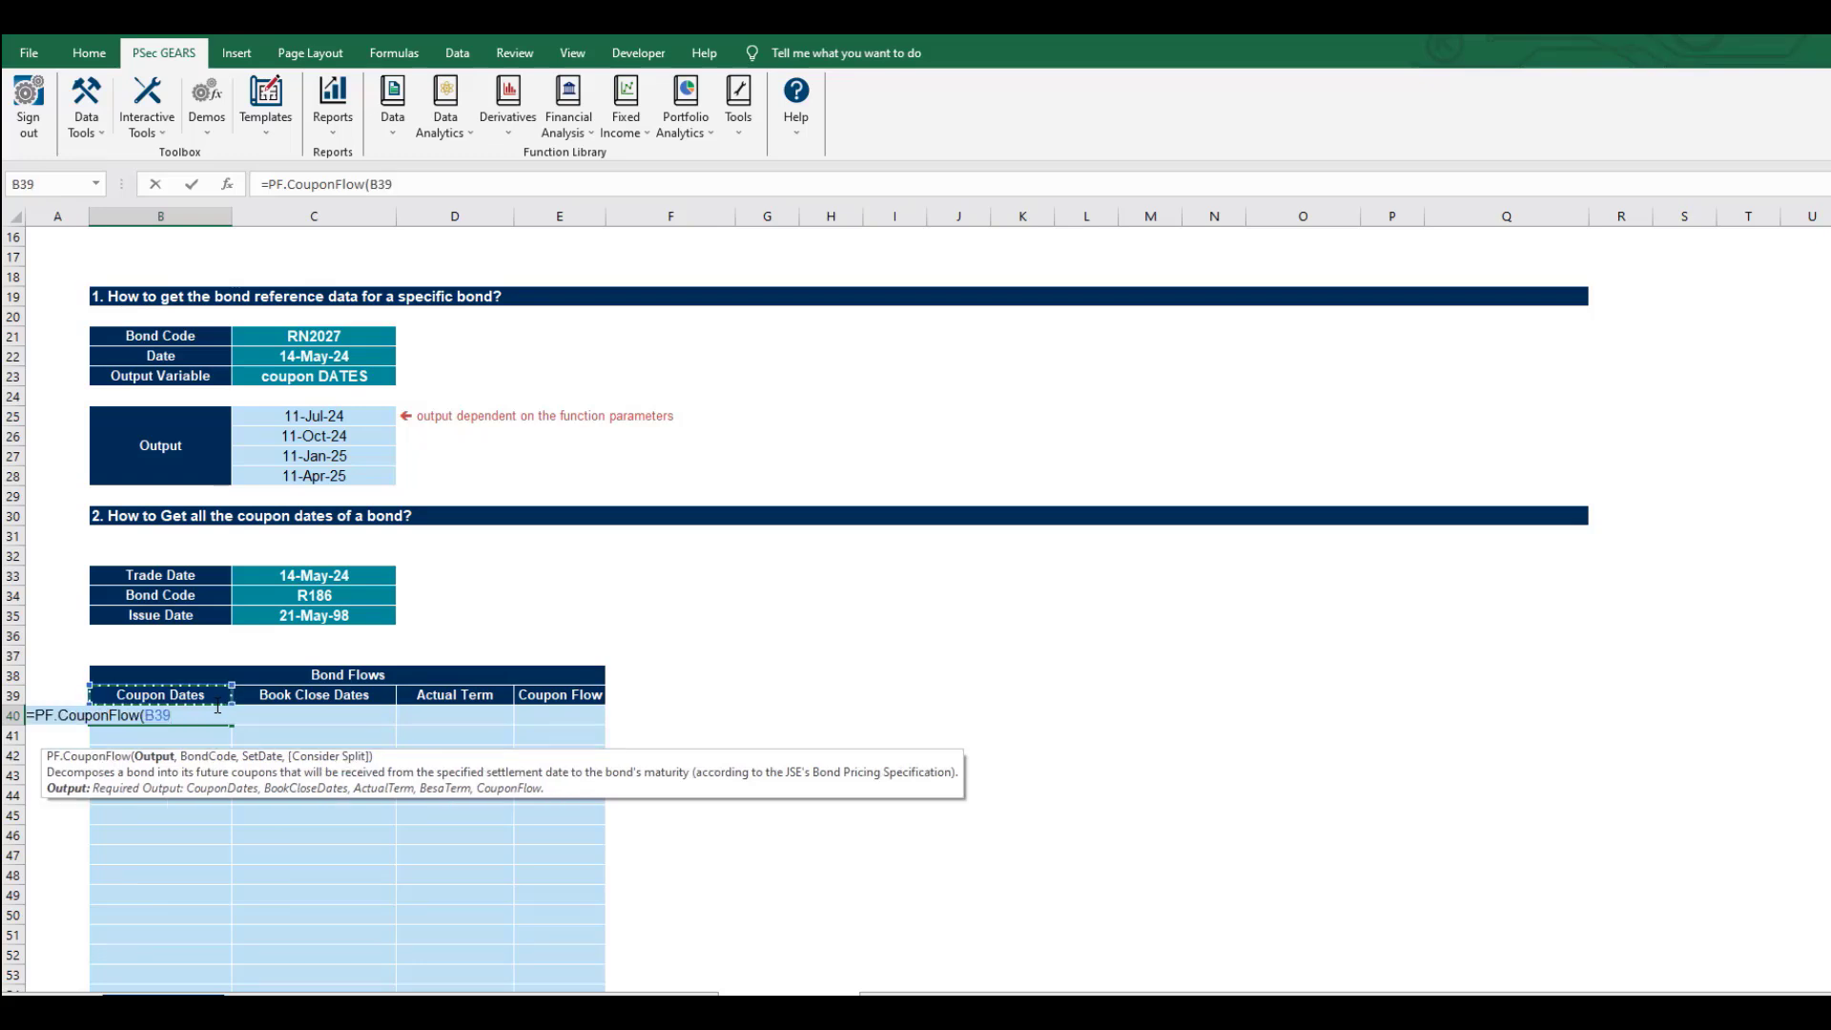
{"action": "type", "text": ","}
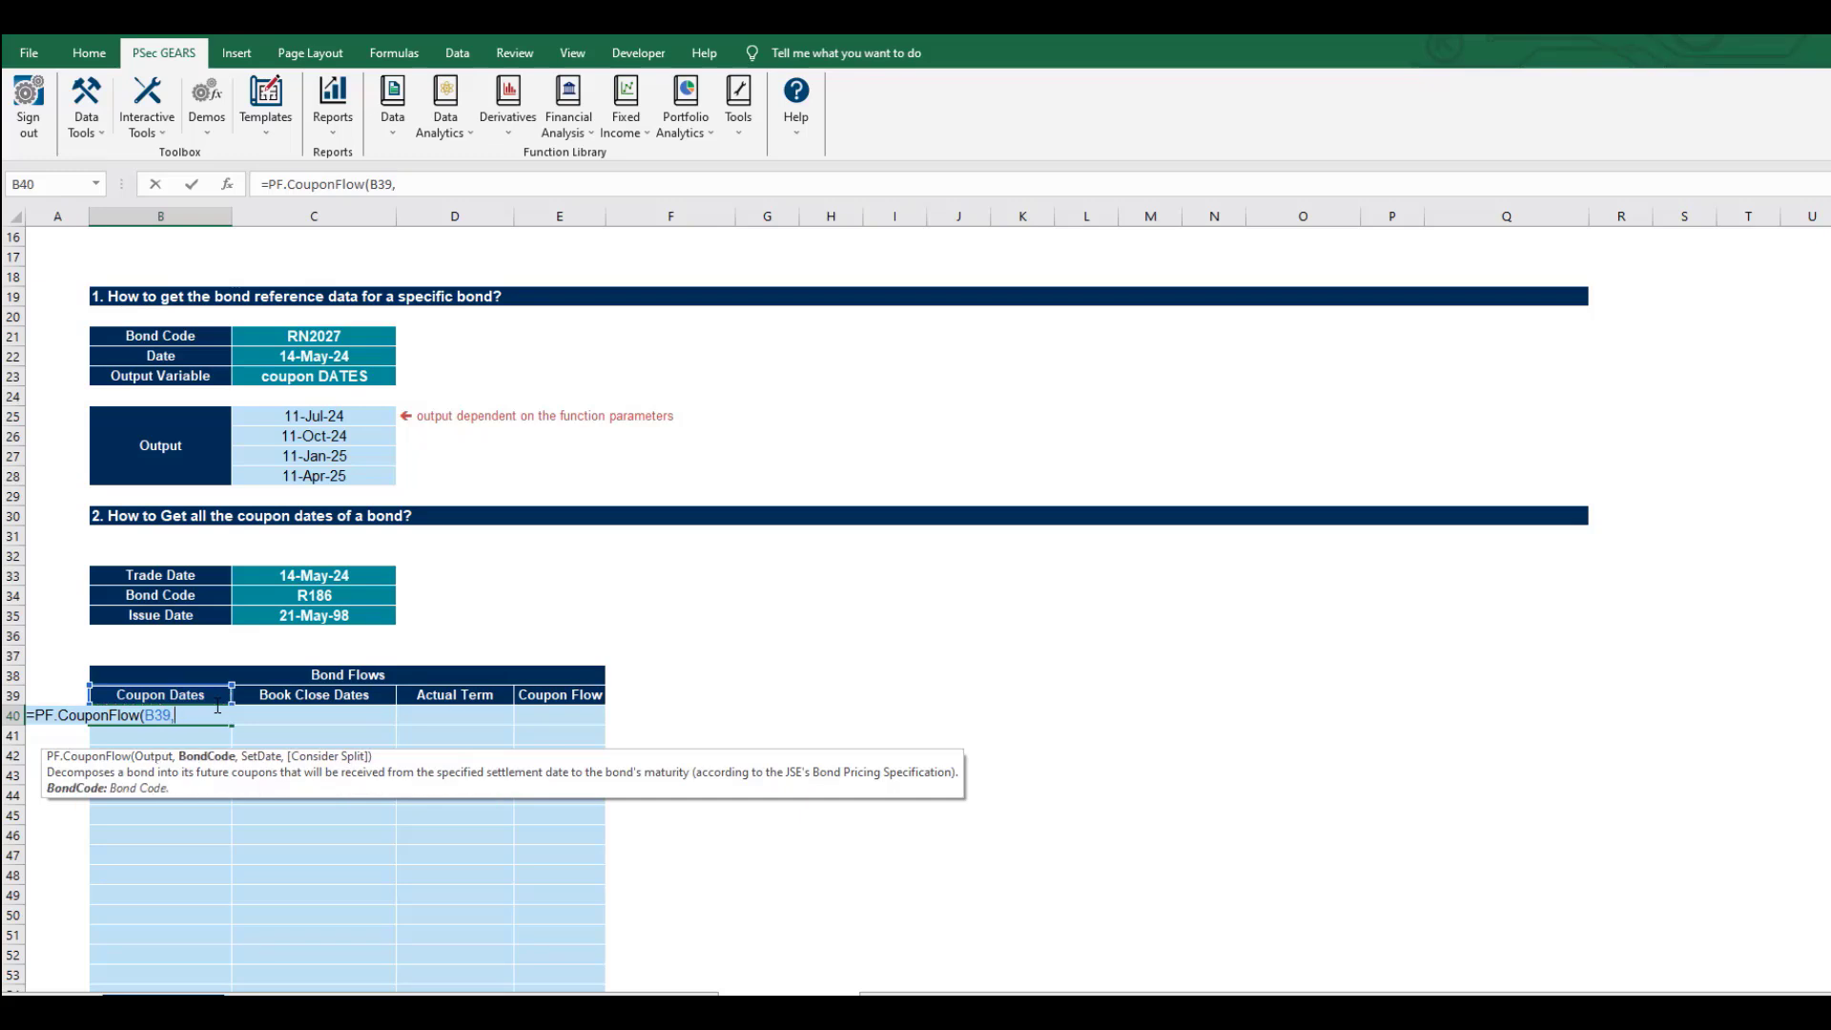
{"action": "left_click", "coordinate": [300, 599]}
{"action": "key", "text": "F4"}
Complete the formula with settlement date $C$35 and fill B40 across to E40.
{"action": "type", "text": ","}
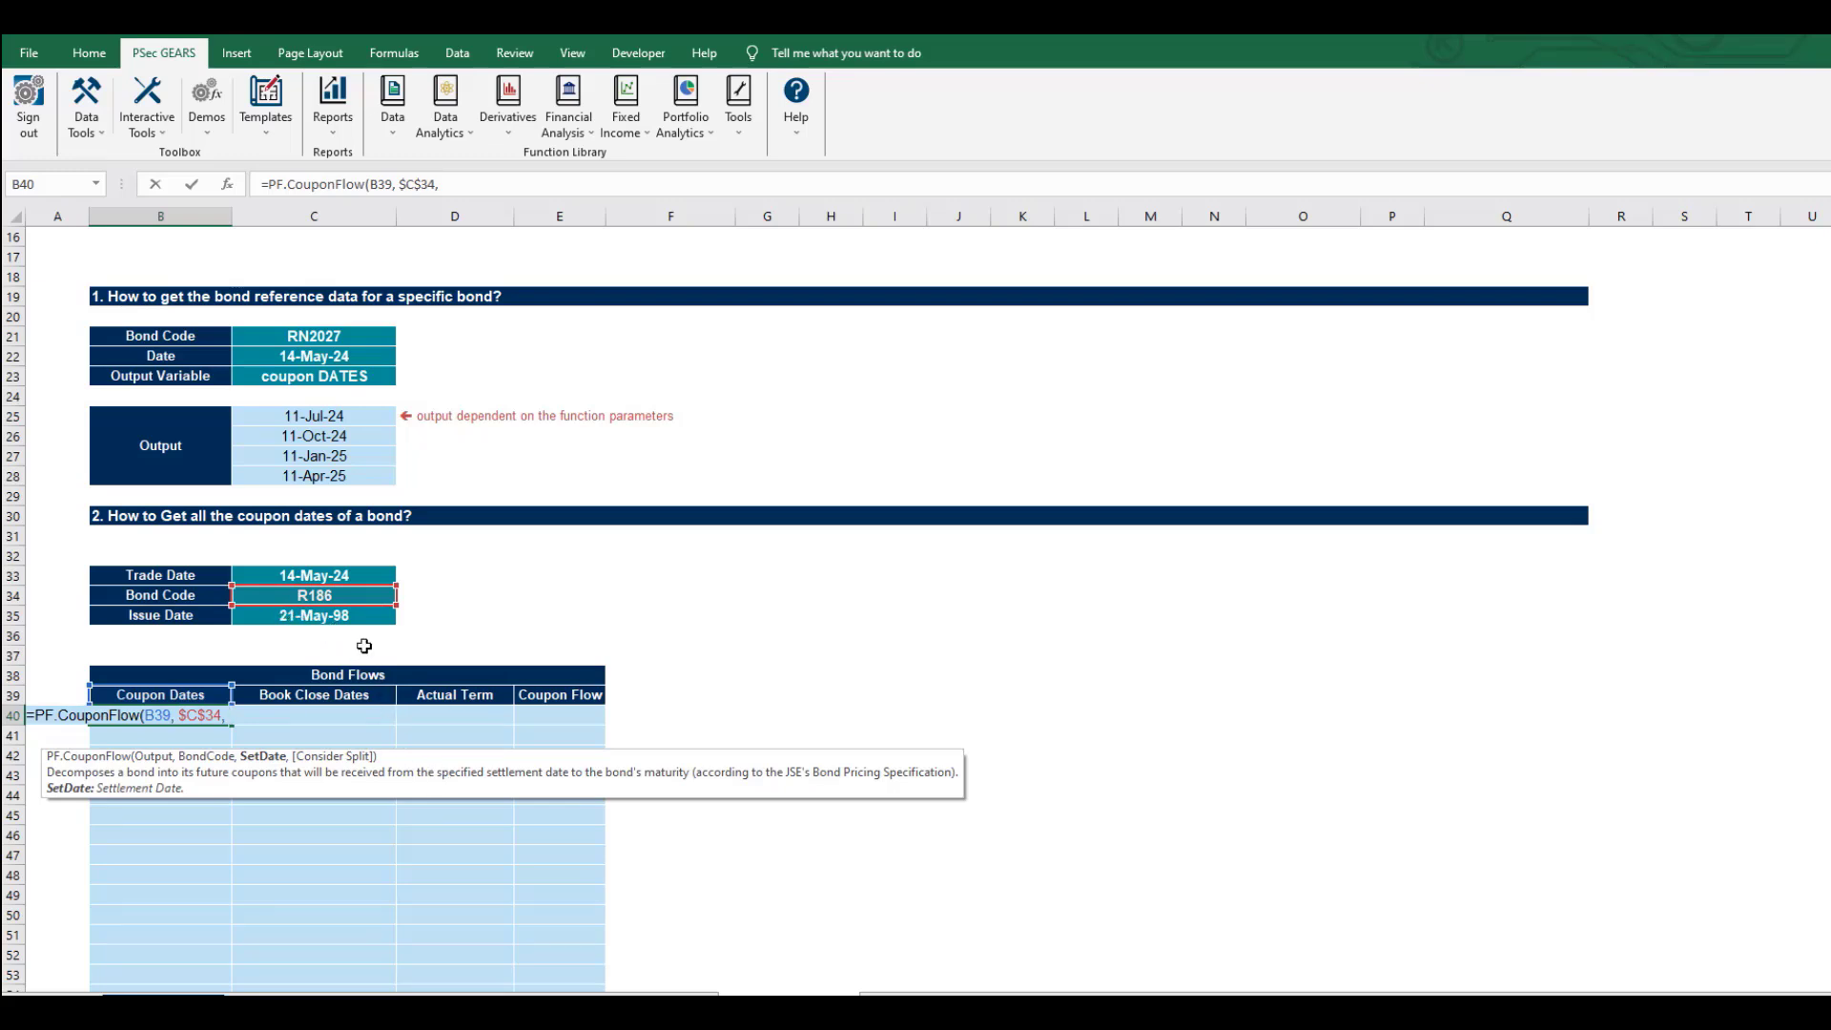
{"action": "left_click", "coordinate": [353, 613]}
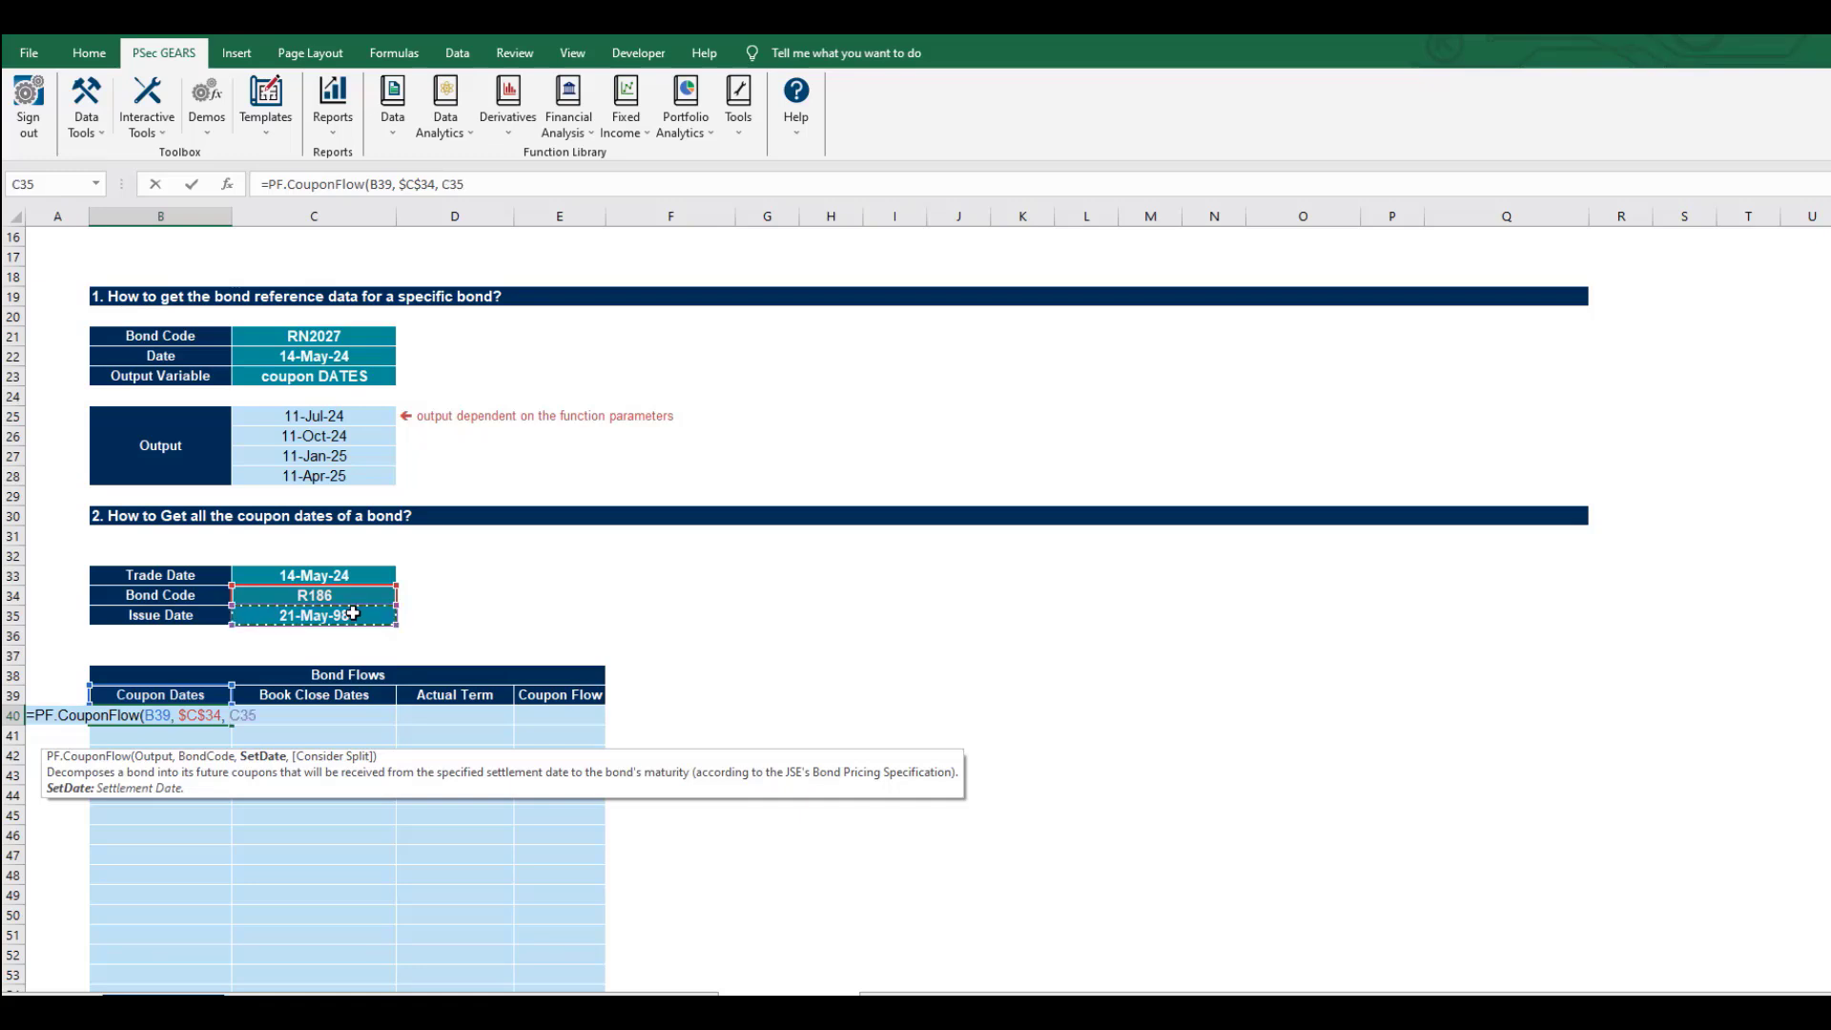
{"action": "key", "text": "F4"}
{"action": "type", "text": ")"}
{"action": "key", "text": "Return"}
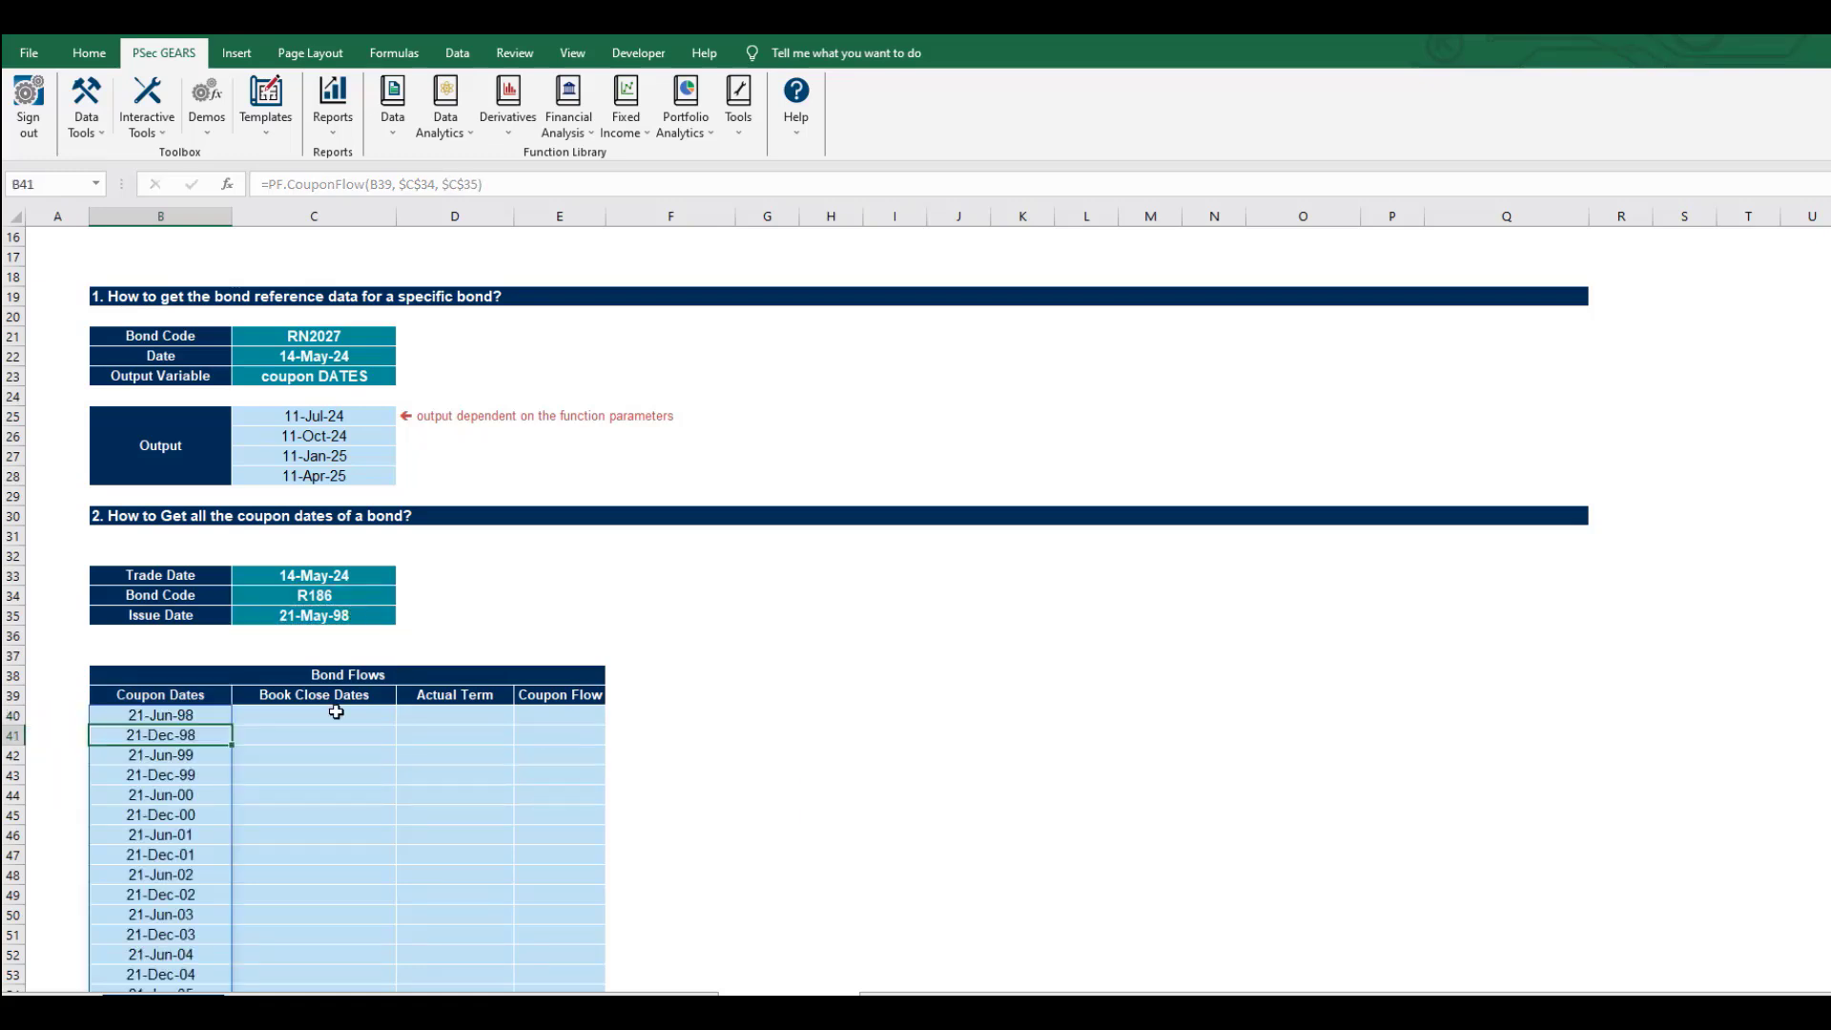
{"action": "left_click", "coordinate": [205, 717]}
{"action": "left_click_drag", "start_coordinate": [233, 726], "coordinate": [572, 720]}
{"action": "left_click", "coordinate": [313, 754]}
{"action": "left_click", "coordinate": [477, 714]}
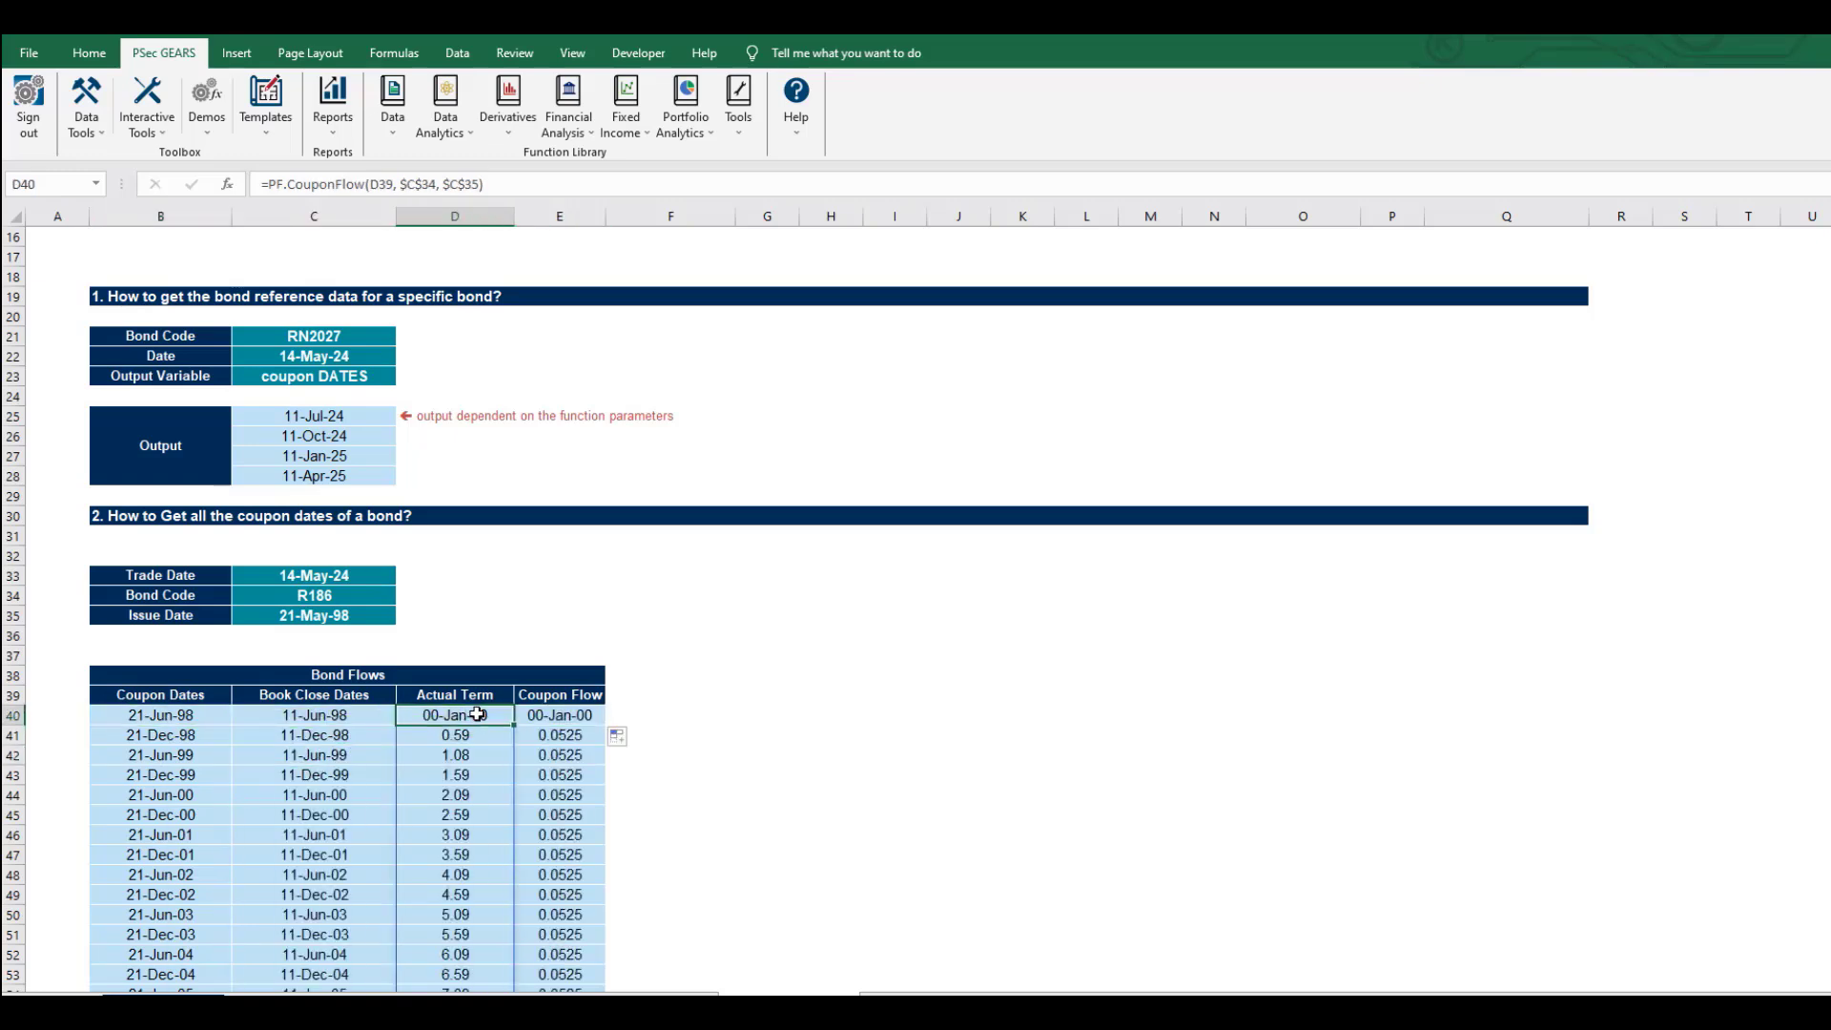
{"action": "key", "text": "ctrl+shift+1"}
{"action": "left_click", "coordinate": [577, 715]}
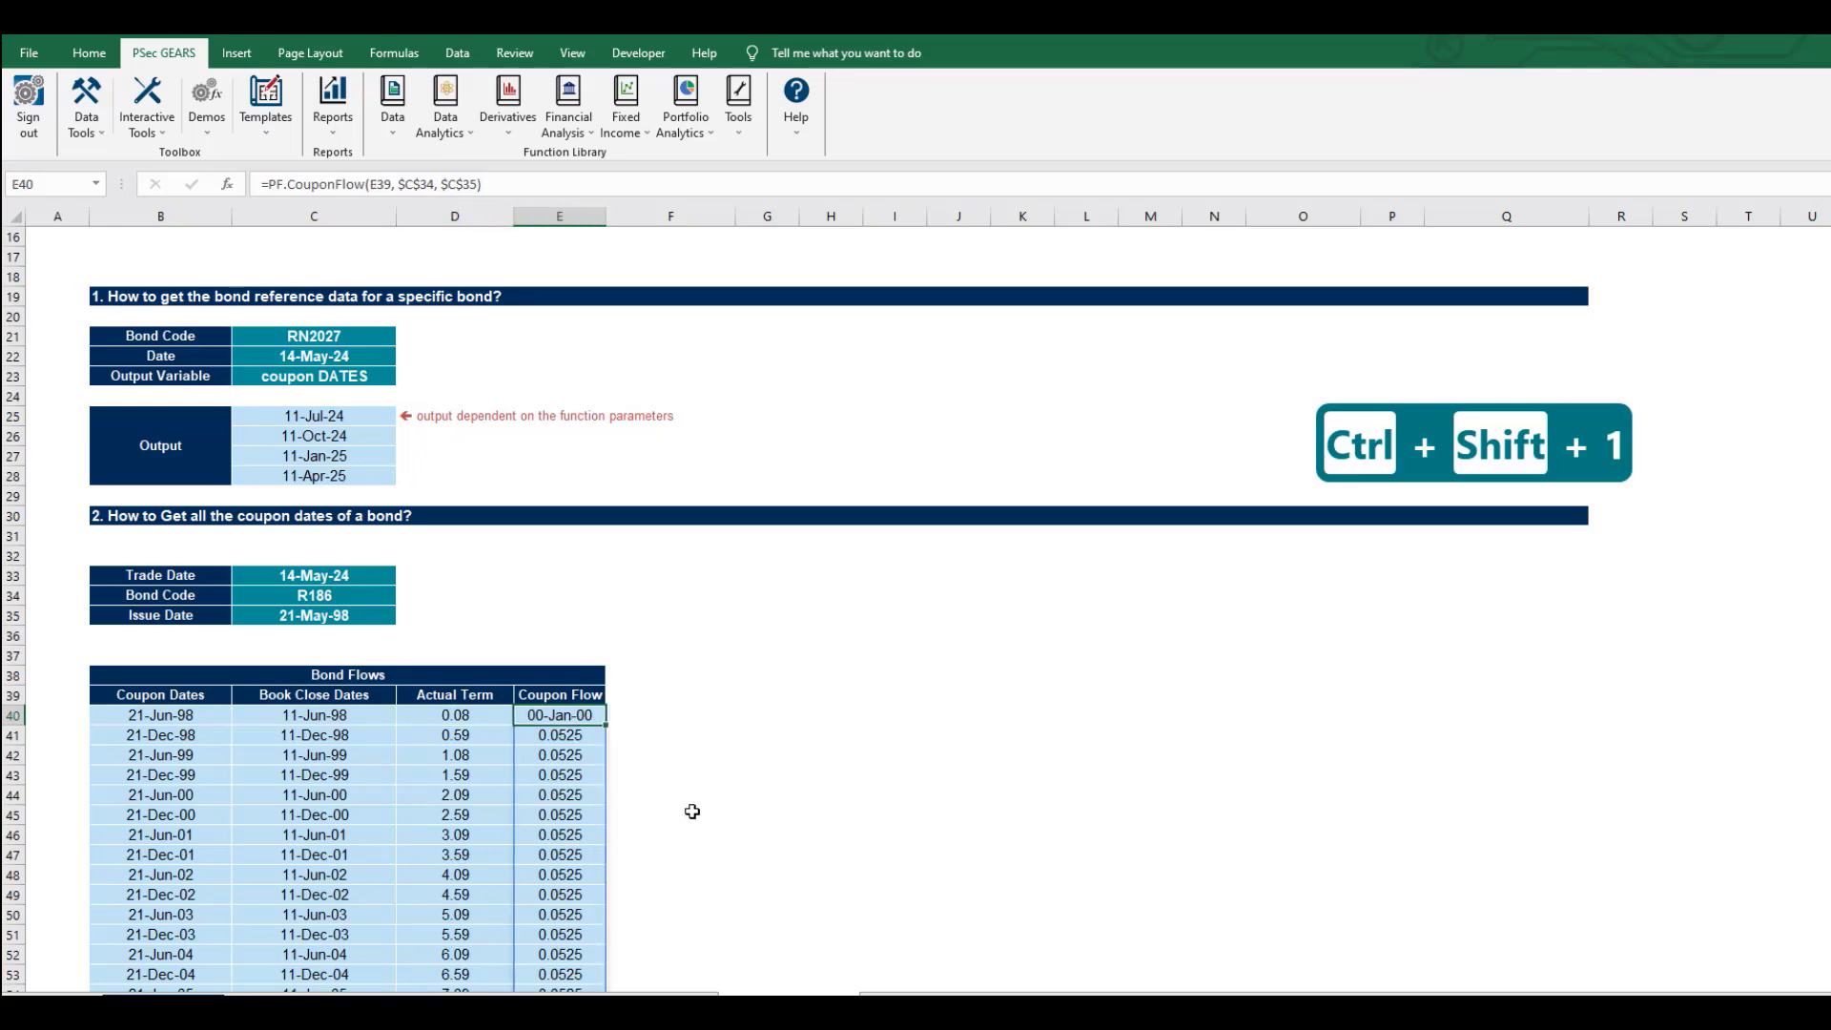
{"action": "key", "text": "ctrl+shift+1"}
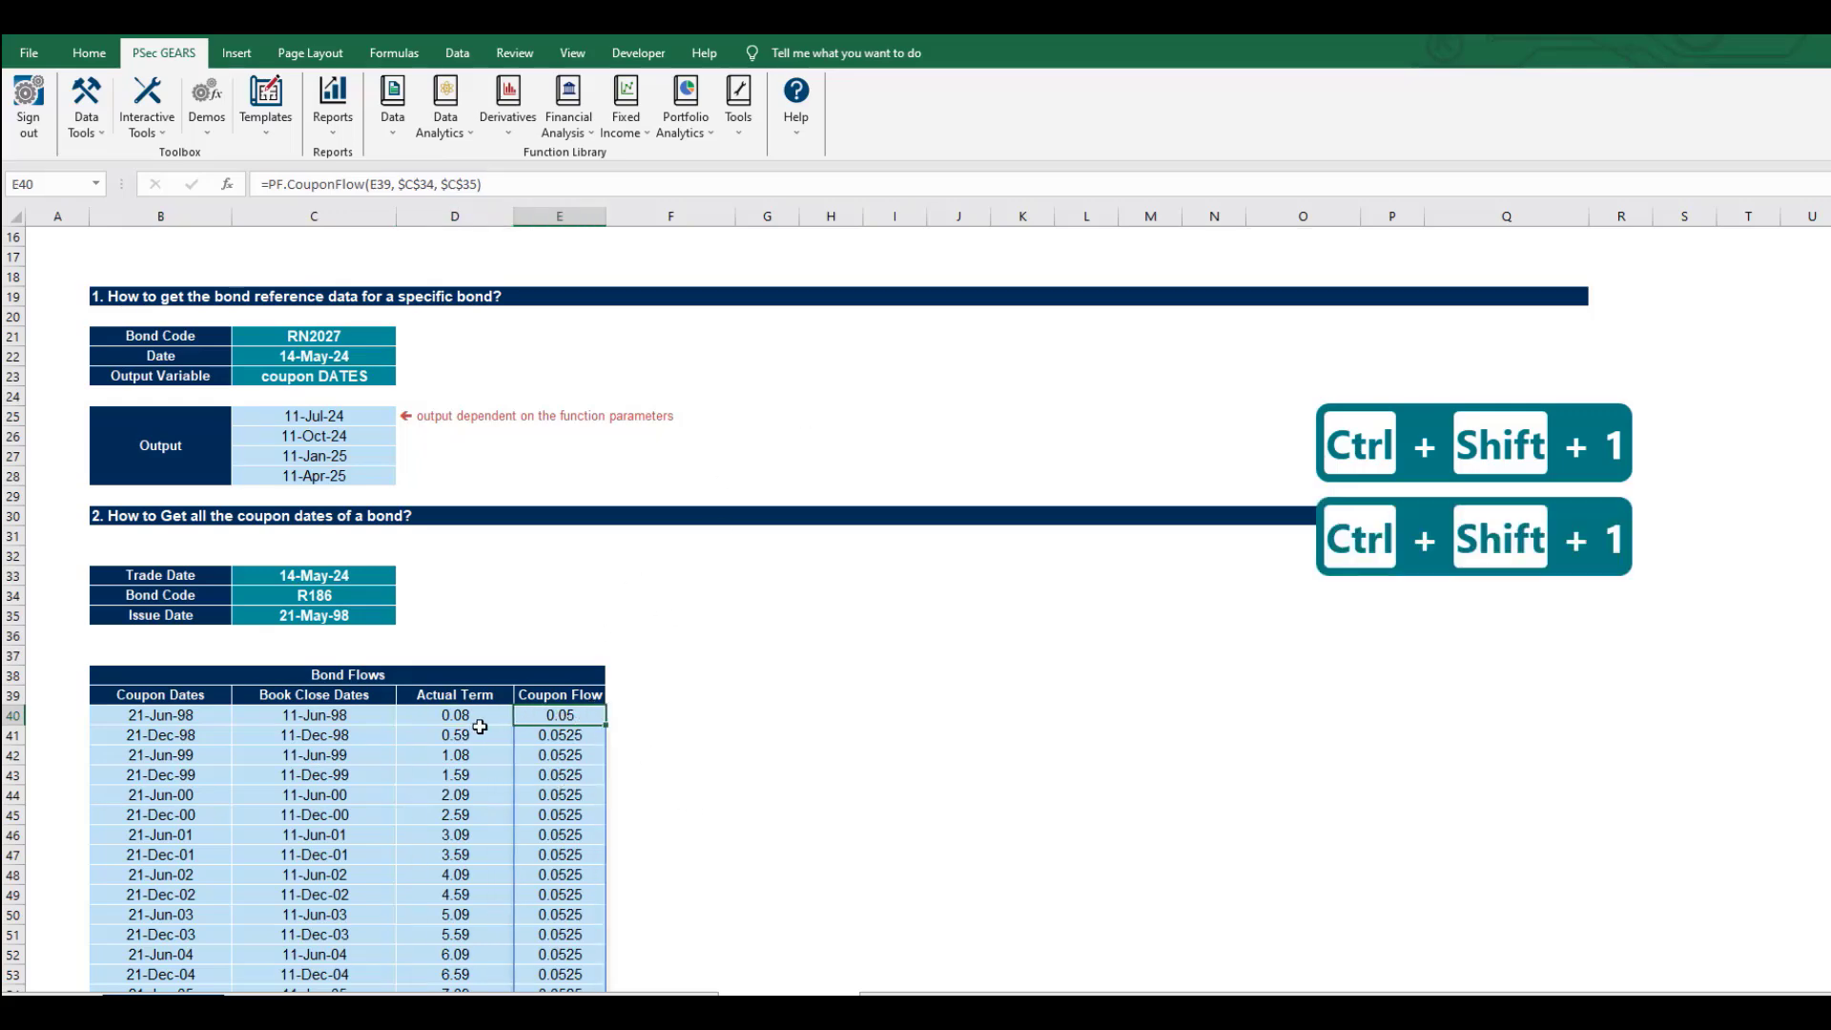
{"action": "left_click", "coordinate": [145, 718]}
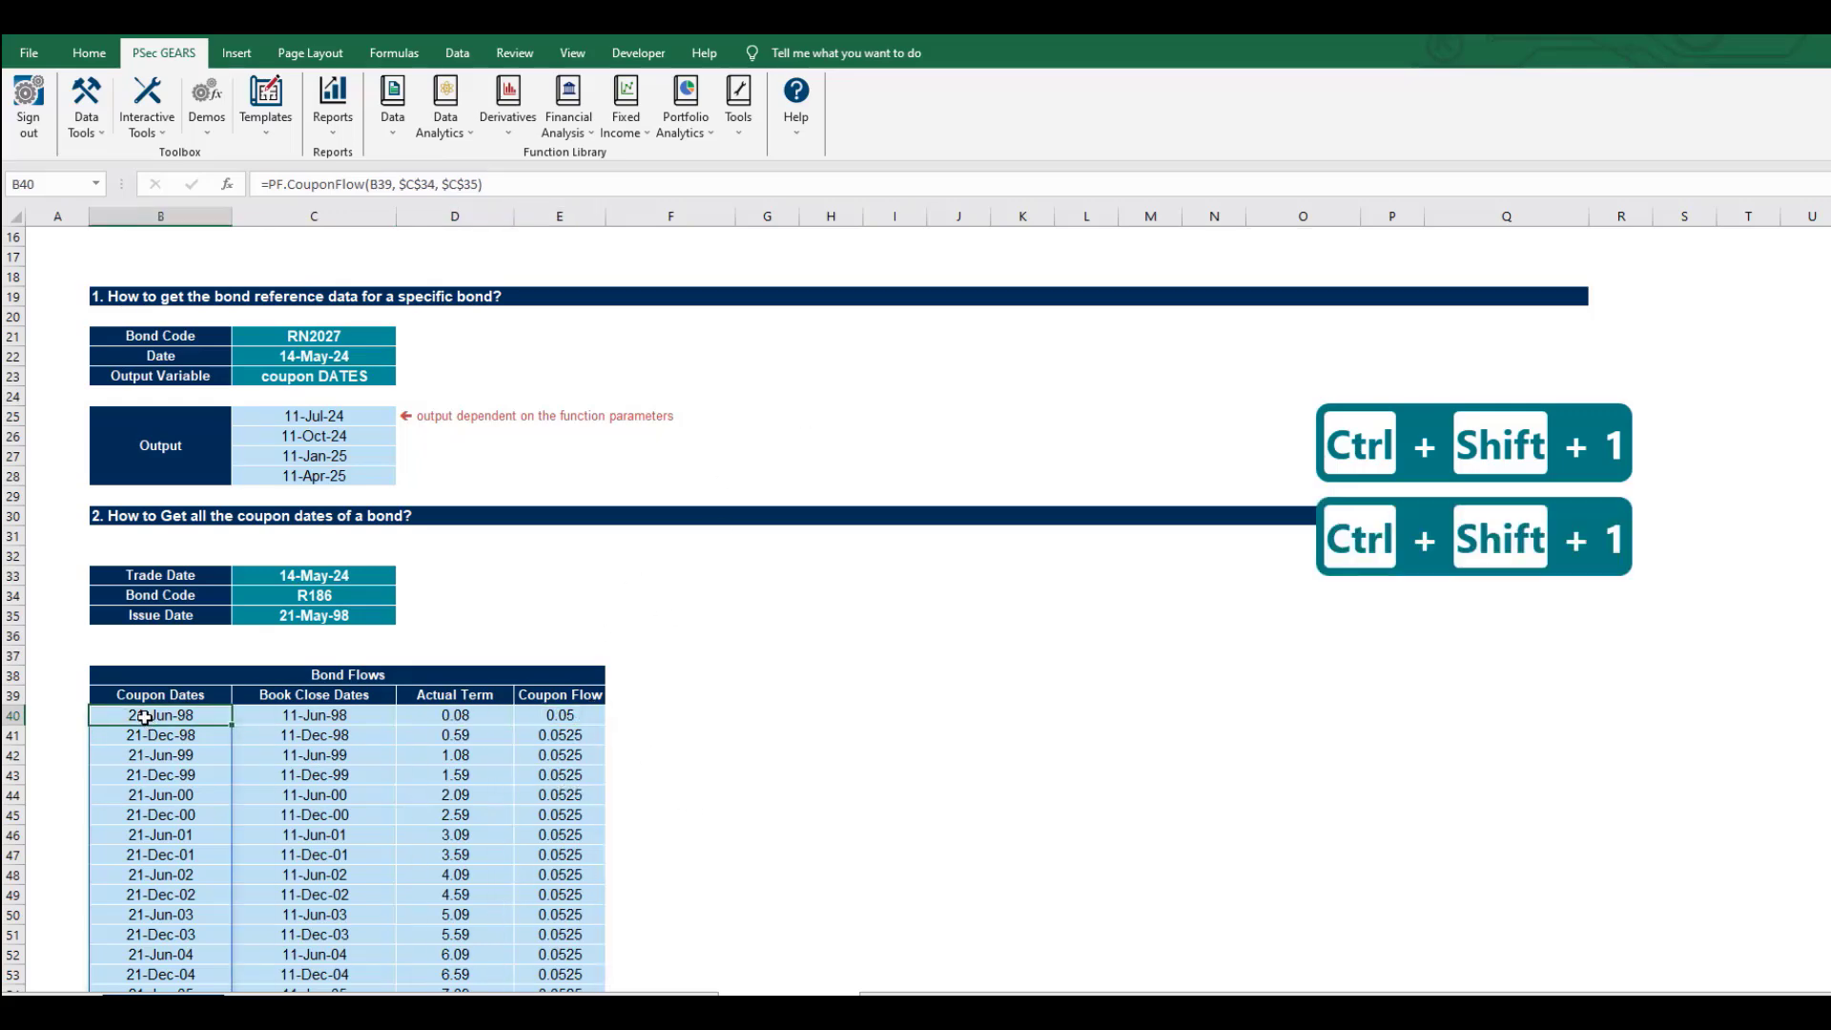
{"action": "key", "text": "ctrl+Down"}
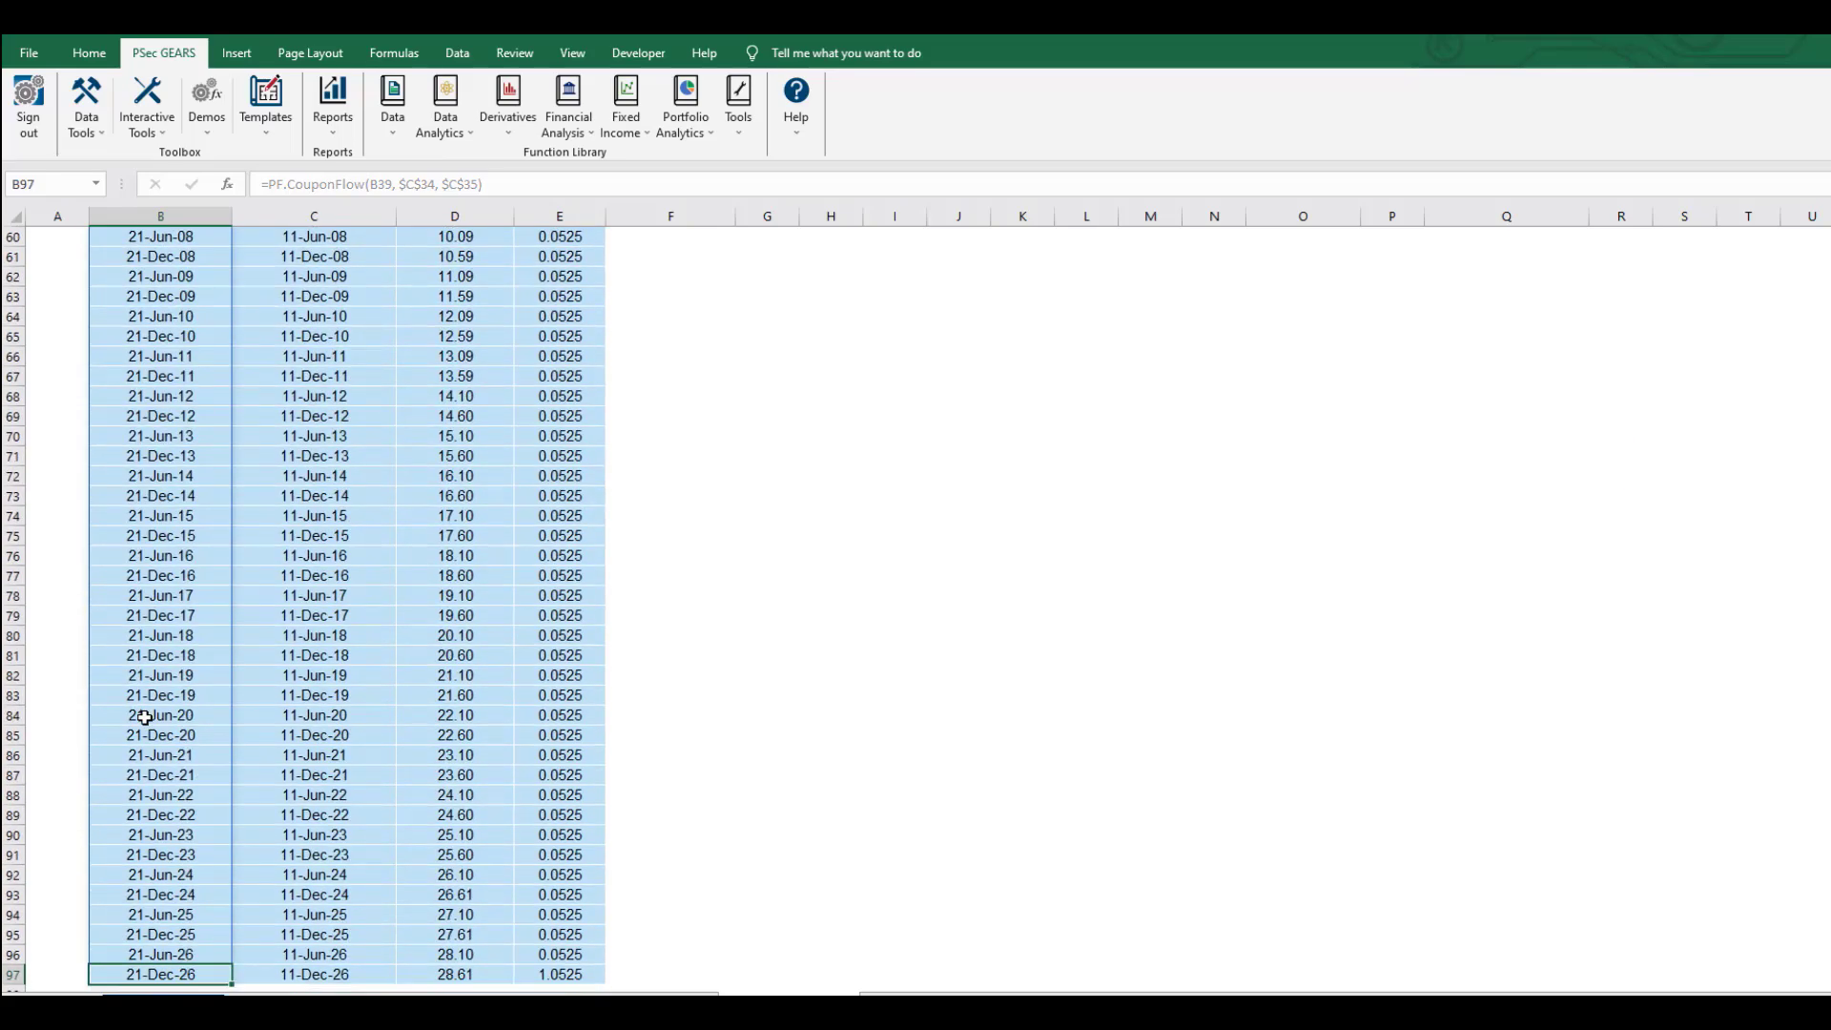
{"action": "key", "text": "ctrl+Up"}
{"action": "key", "text": "Right"}
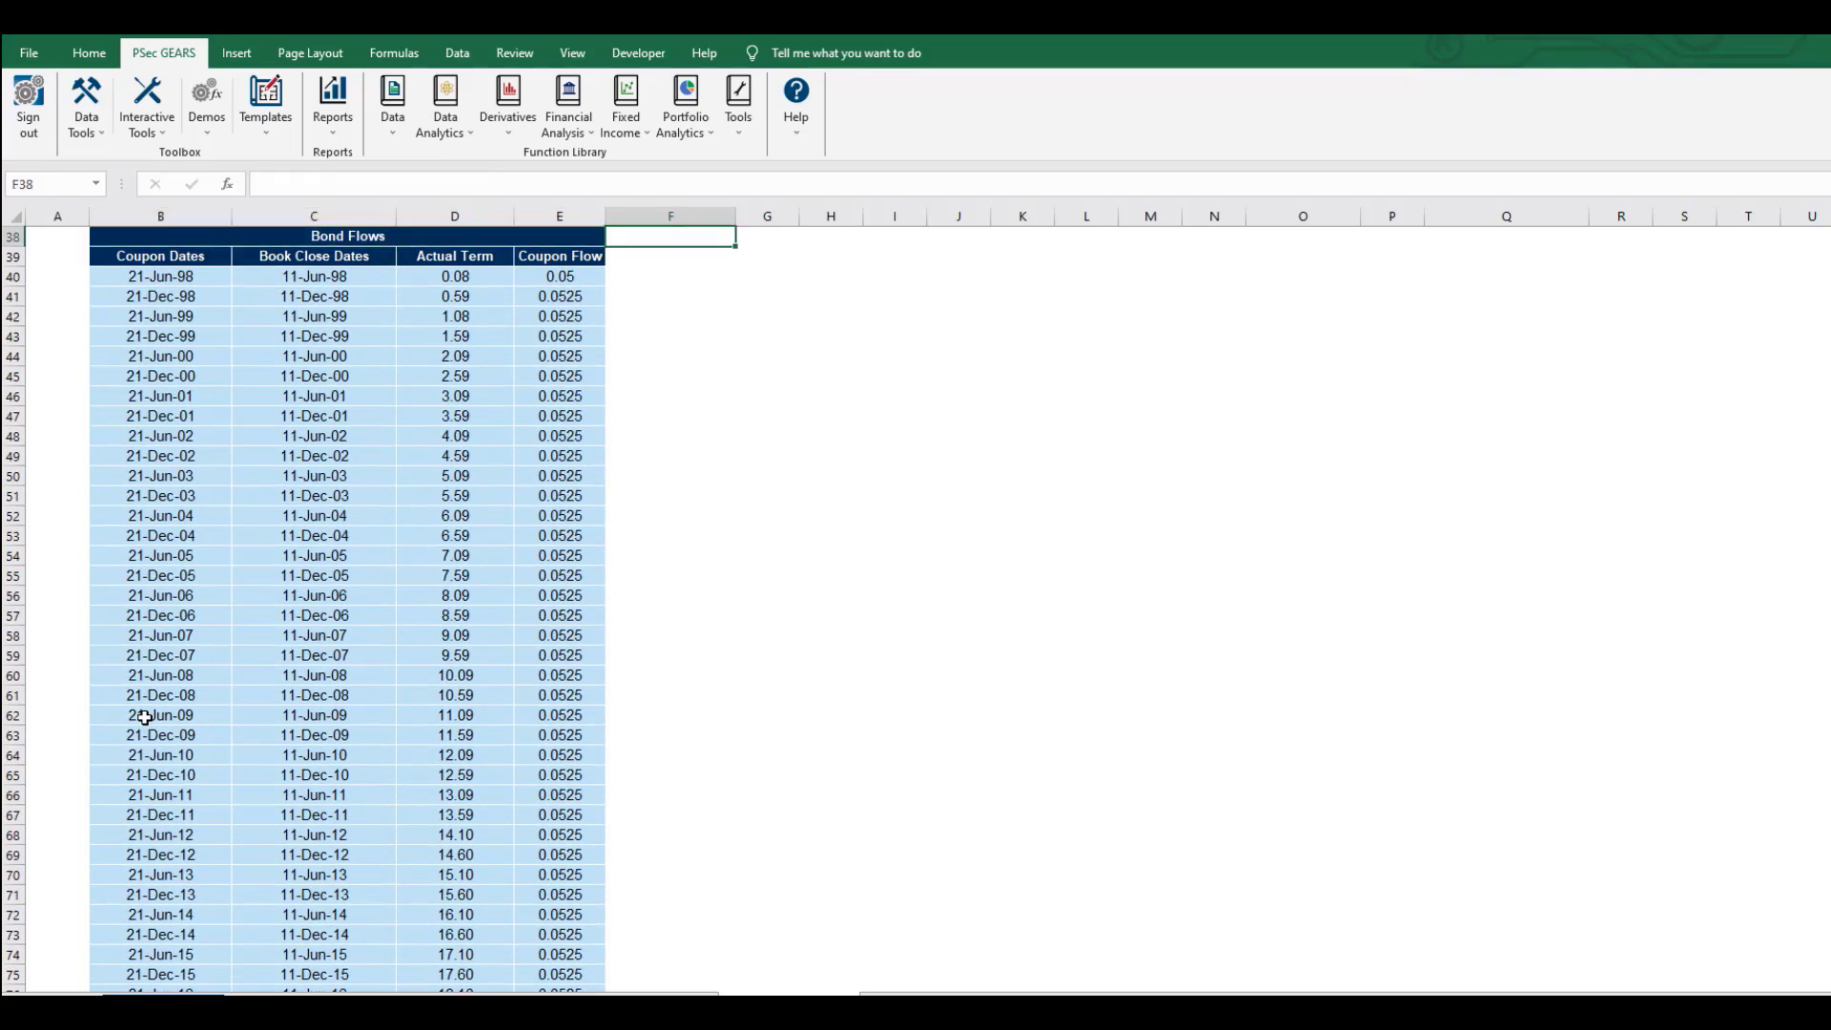
{"action": "key", "text": "Down"}
{"action": "key", "text": "Left"}
{"action": "key", "text": "Left"}
{"action": "key", "text": "Down"}
{"action": "key", "text": "Left"}
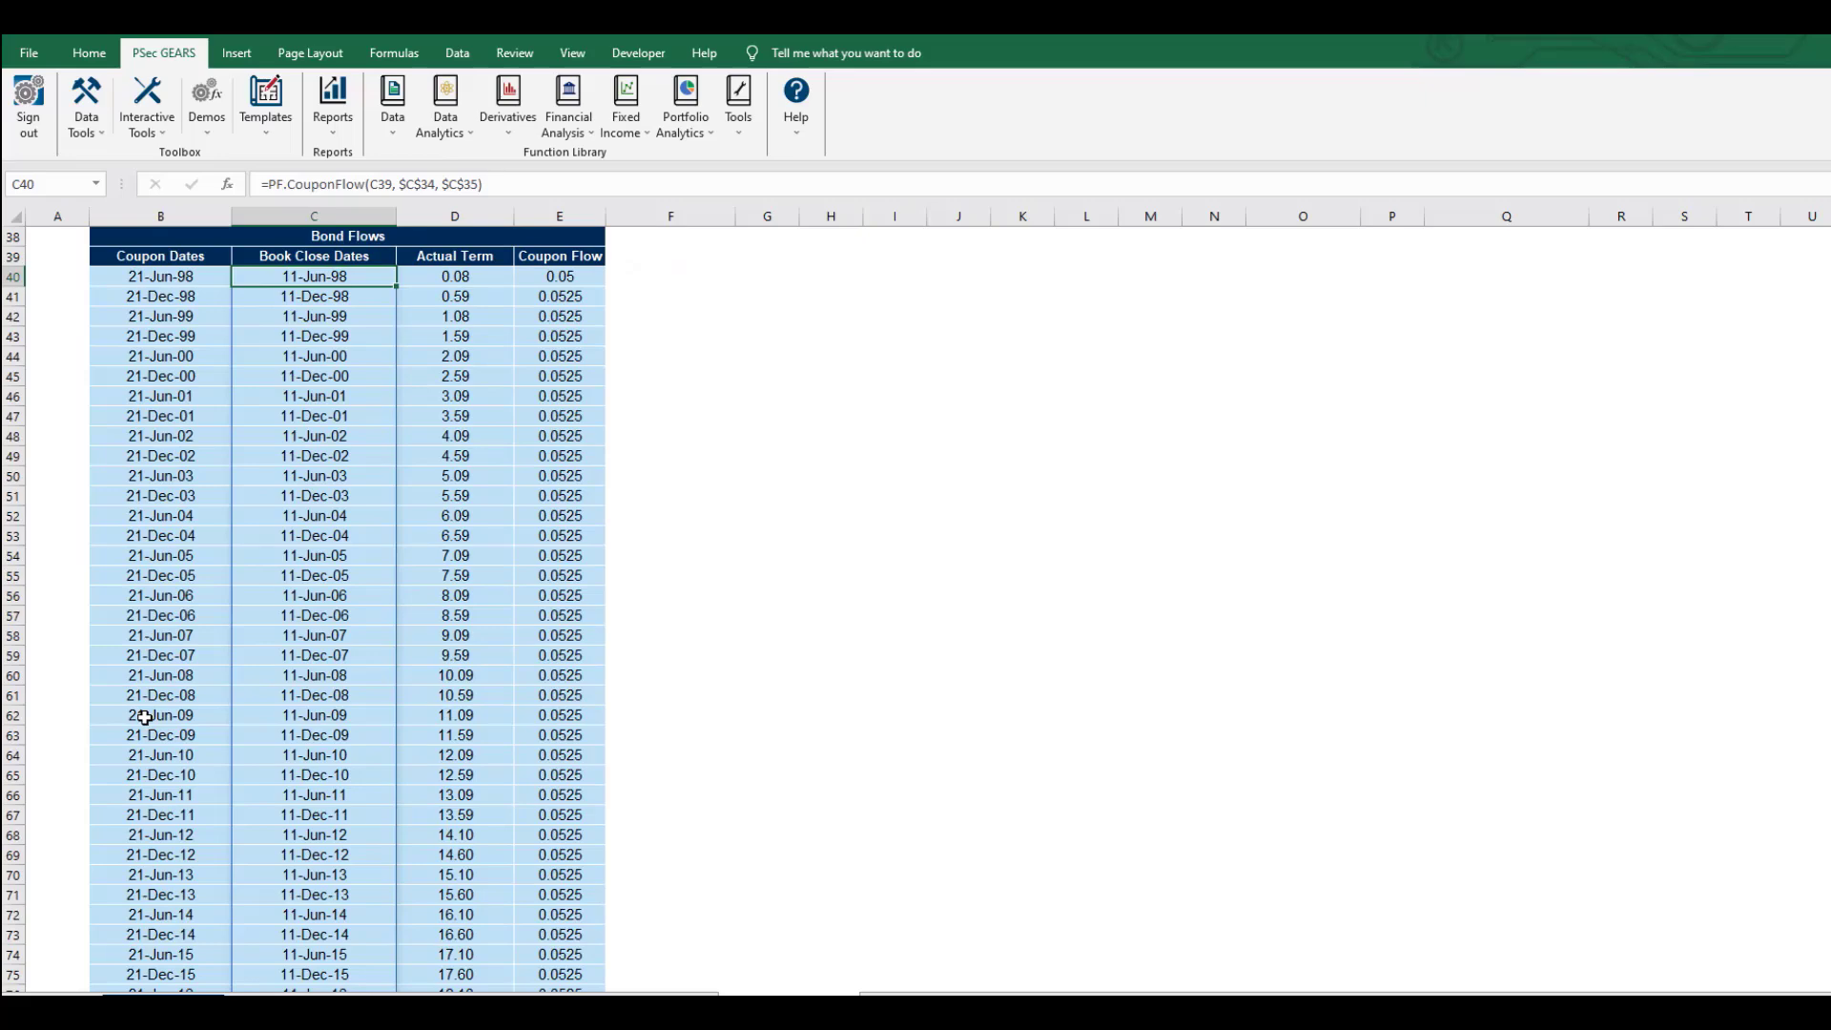
{"action": "key", "text": "Right"}
{"action": "key", "text": "ctrl+Down"}
{"action": "key", "text": "ctrl+Up"}
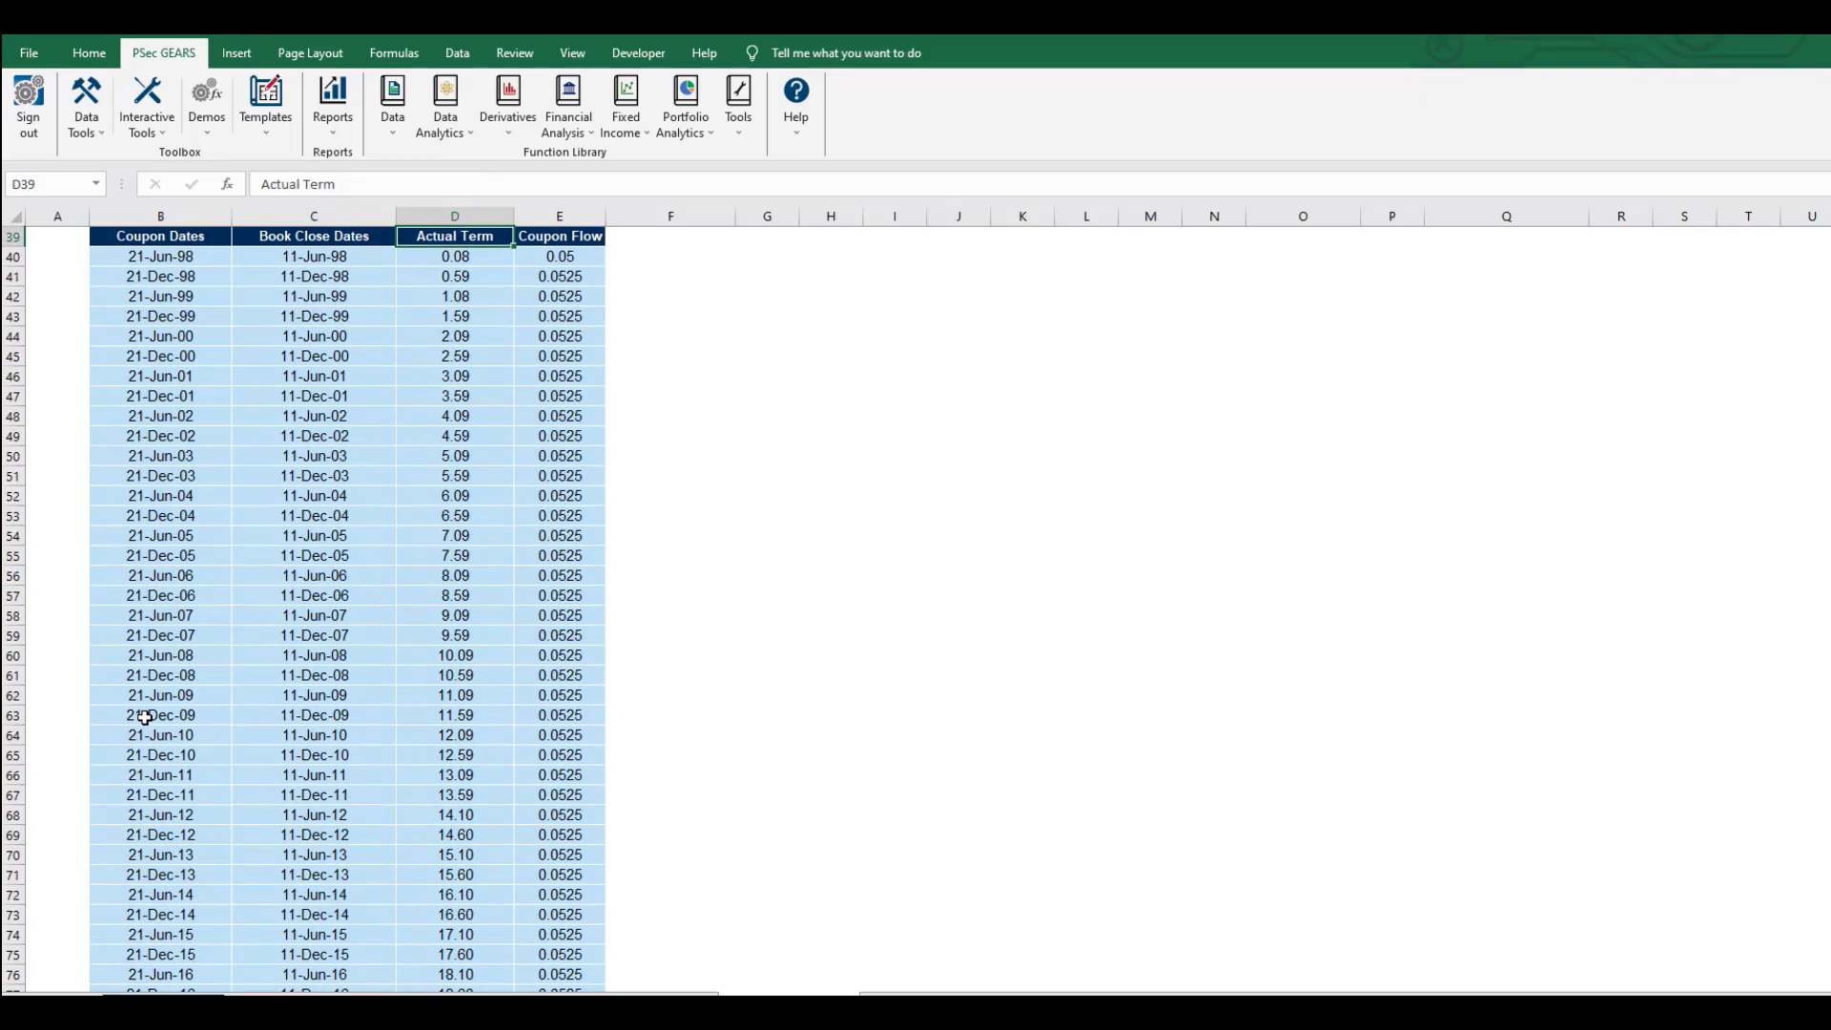
{"action": "key", "text": "Down"}
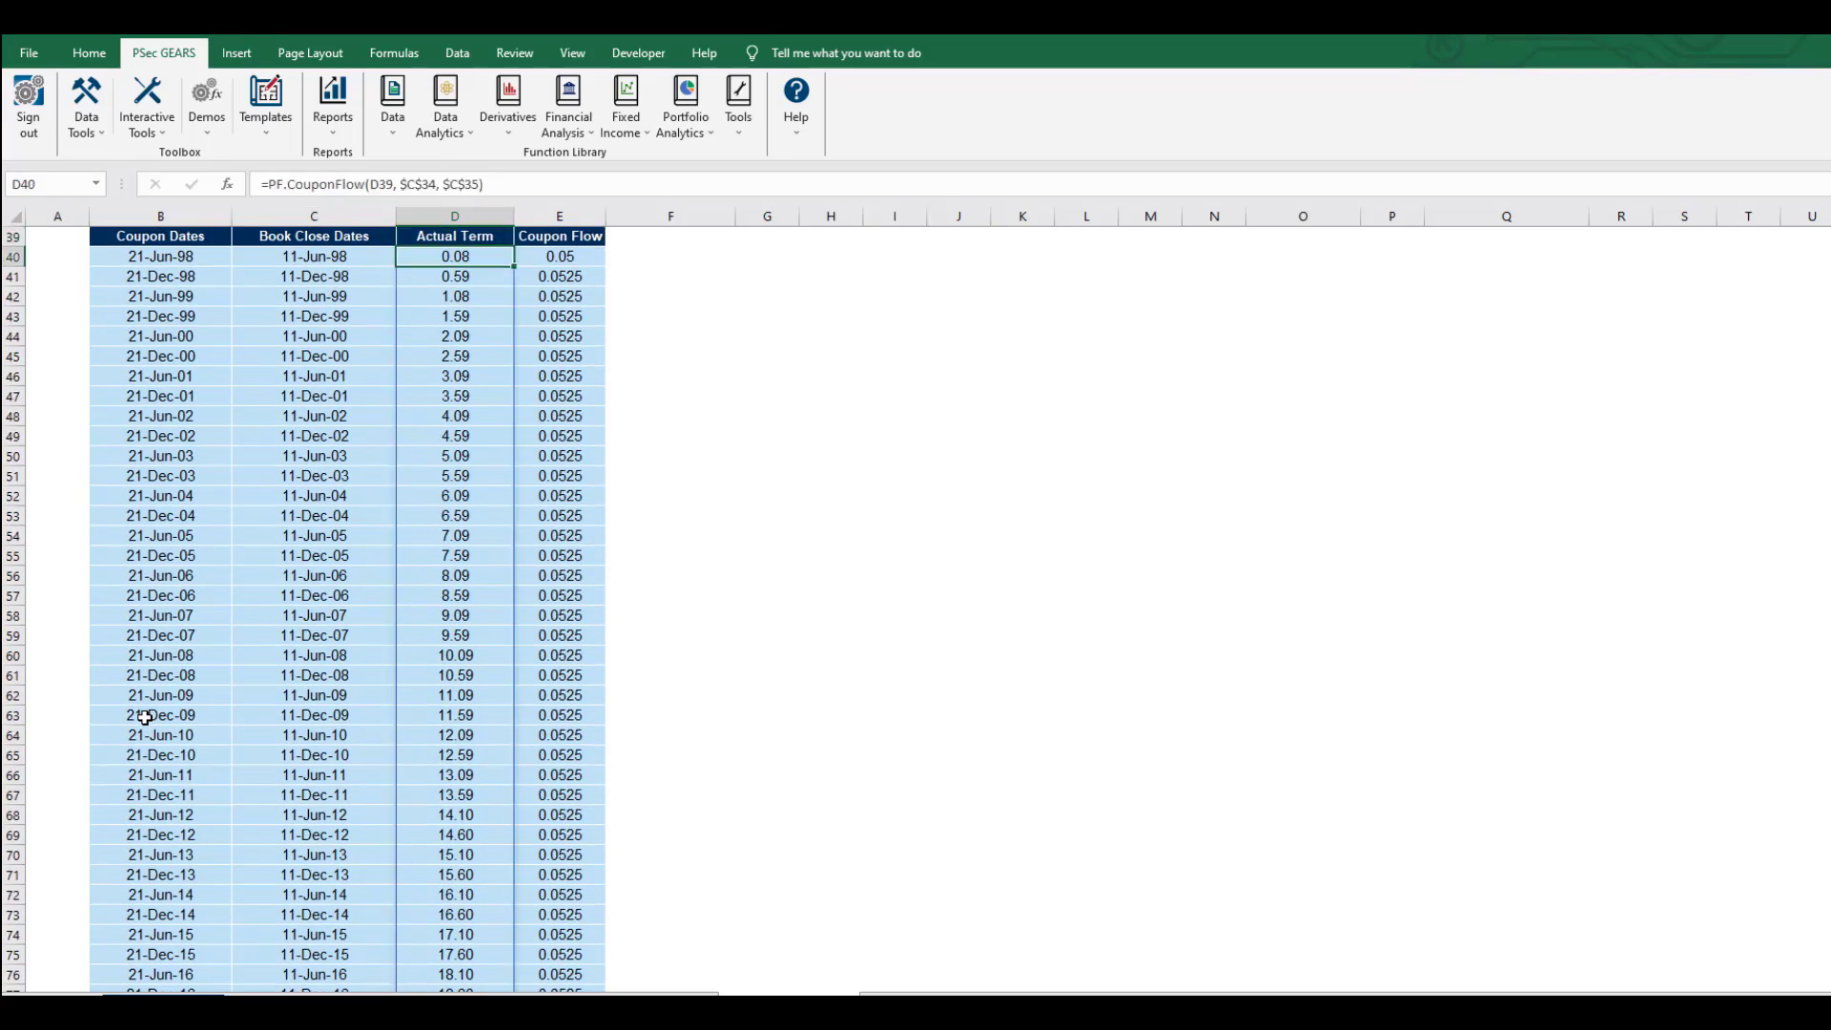
{"action": "scroll", "coordinate": [145, 717], "scroll_direction": "up", "scroll_amount": 4}
{"action": "left_click", "coordinate": [532, 491]}
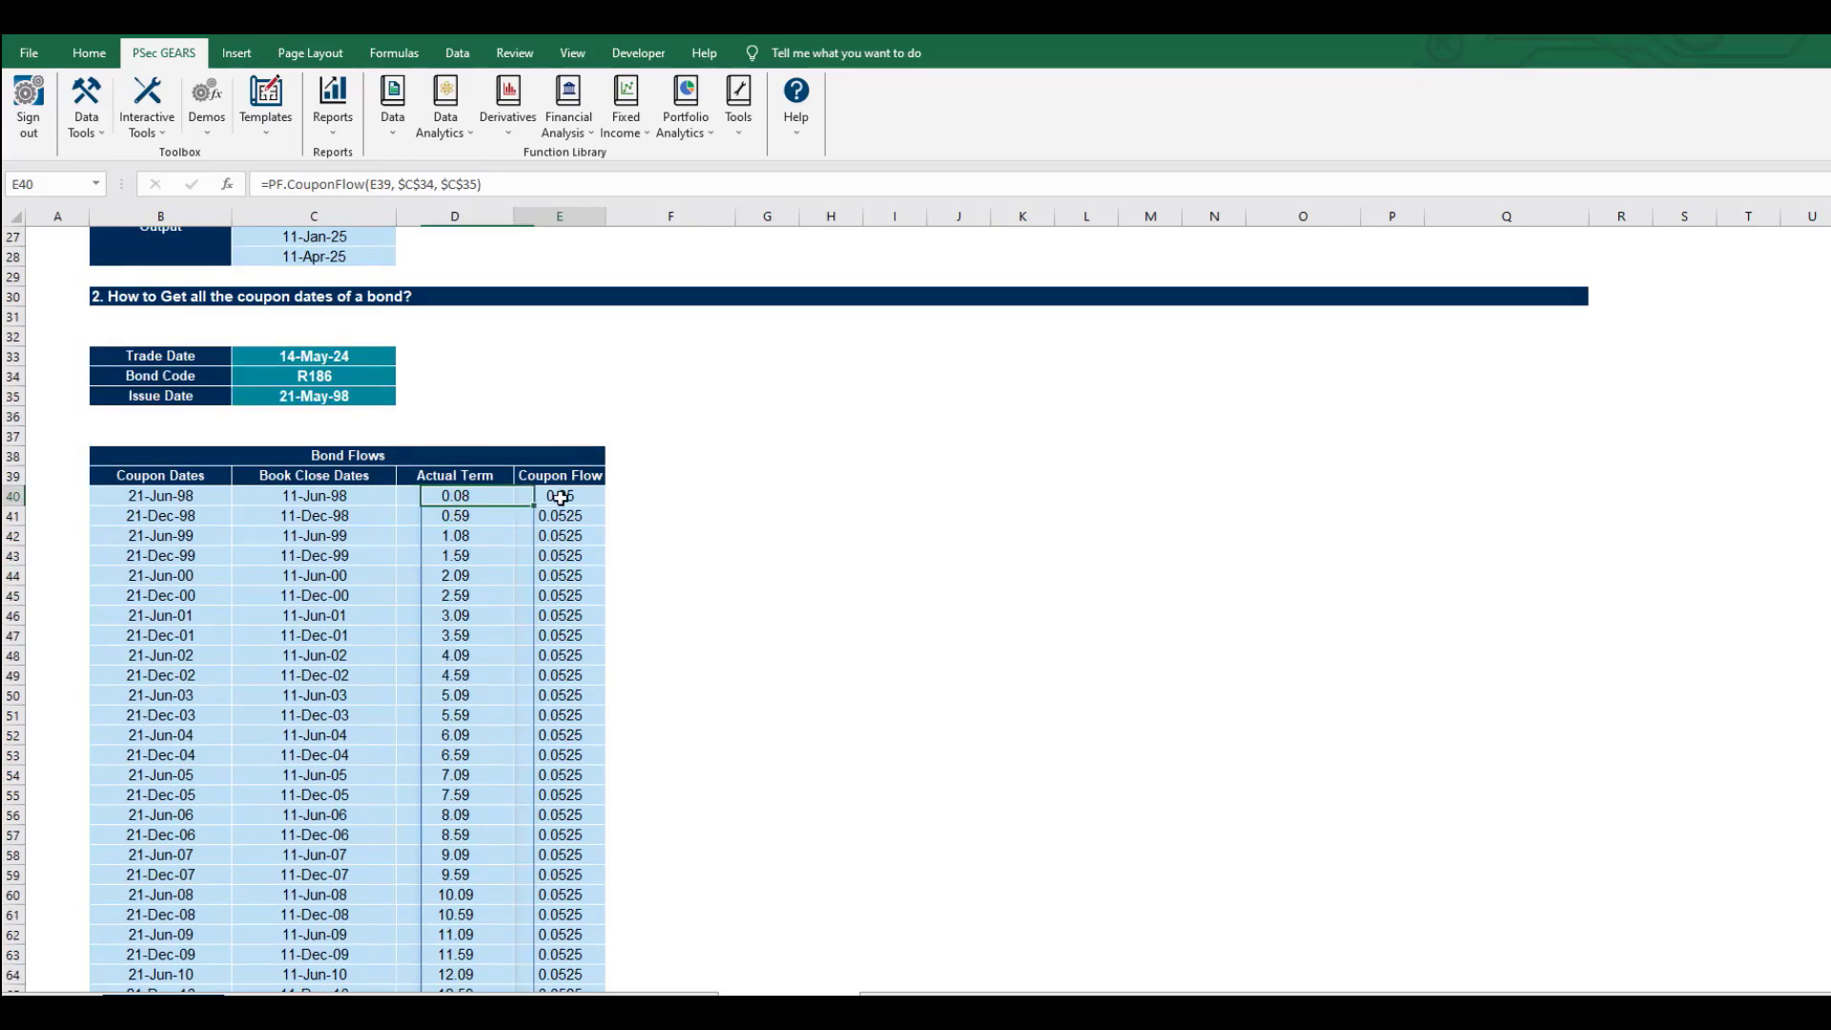
{"action": "left_click", "coordinate": [495, 499]}
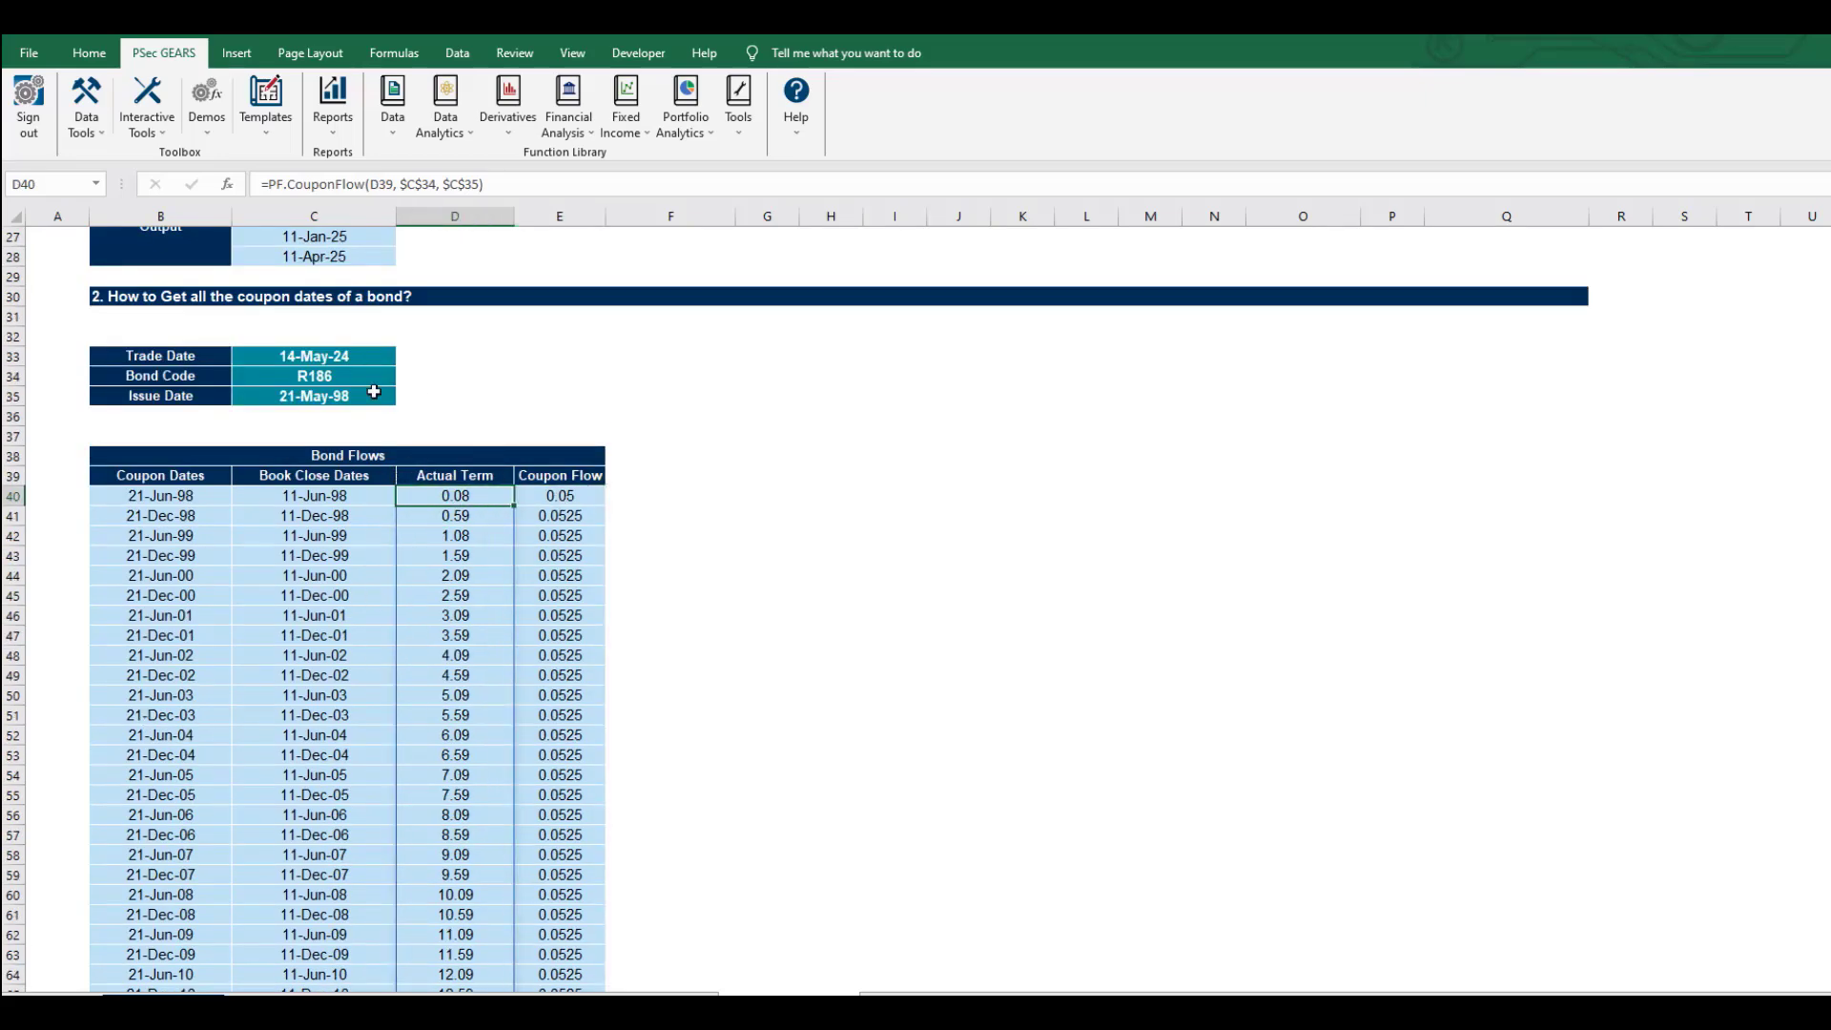
{"action": "left_click", "coordinate": [297, 399]}
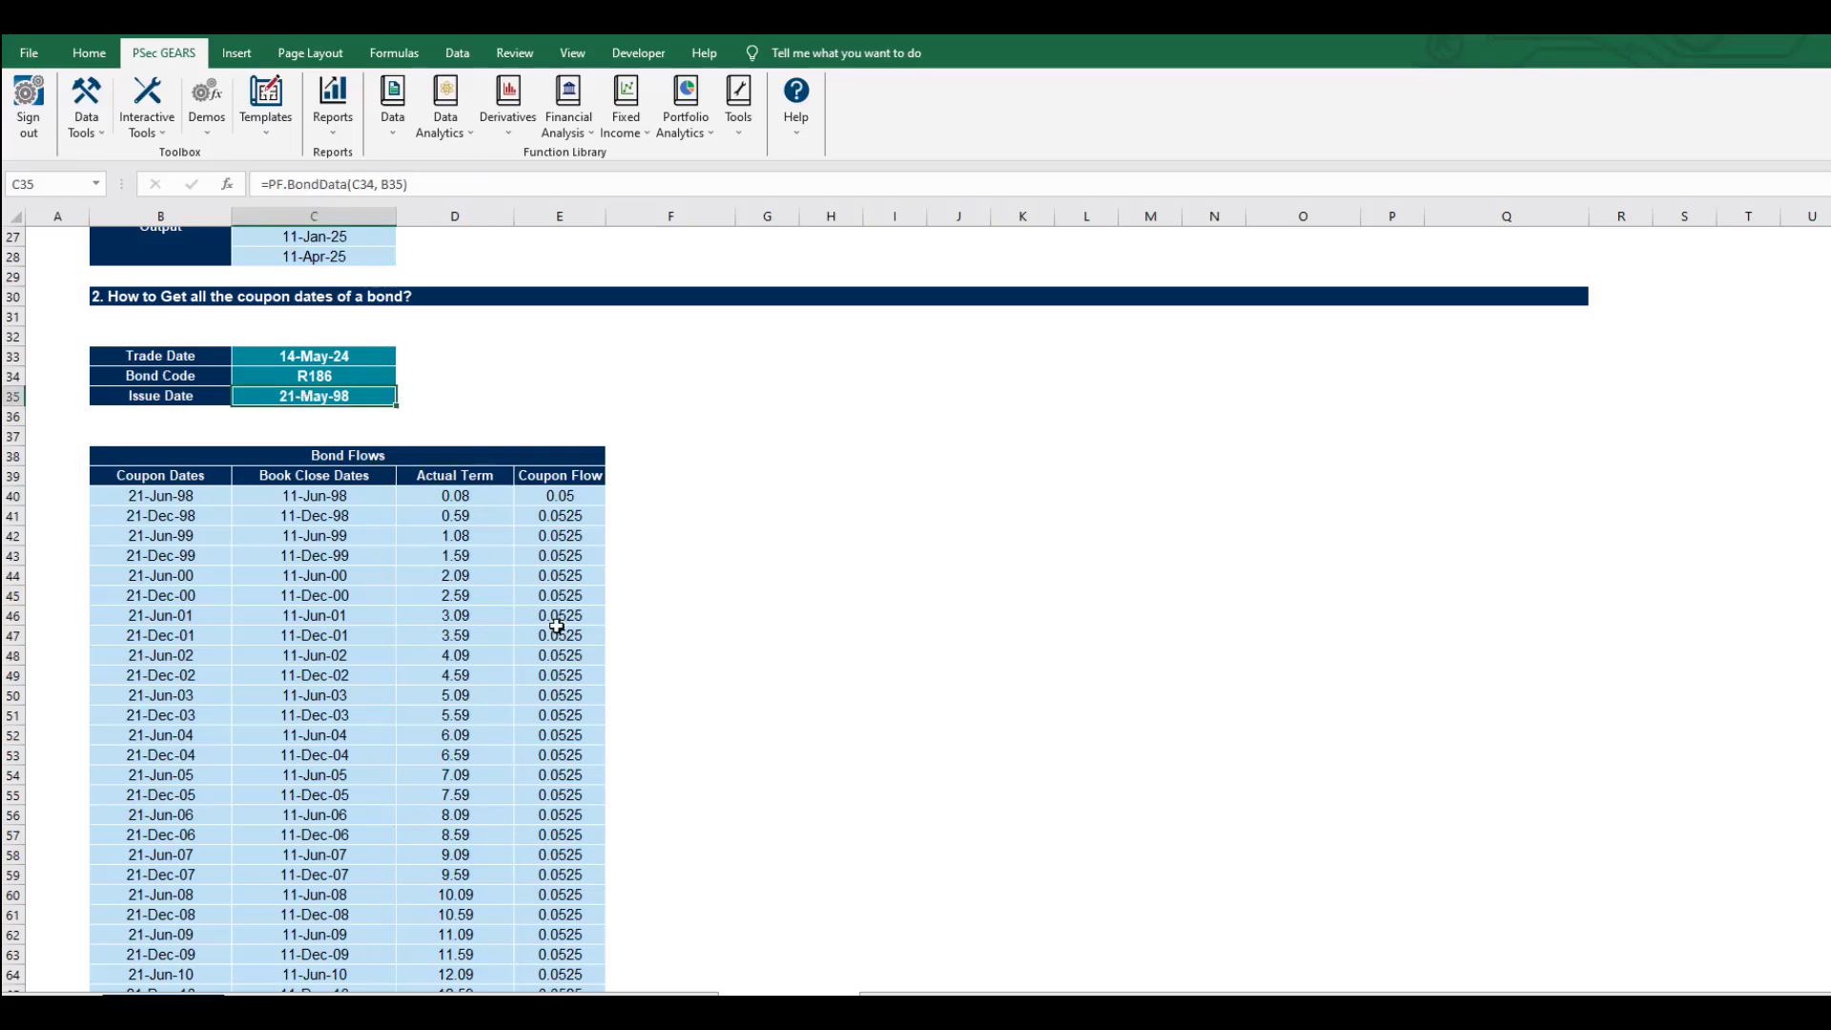
{"action": "left_click", "coordinate": [567, 495]}
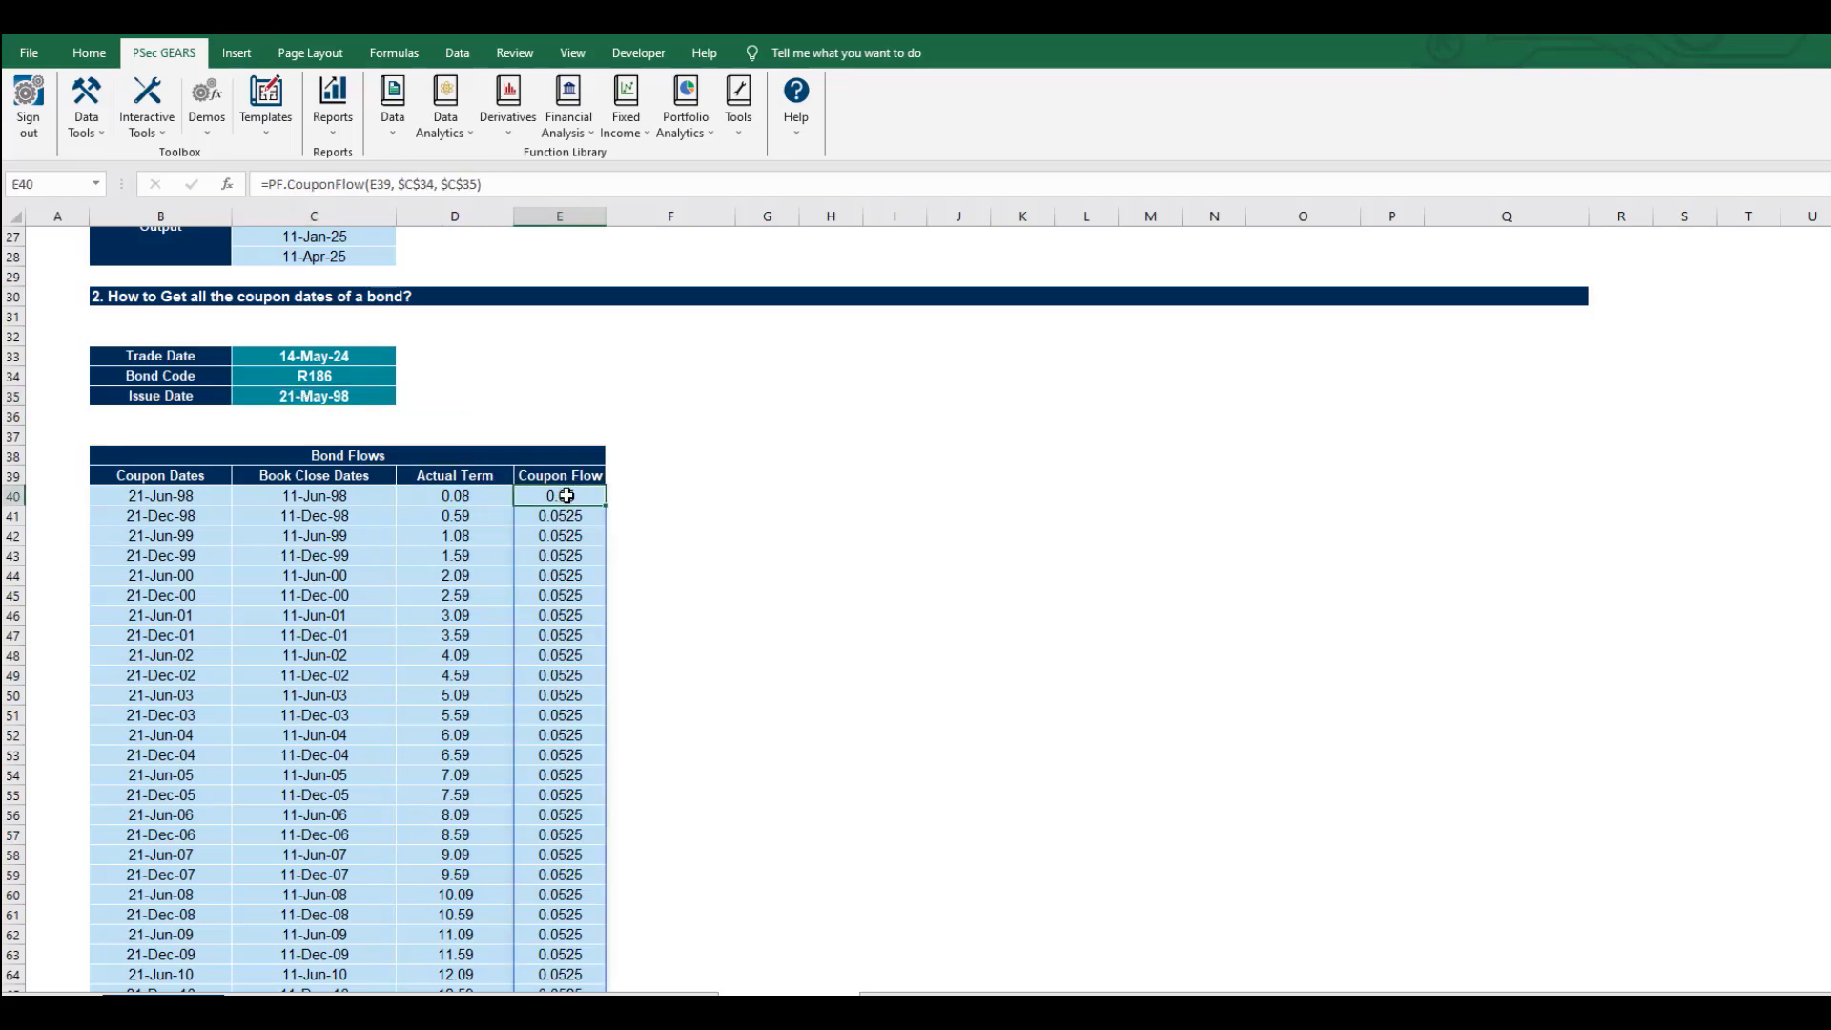
{"action": "key", "text": "ctrl+Down"}
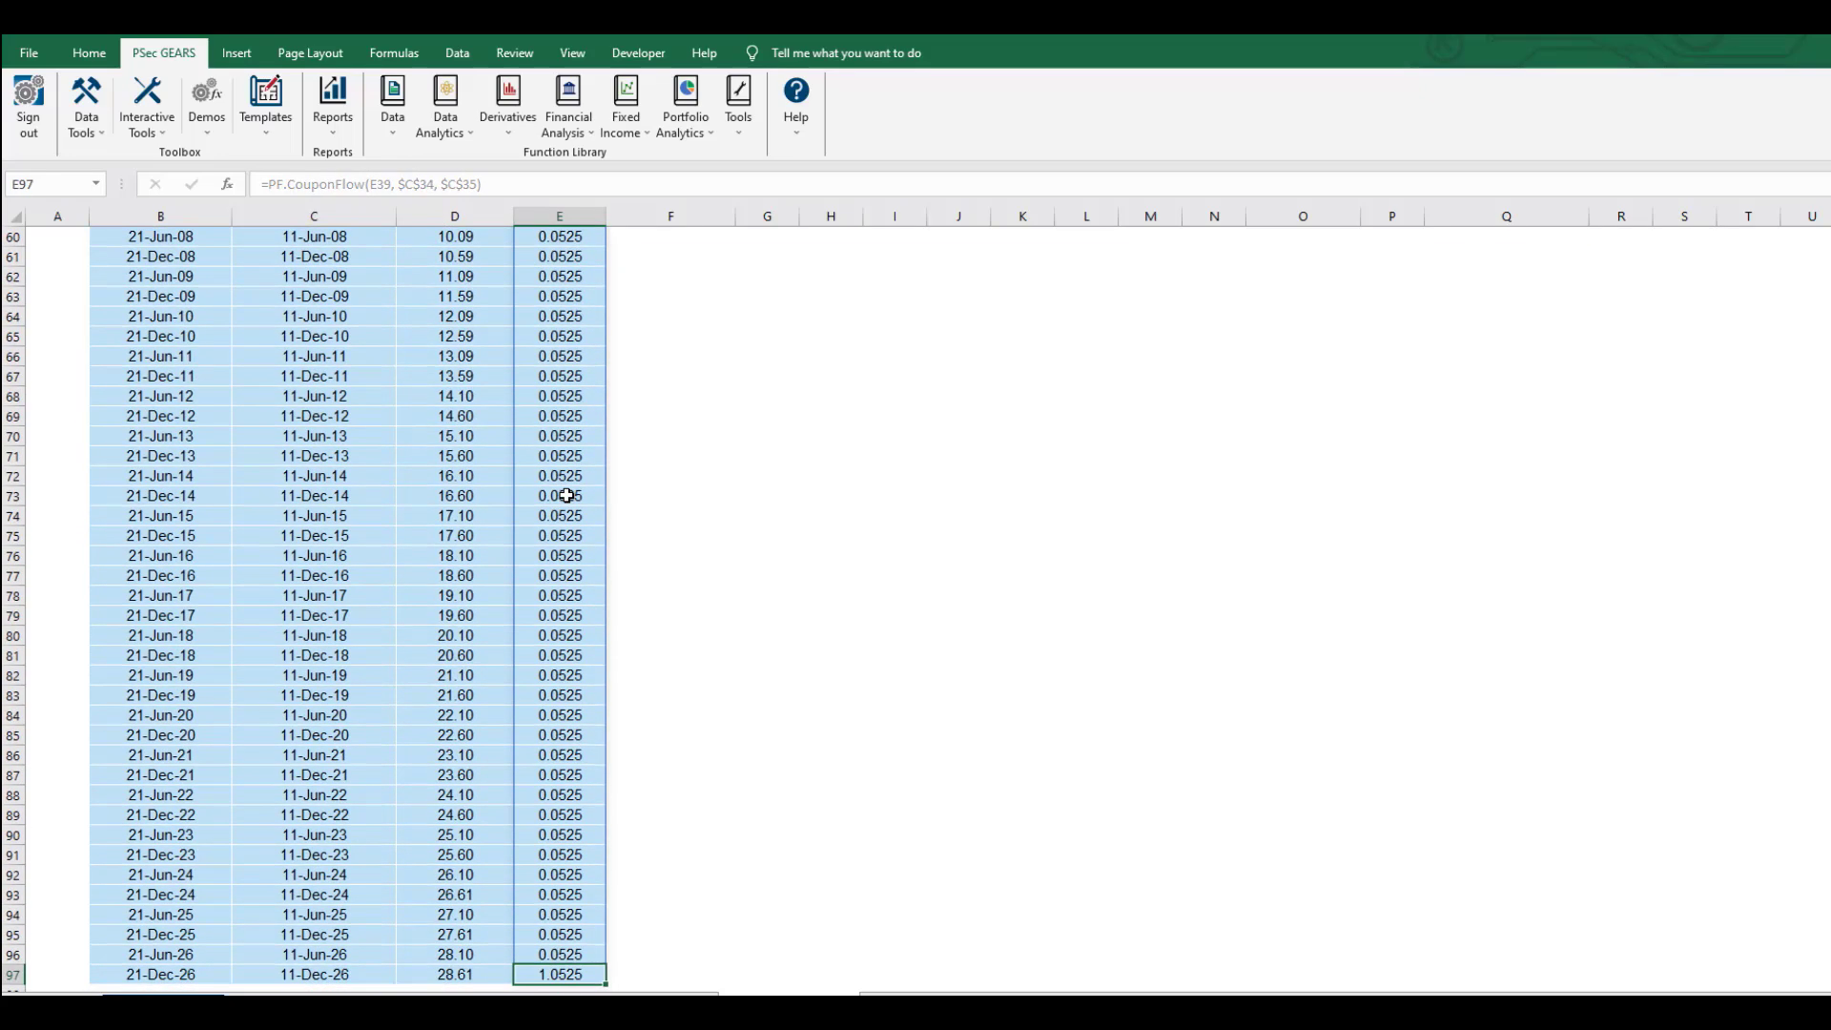
{"action": "scroll", "coordinate": [566, 495], "scroll_direction": "up", "scroll_amount": 16}
{"action": "left_click", "coordinate": [561, 812]}
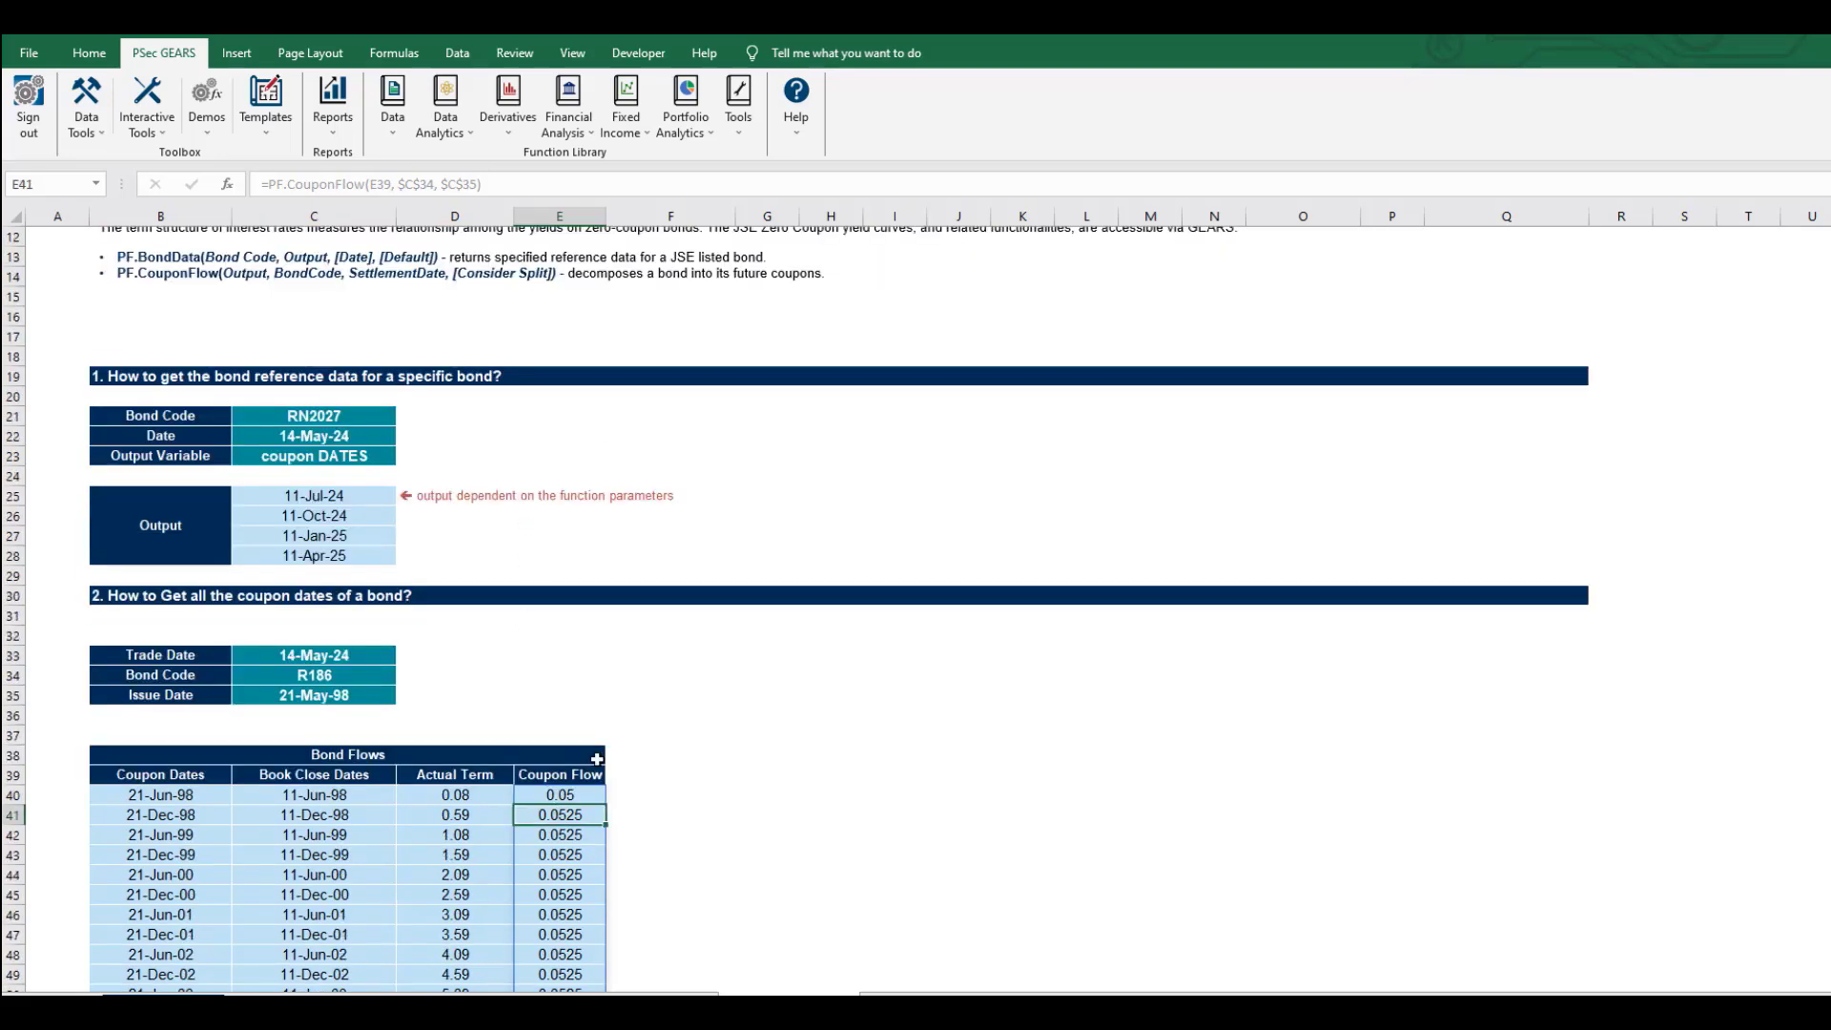
{"action": "scroll", "coordinate": [597, 759], "scroll_direction": "down", "scroll_amount": 5}
In F41, begin =PF.BondData(C34, "coupo…) to look up the R186 bond's coupon rate.
{"action": "left_click", "coordinate": [650, 515]}
{"action": "type", "text": "="}
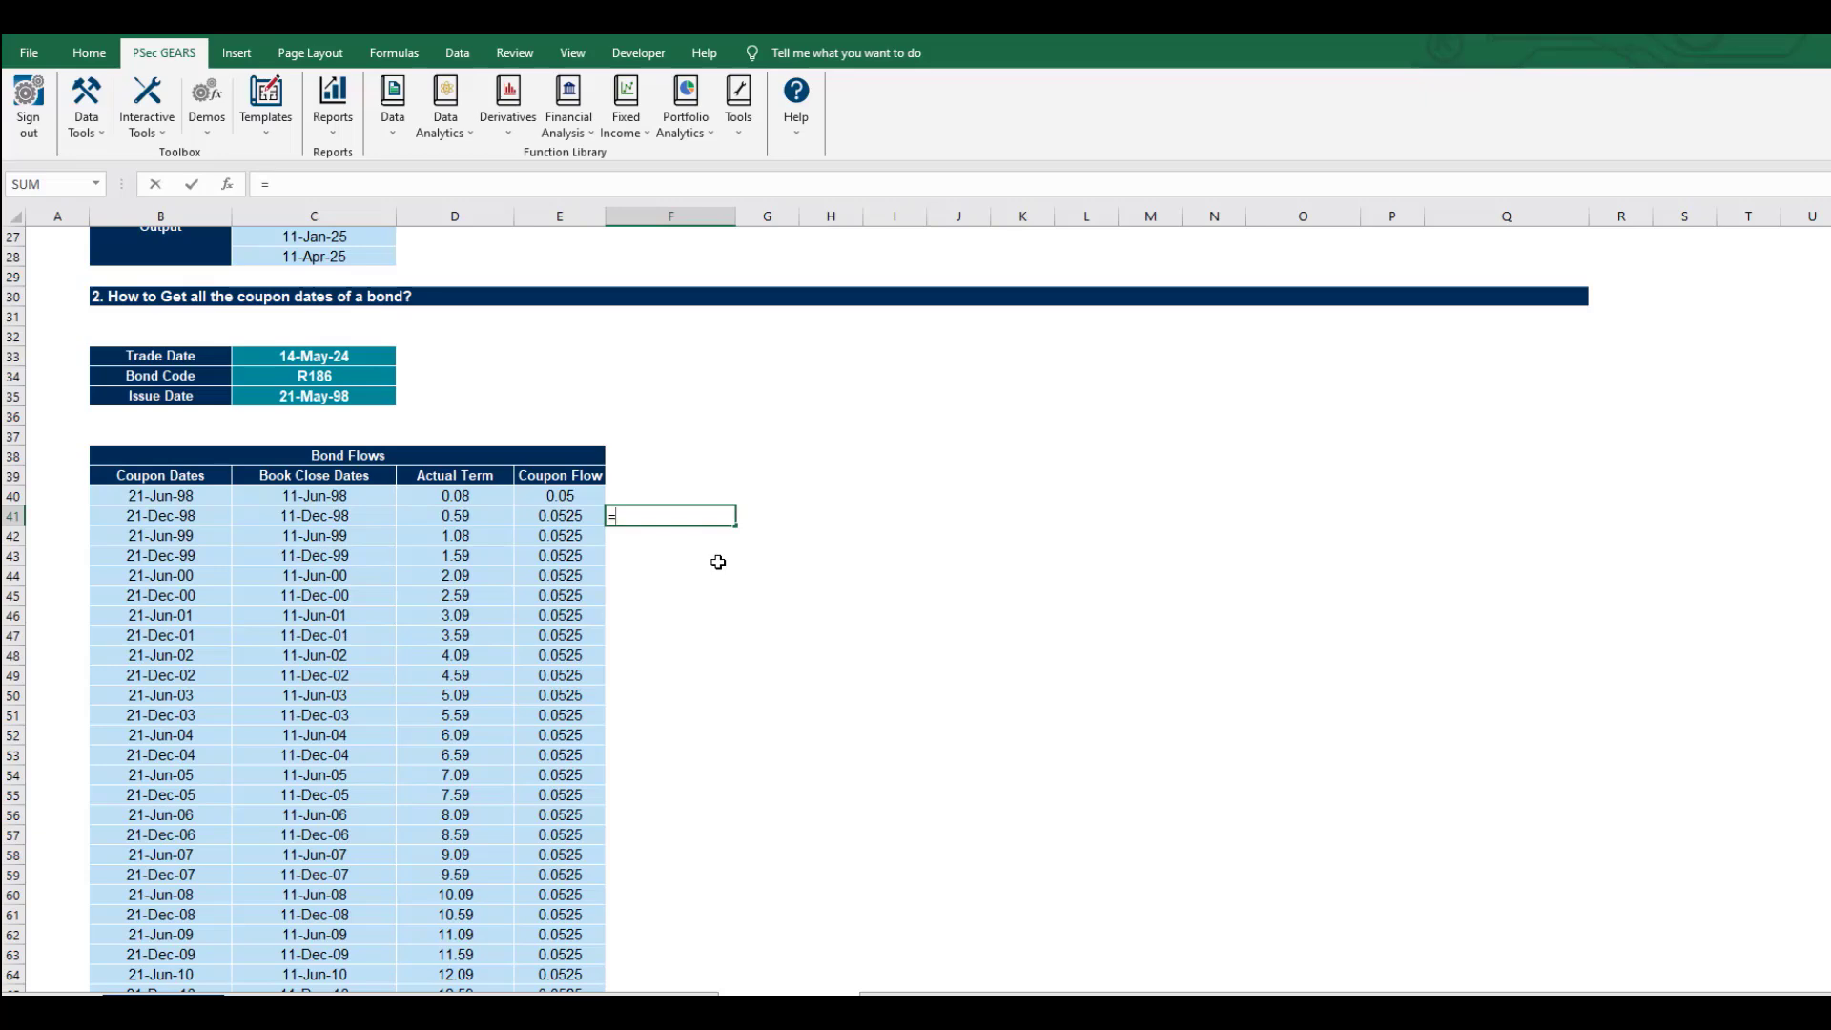
{"action": "type", "text": "PF.Boin"}
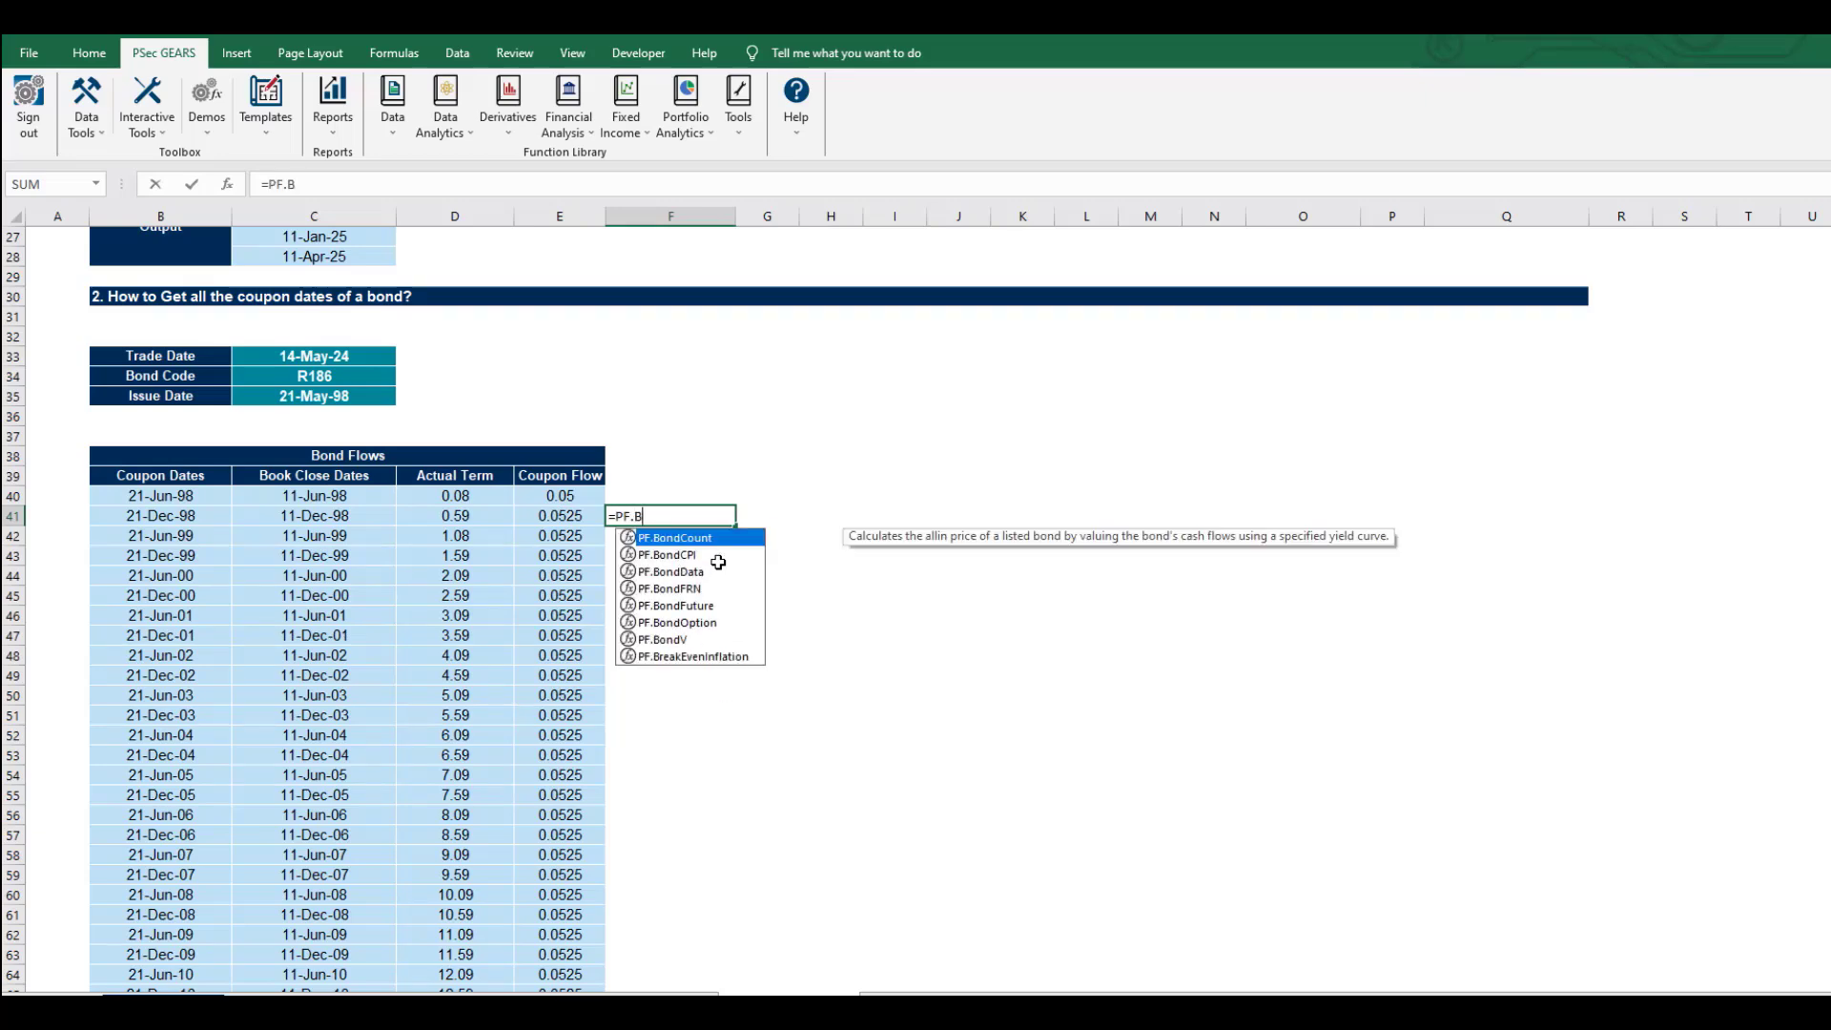
{"action": "key", "text": "BackSpace"}
{"action": "key", "text": "BackSpace"}
{"action": "type", "text": "ndD"}
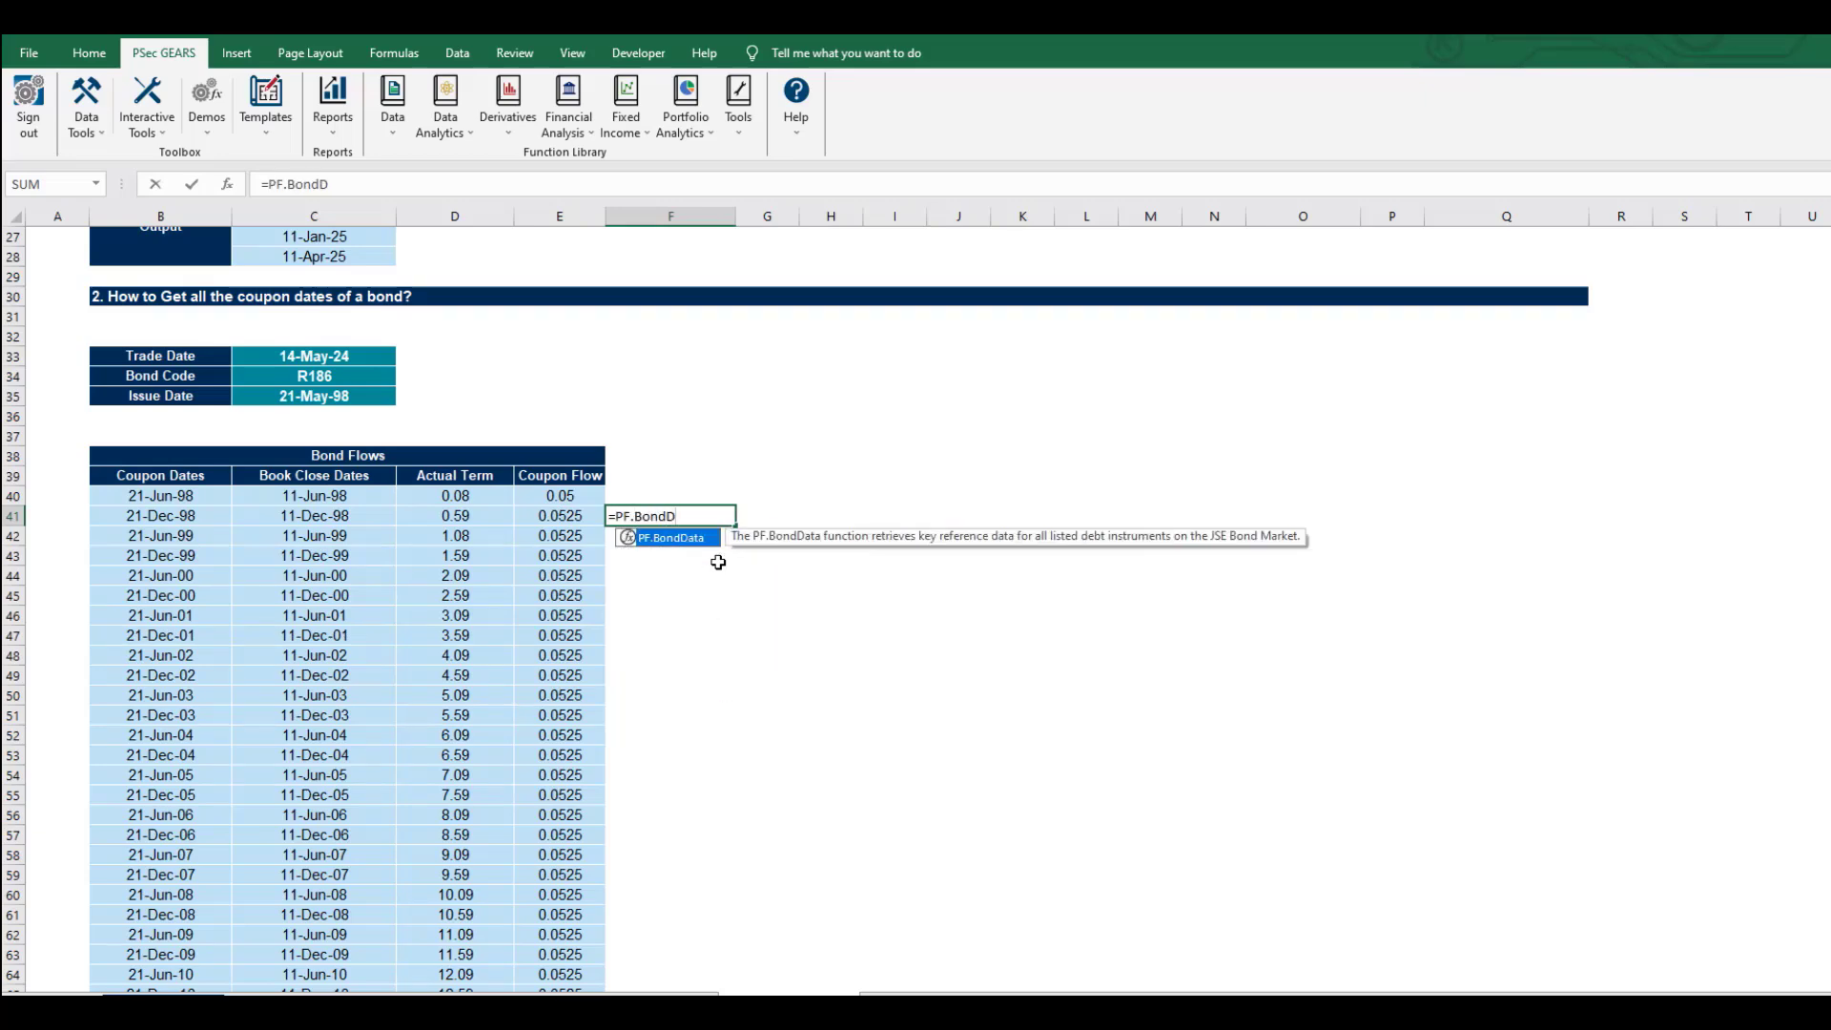
{"action": "key", "text": "Tab"}
{"action": "left_click", "coordinate": [315, 369]}
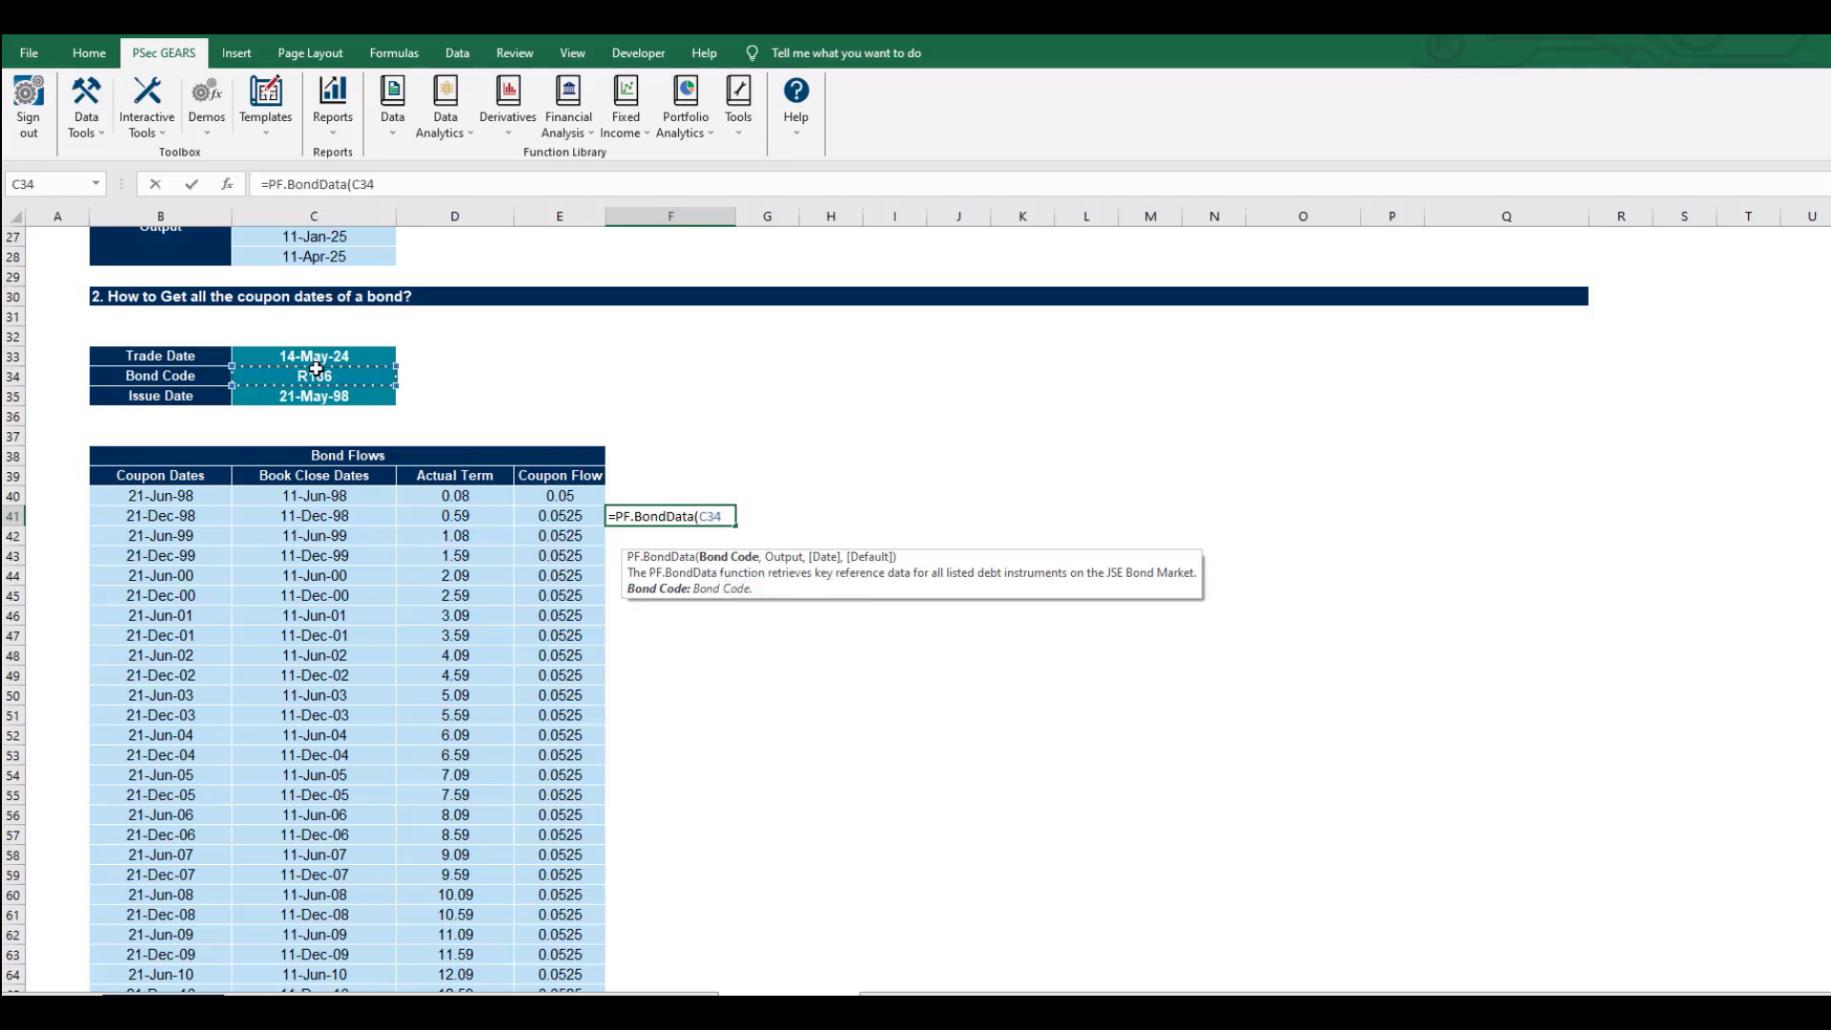
{"action": "type", "text": ","}
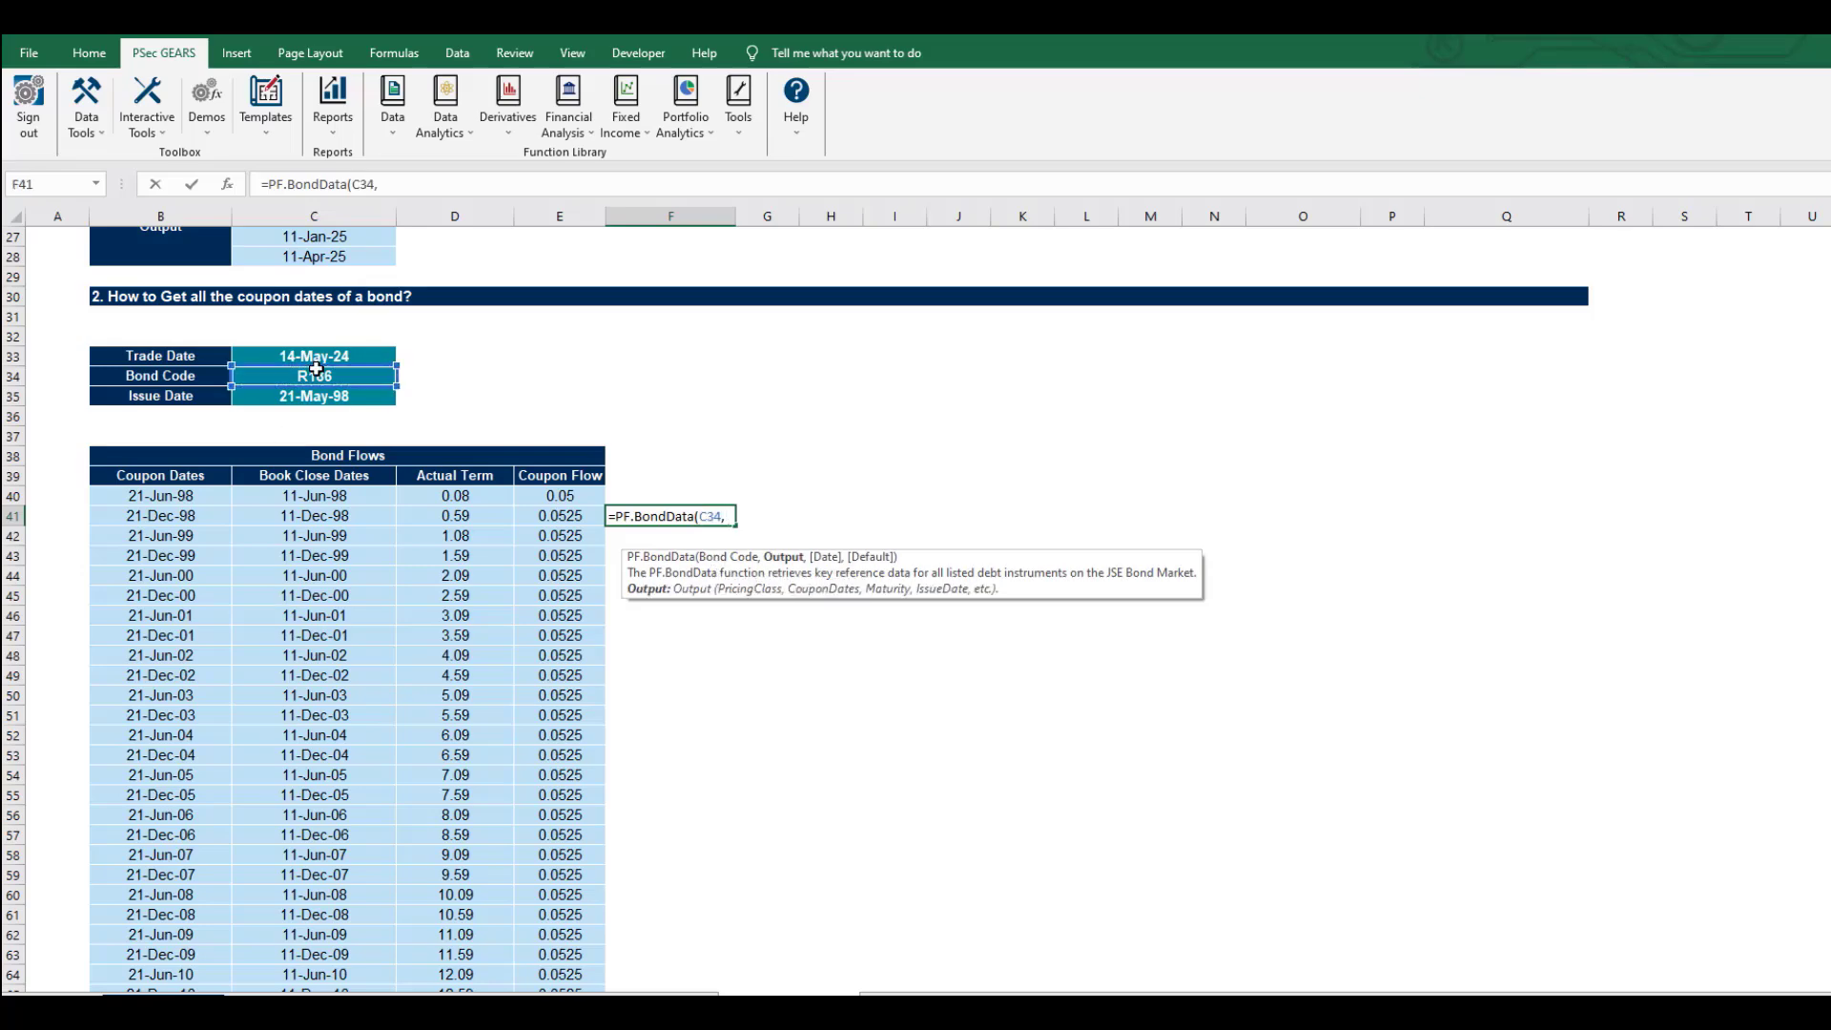
{"action": "type", "text": " cou"}
{"action": "key", "text": "BackSpace"}
{"action": "key", "text": "BackSpace"}
{"action": "key", "text": "BackSpace"}
{"action": "type", "text": "\"coupo"}
Commit the F41 coupon-rate lookup (10.5) and enter =(F41/2)/100 in F42.
{"action": "key", "text": "Return"}
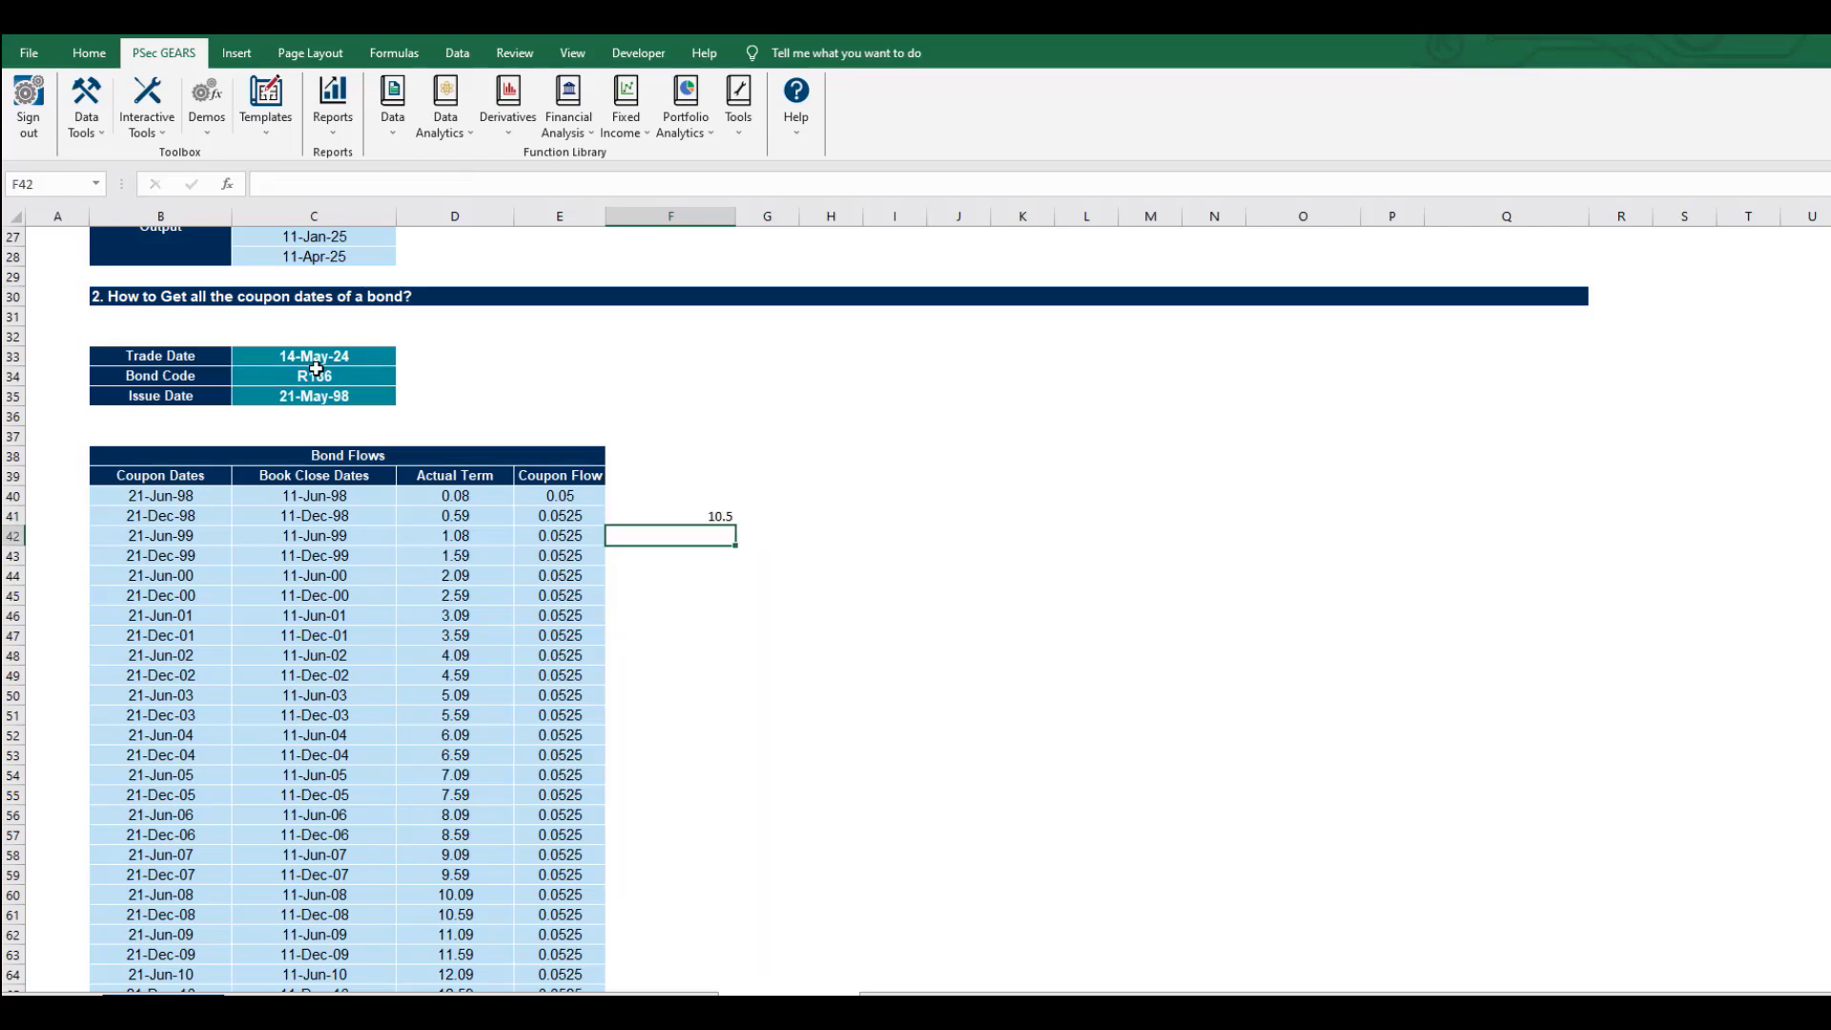
{"action": "key", "text": "Up"}
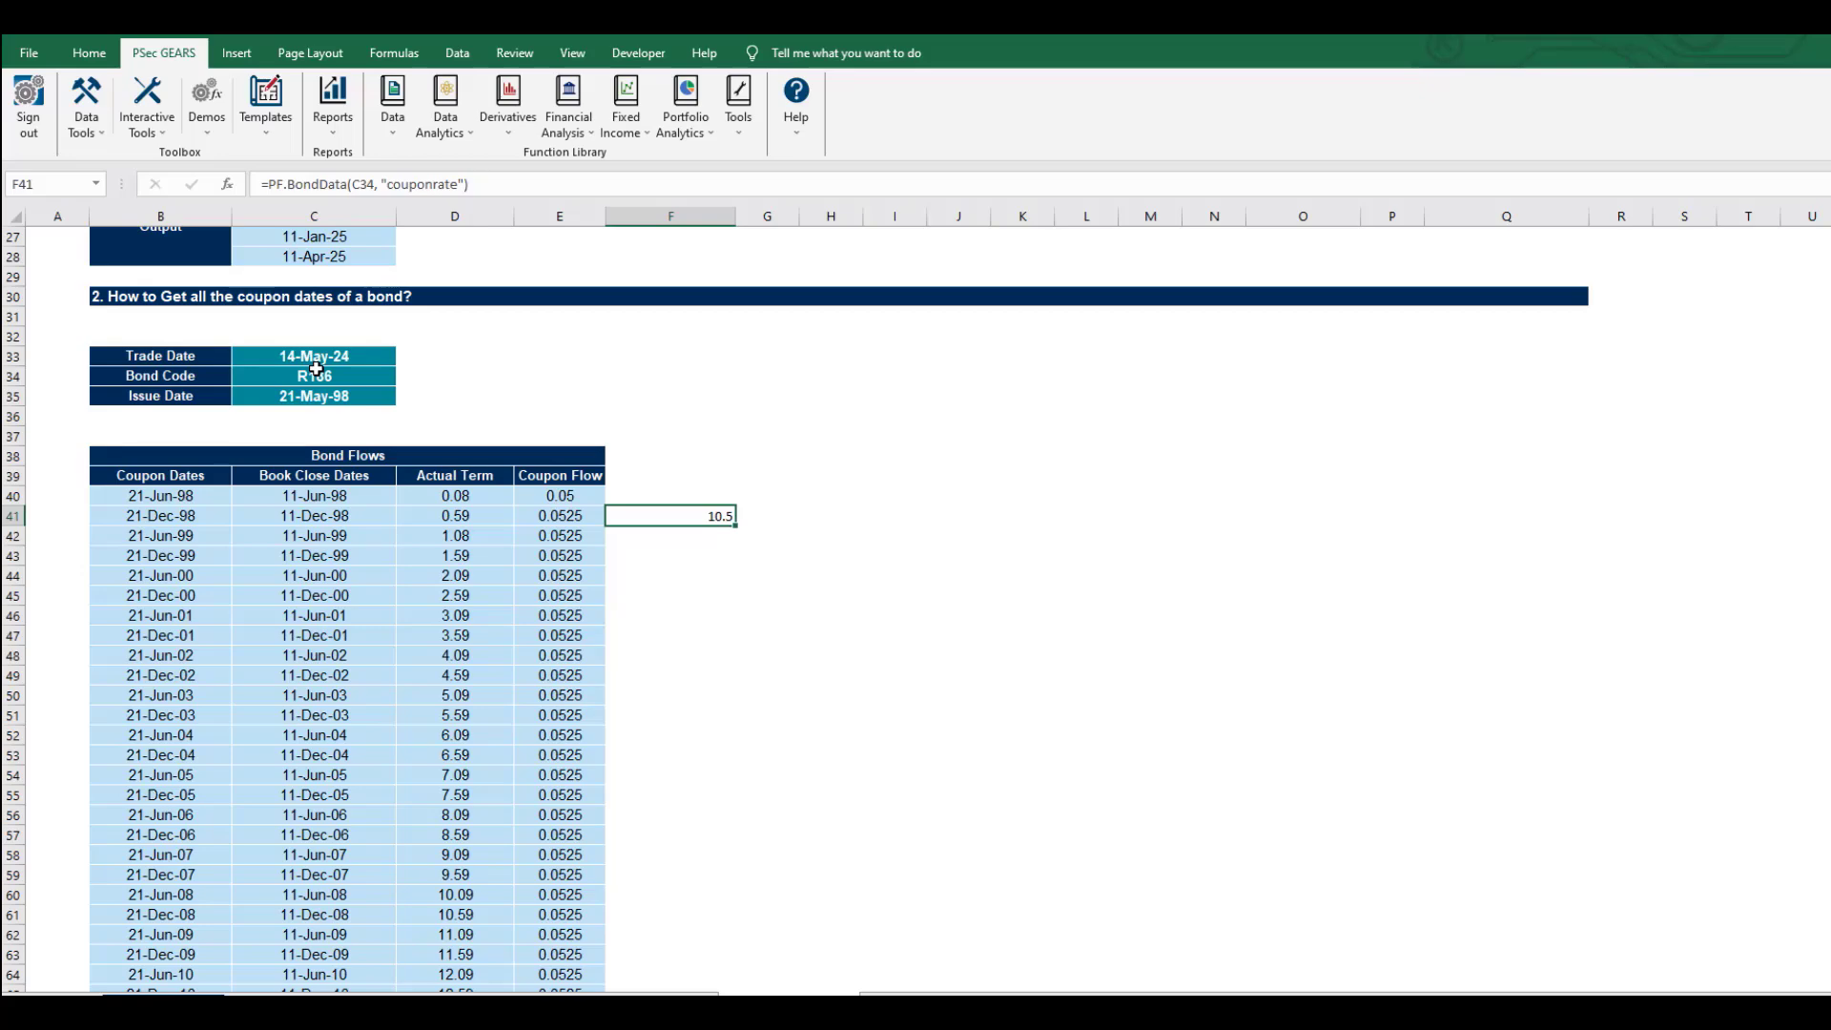
{"action": "key", "text": "Down"}
{"action": "type", "text": "="}
{"action": "key", "text": "Up"}
{"action": "type", "text": "/2"}
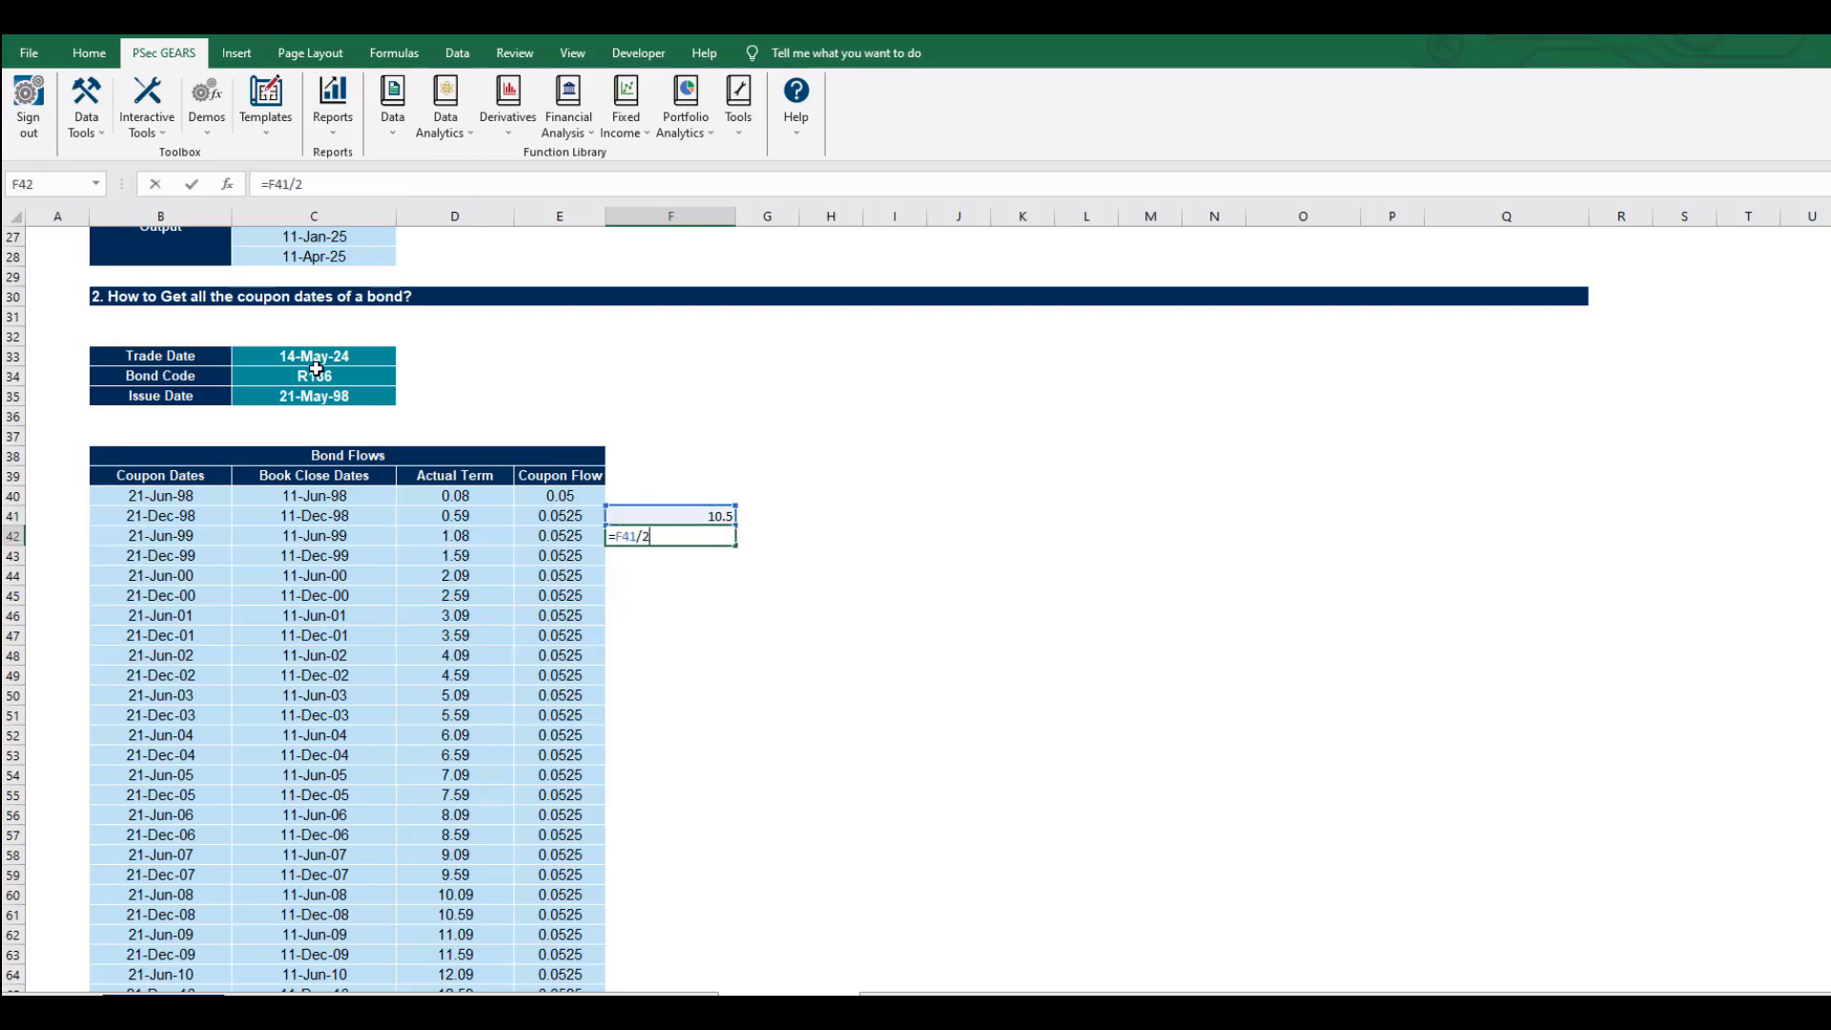
{"action": "key", "text": "Return"}
{"action": "key", "text": "Up"}
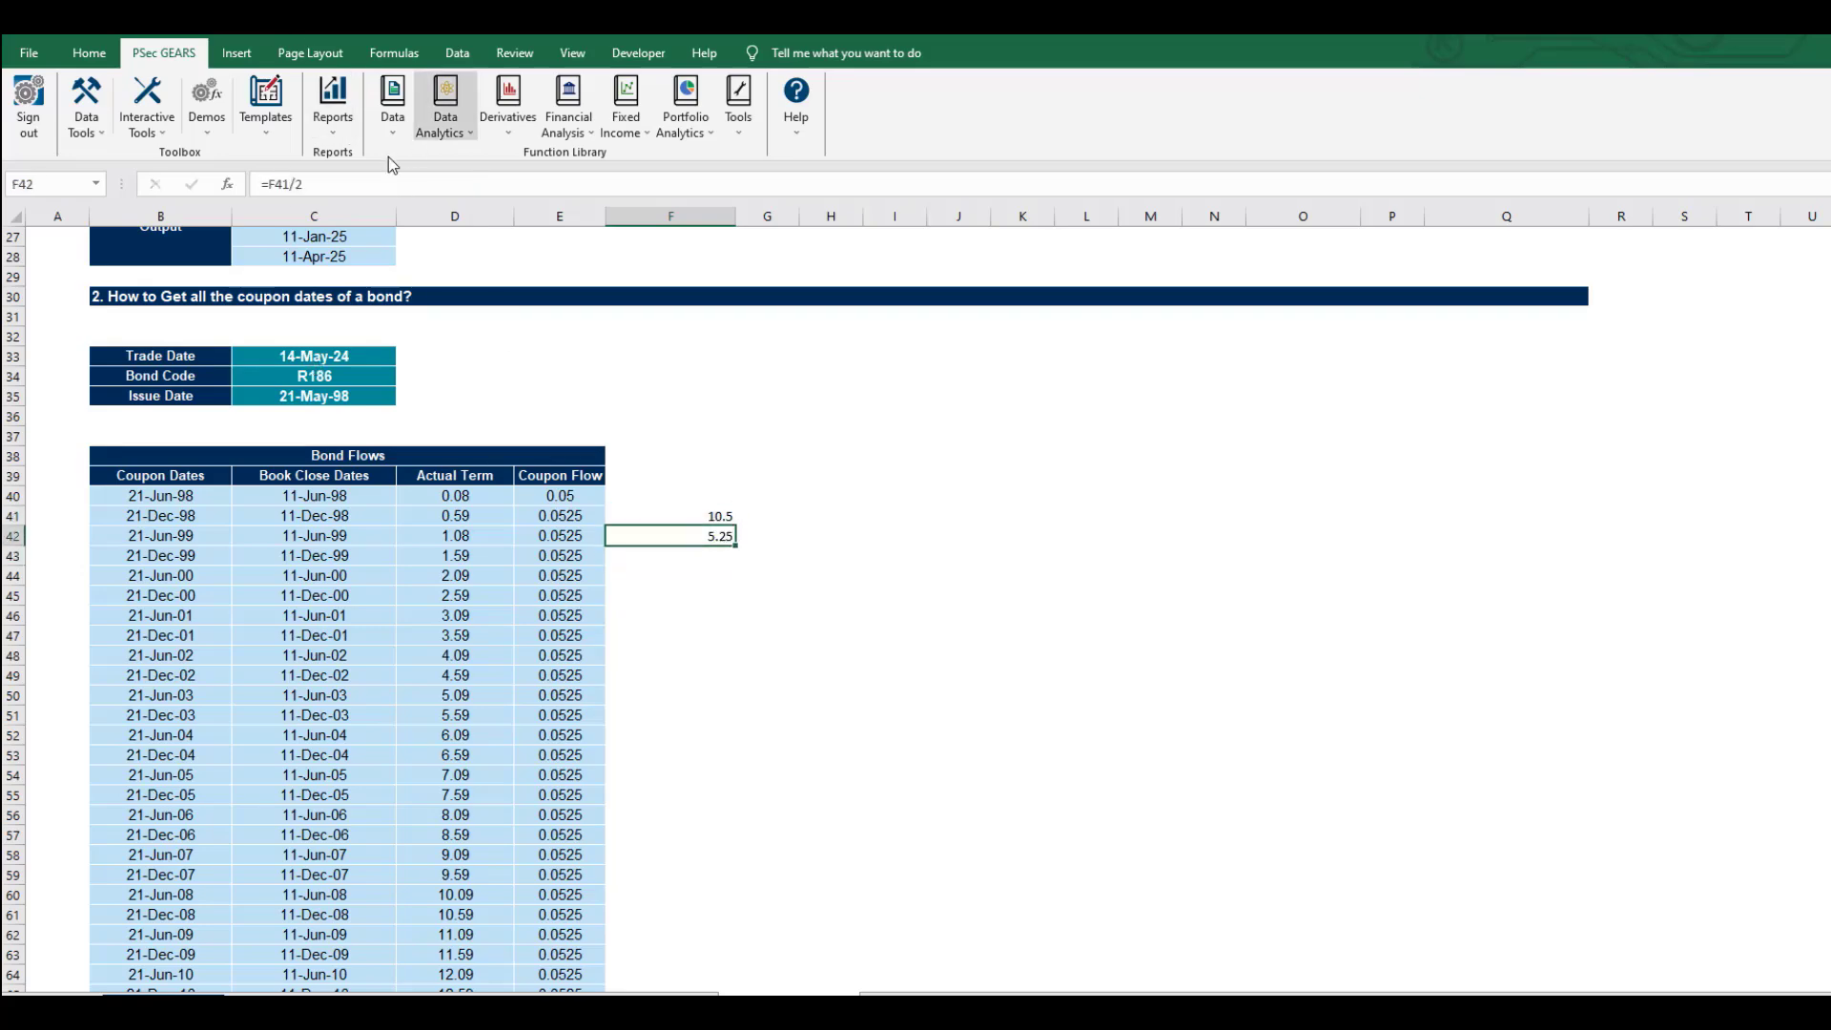
{"action": "left_click", "coordinate": [269, 186]}
{"action": "type", "text": "("}
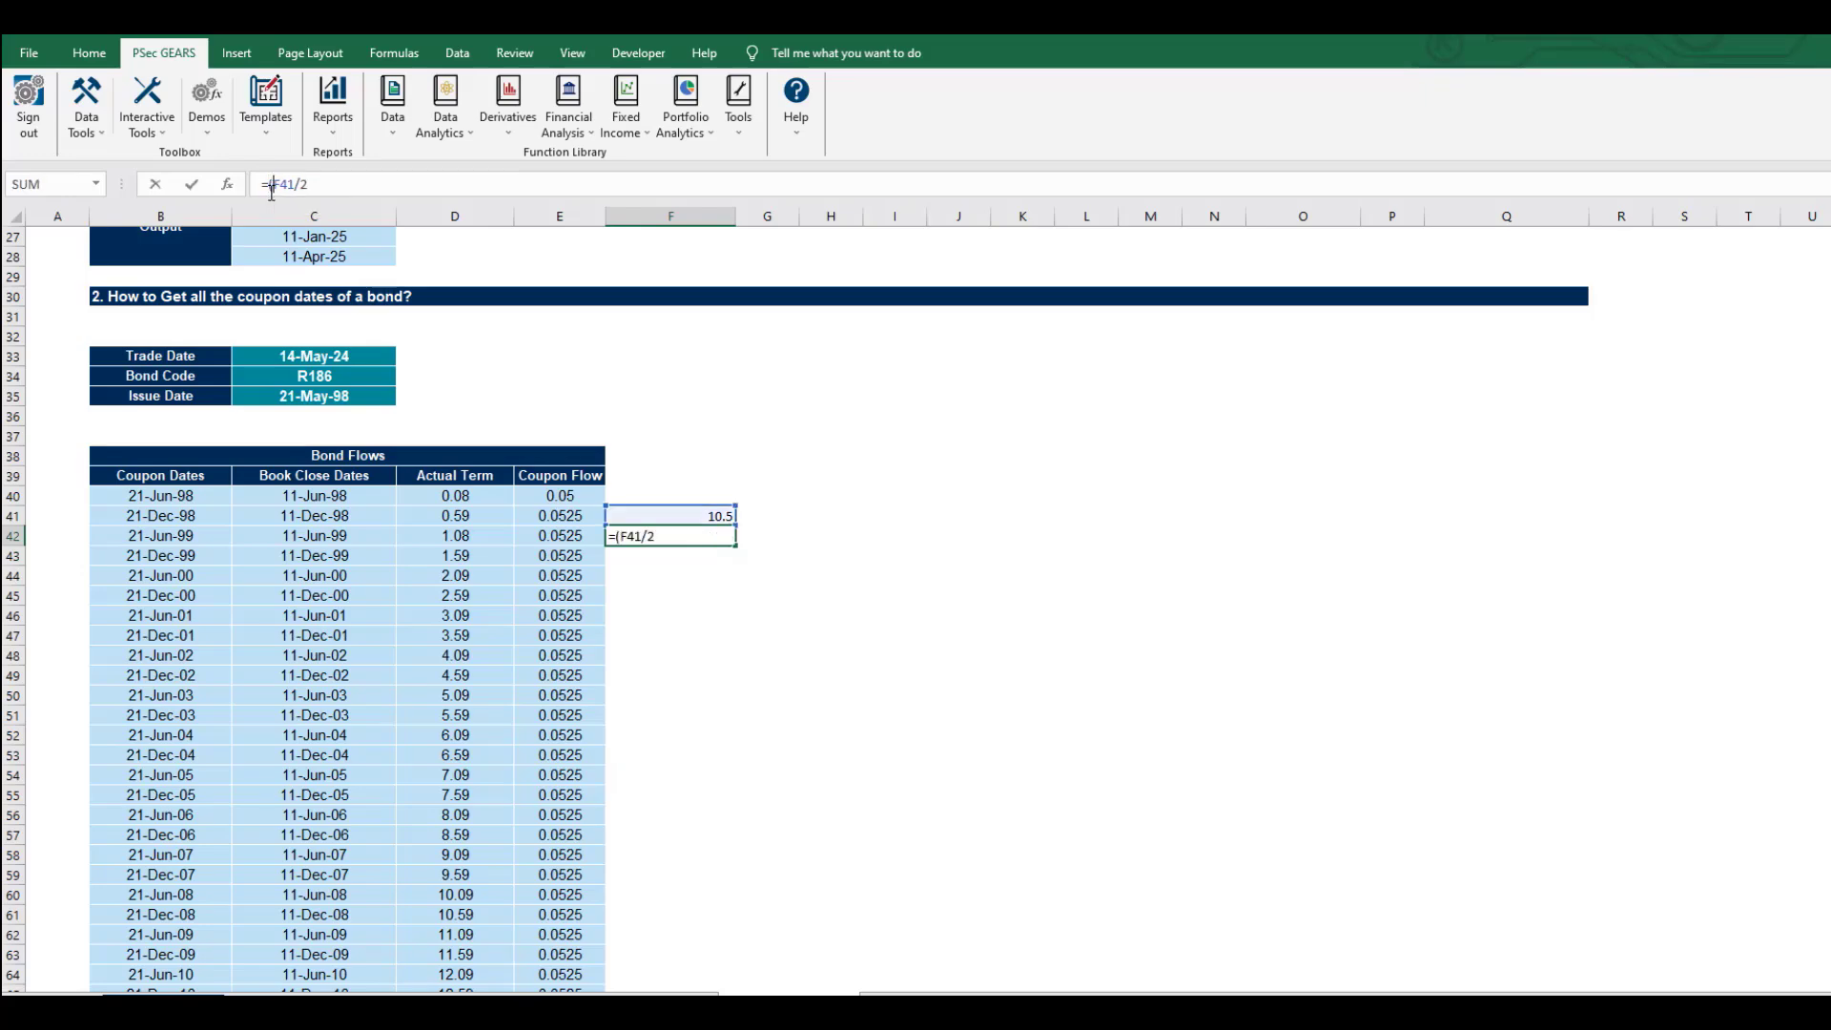
{"action": "left_click", "coordinate": [337, 182]}
{"action": "type", "text": "/100"}
{"action": "key", "text": "Return"}
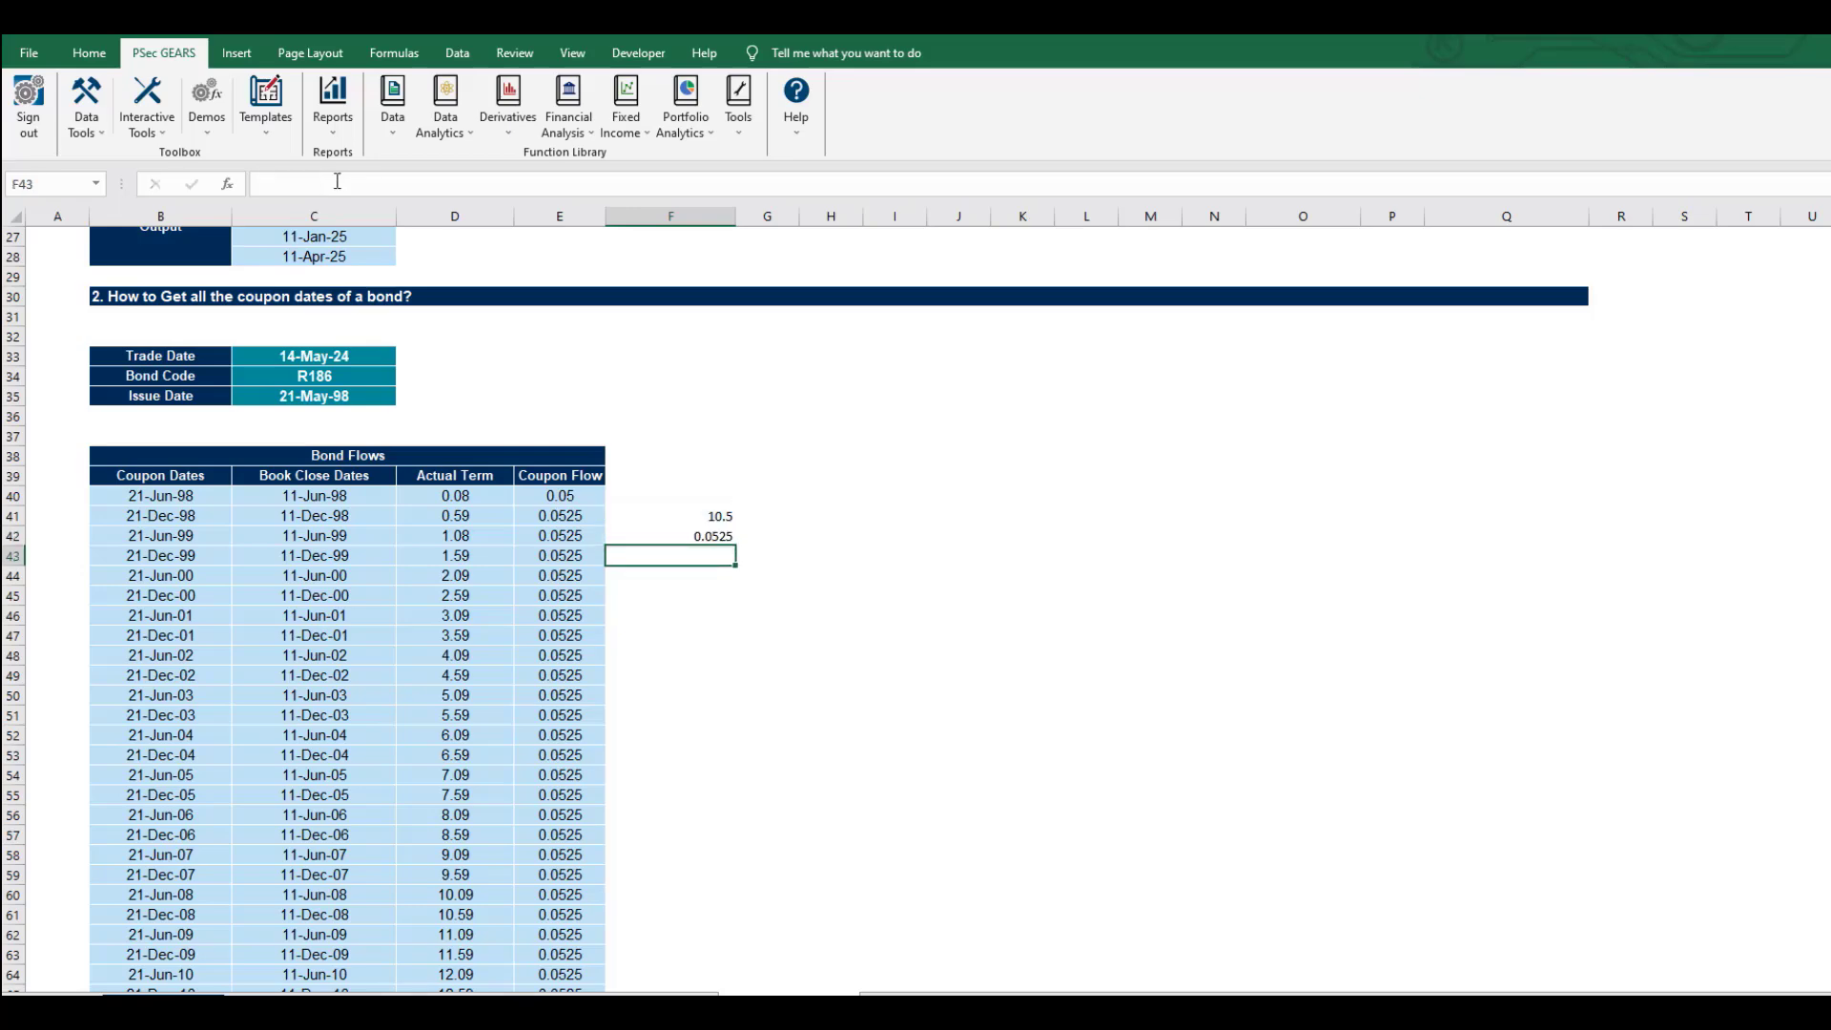
Format F42 as a percentage with two decimals, showing 5.25%.
{"action": "key", "text": "Up"}
{"action": "key", "text": "ctrl+shift+5"}
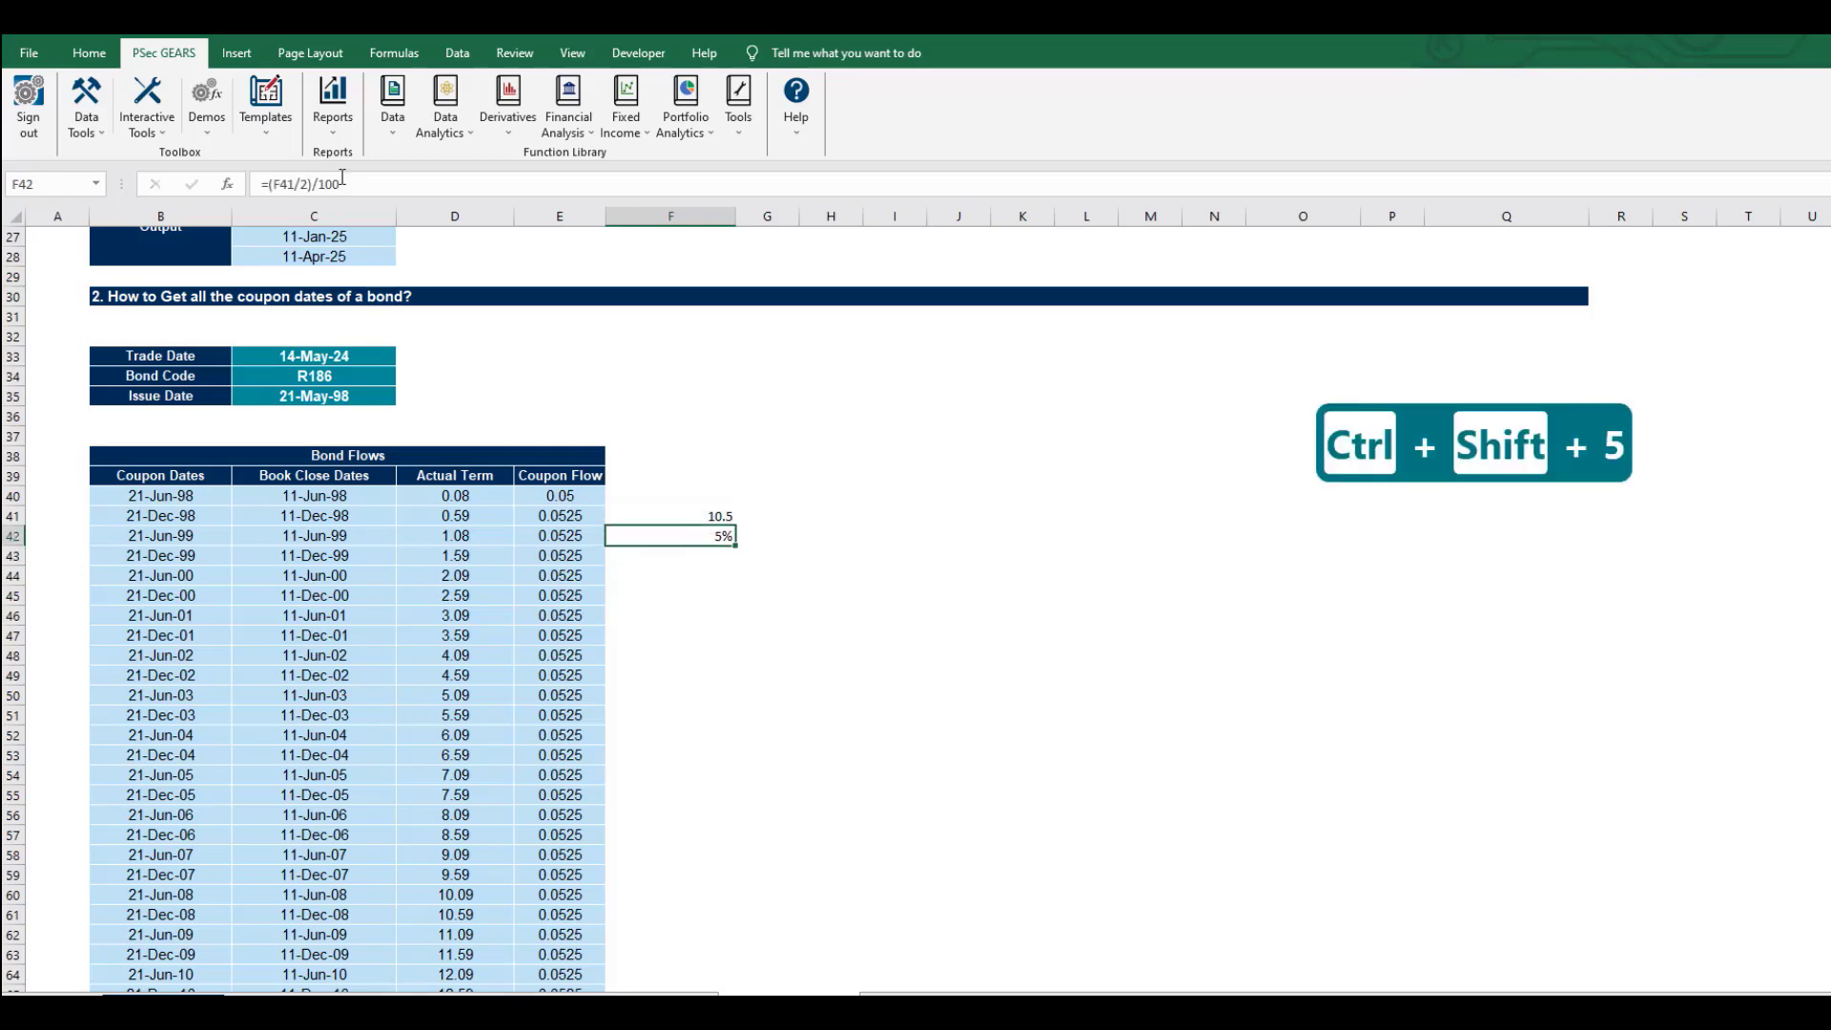
{"action": "left_click", "coordinate": [89, 52]}
{"action": "left_click", "coordinate": [788, 128]}
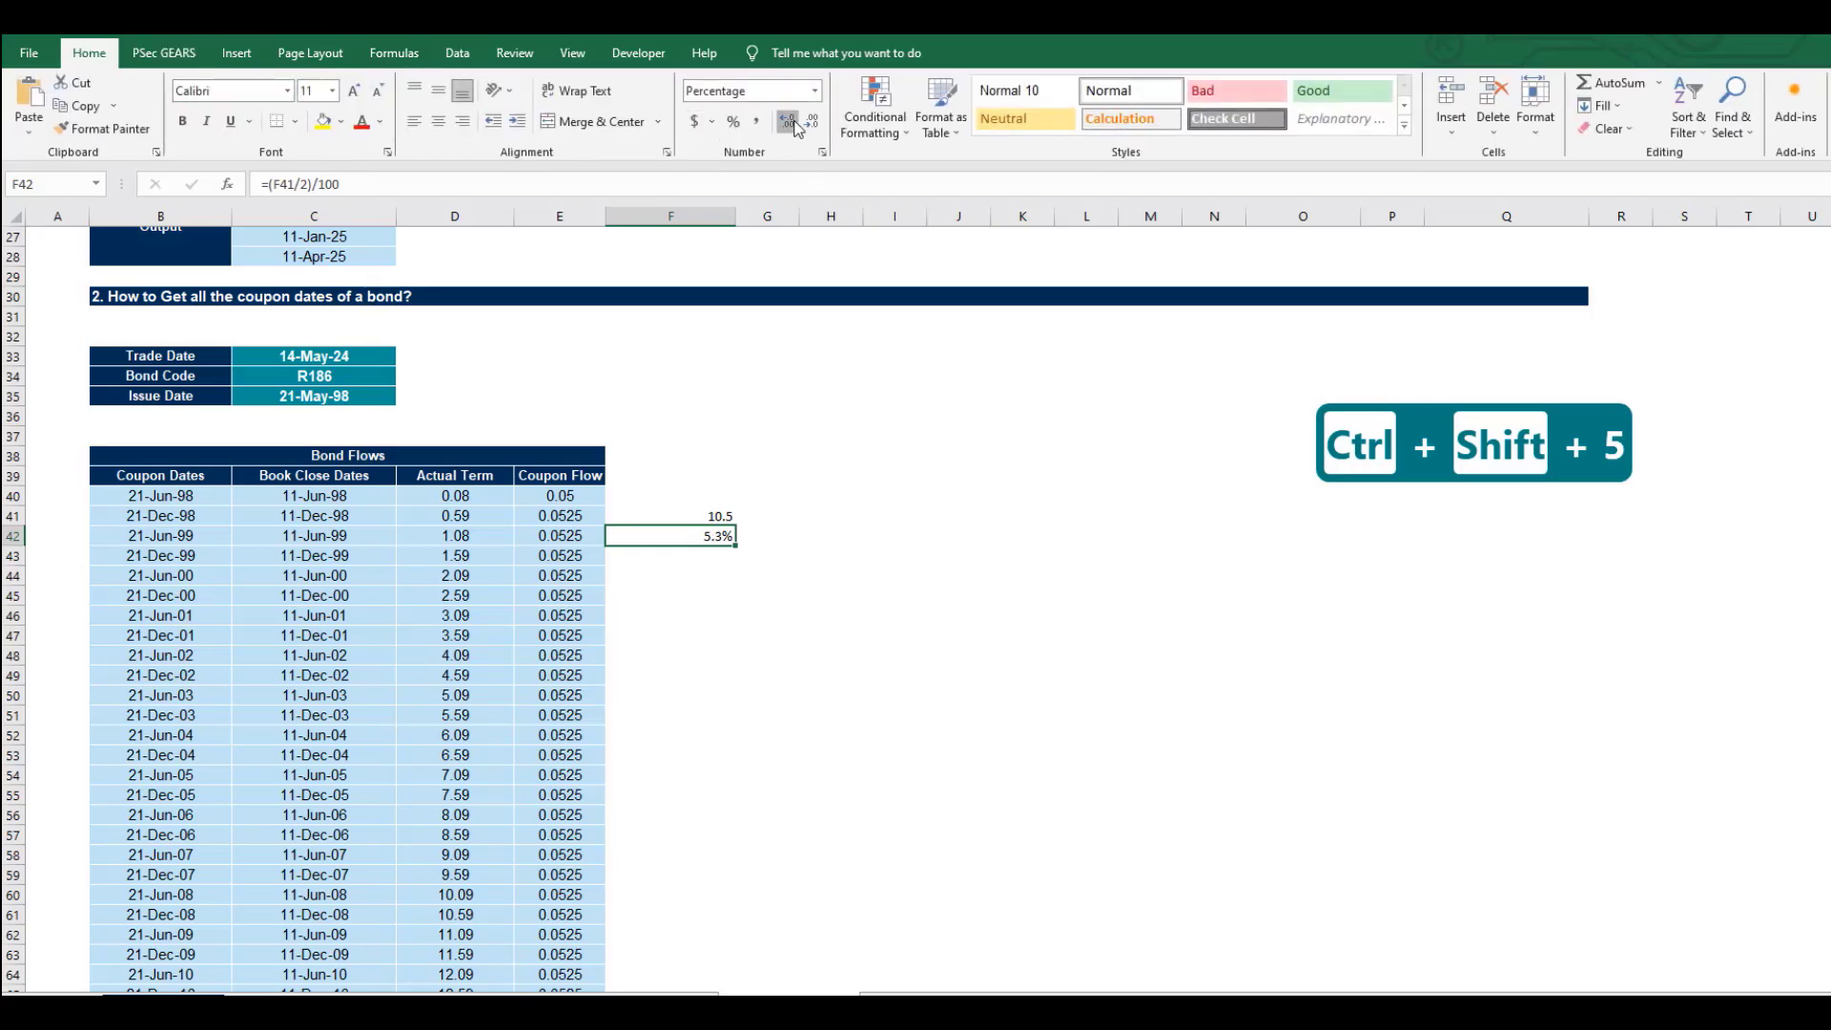
{"action": "left_click", "coordinate": [788, 128]}
Clear the scratch cells F41 and F42.
{"action": "left_click", "coordinate": [686, 521]}
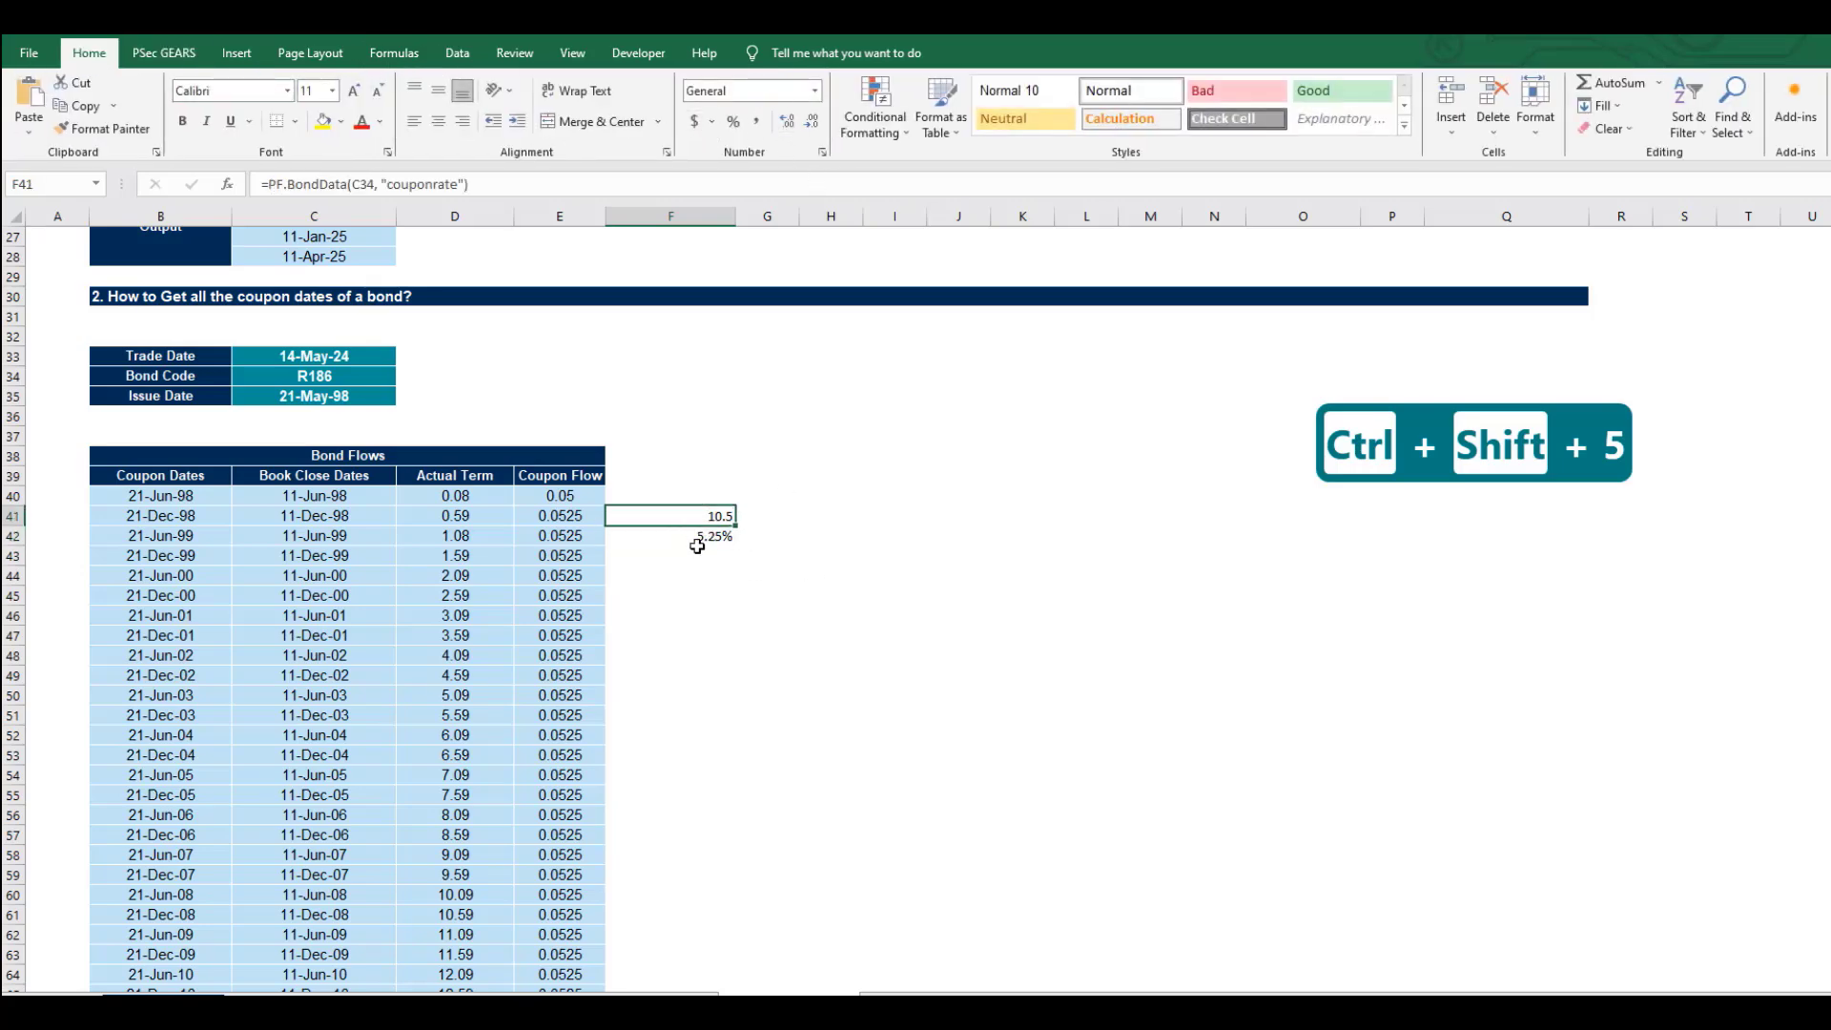
{"action": "key", "text": "Delete"}
{"action": "left_click", "coordinate": [692, 535]}
{"action": "key", "text": "Delete"}
{"action": "scroll", "coordinate": [706, 540], "scroll_direction": "up", "scroll_amount": 5}
{"action": "scroll", "coordinate": [705, 540], "scroll_direction": "up", "scroll_amount": 3}
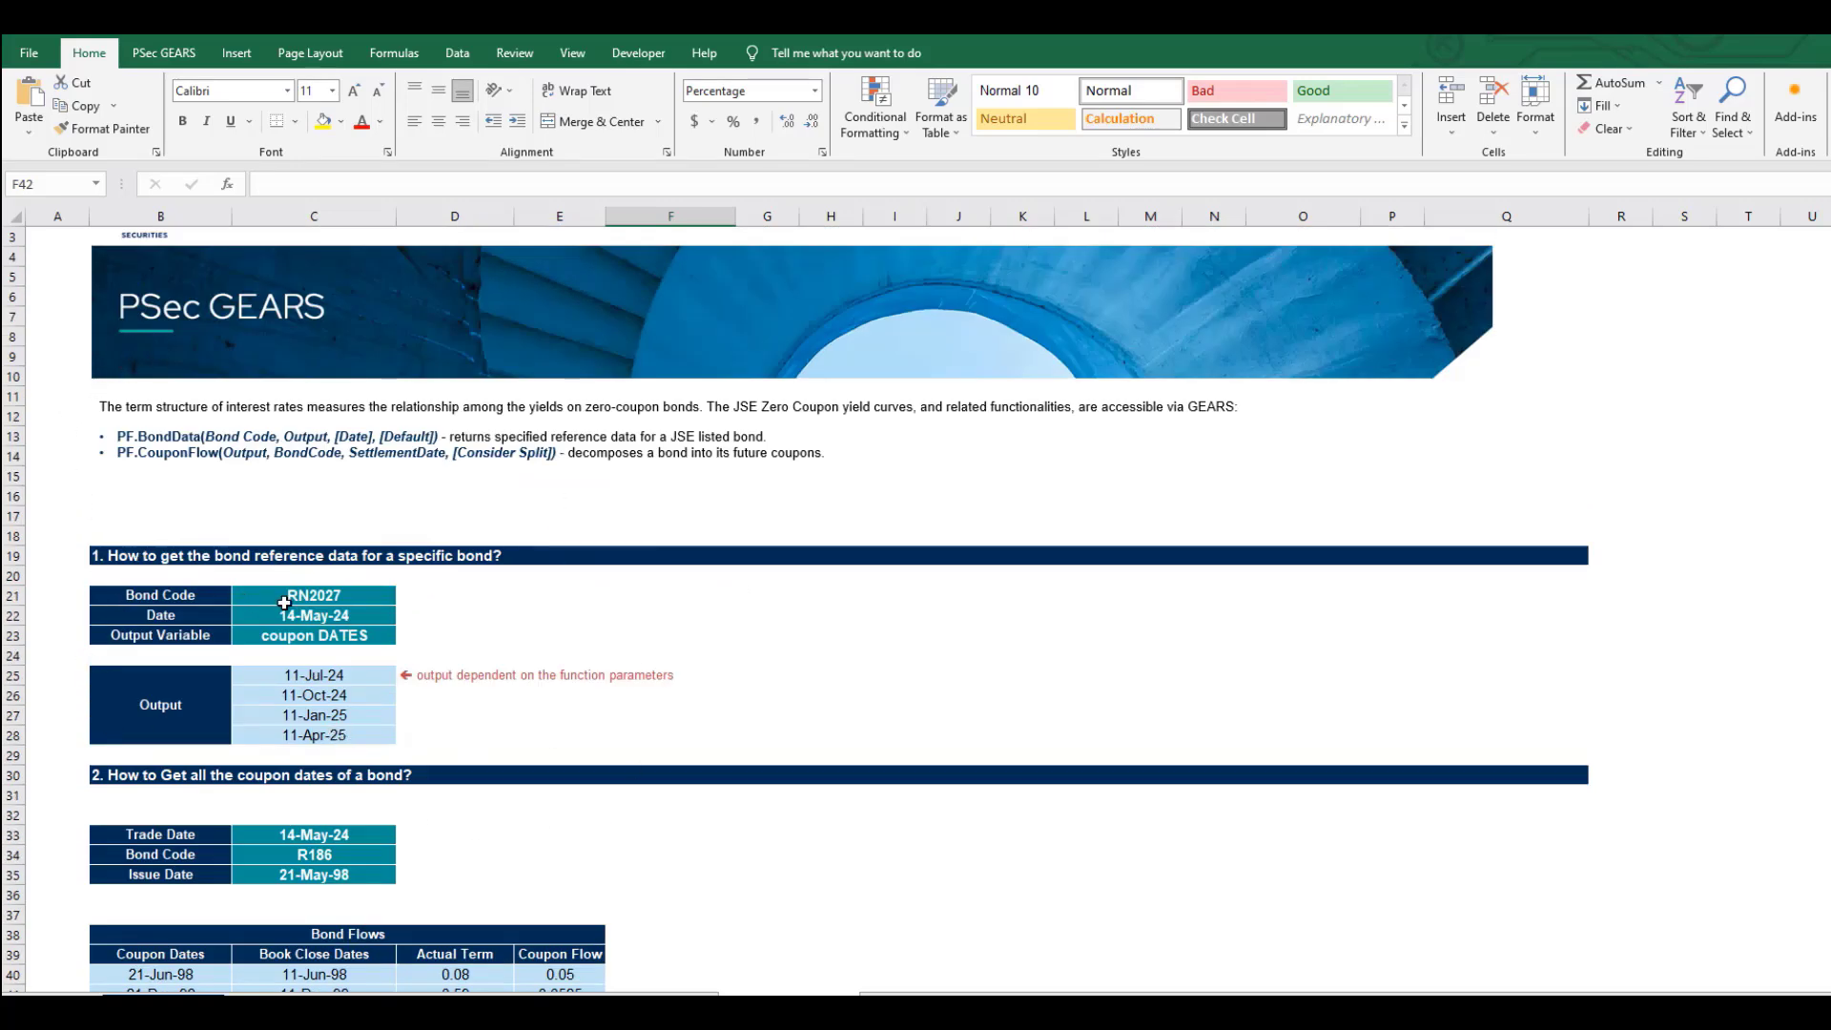
{"action": "scroll", "coordinate": [323, 712], "scroll_direction": "down", "scroll_amount": 6}
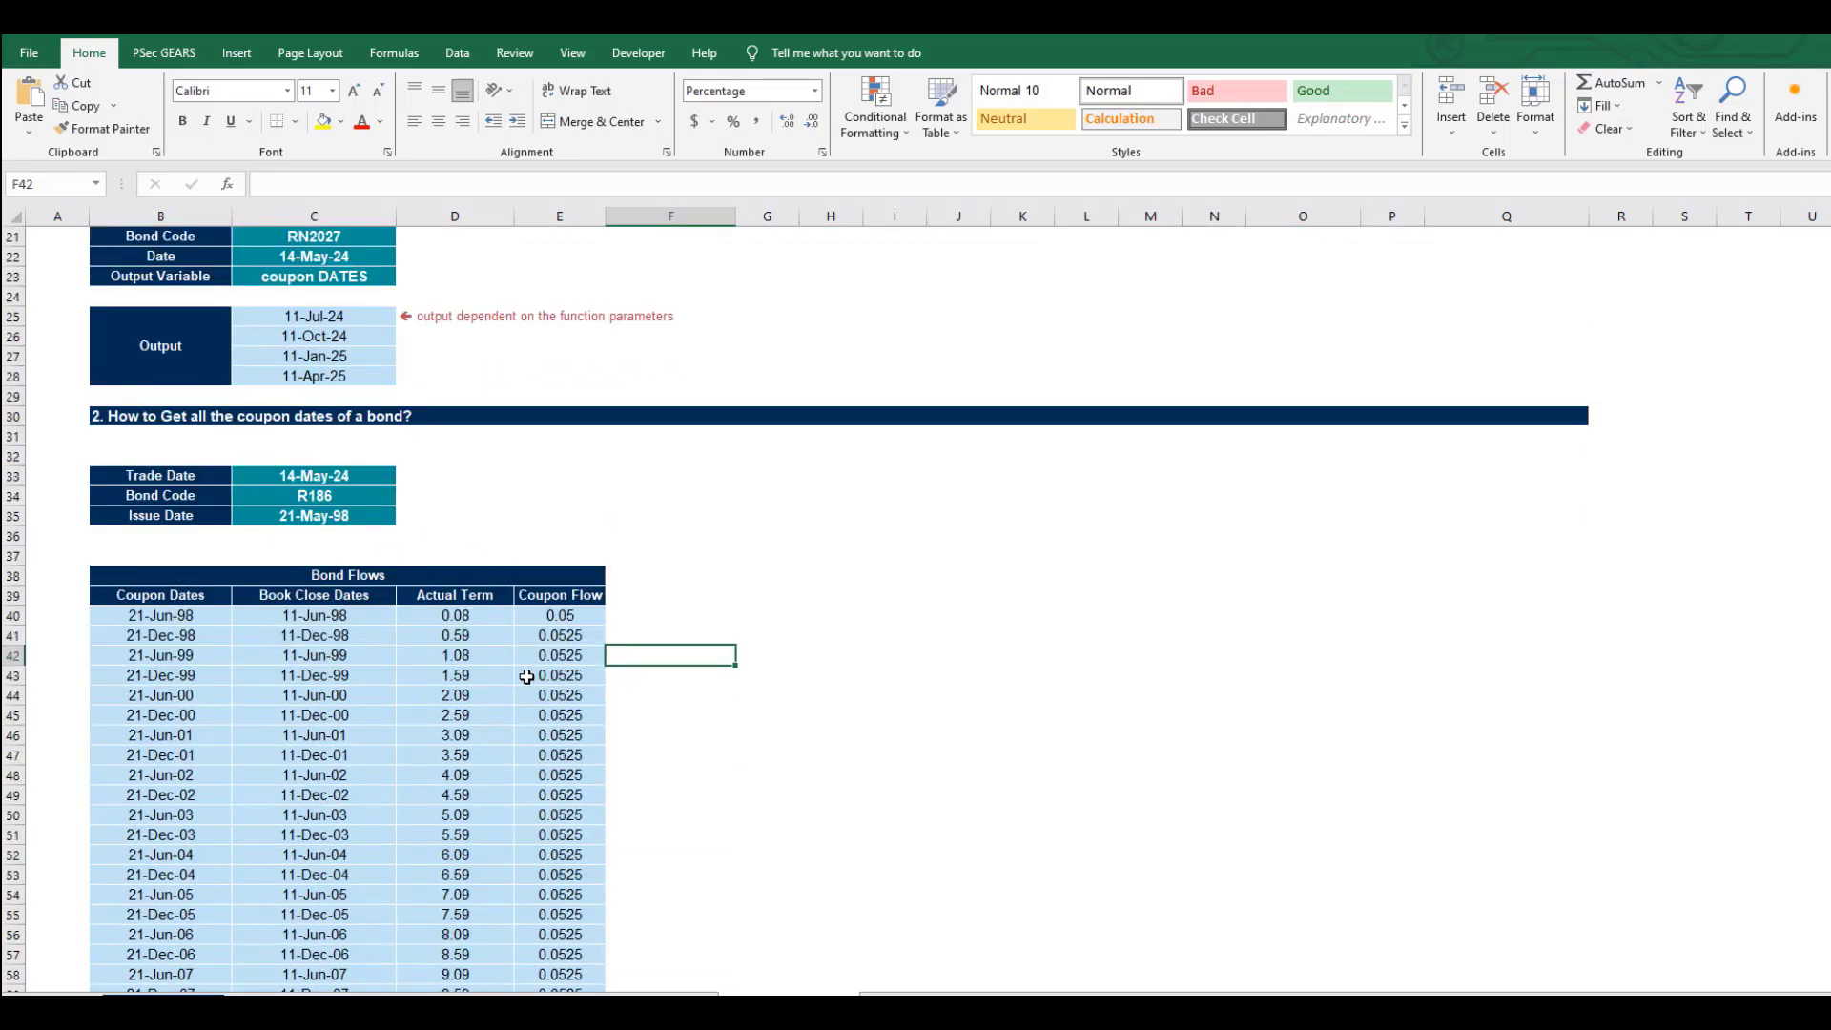
{"action": "scroll", "coordinate": [526, 683], "scroll_direction": "up", "scroll_amount": 7}
{"action": "scroll", "coordinate": [570, 570], "scroll_direction": "down", "scroll_amount": 8}
{"action": "left_click", "coordinate": [562, 555]}
{"action": "key", "text": "ctrl+shift+Down"}
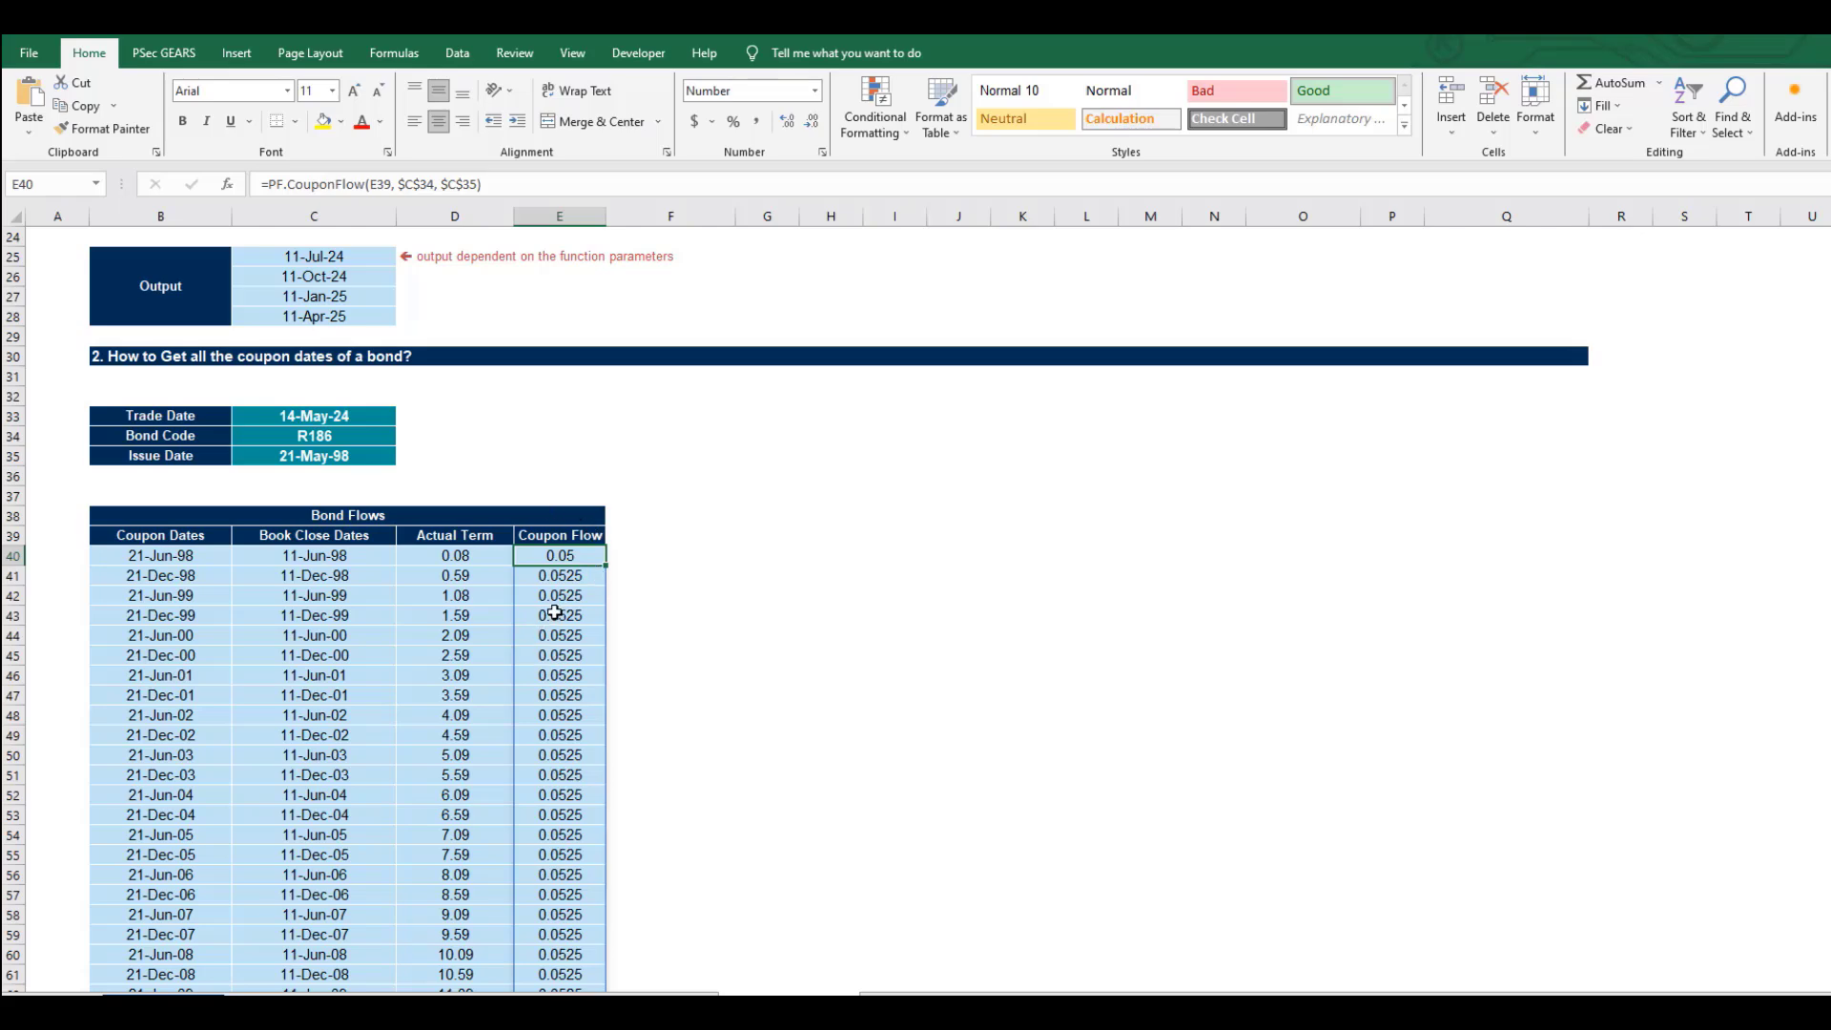
{"action": "scroll", "coordinate": [555, 611], "scroll_direction": "up", "scroll_amount": 8}
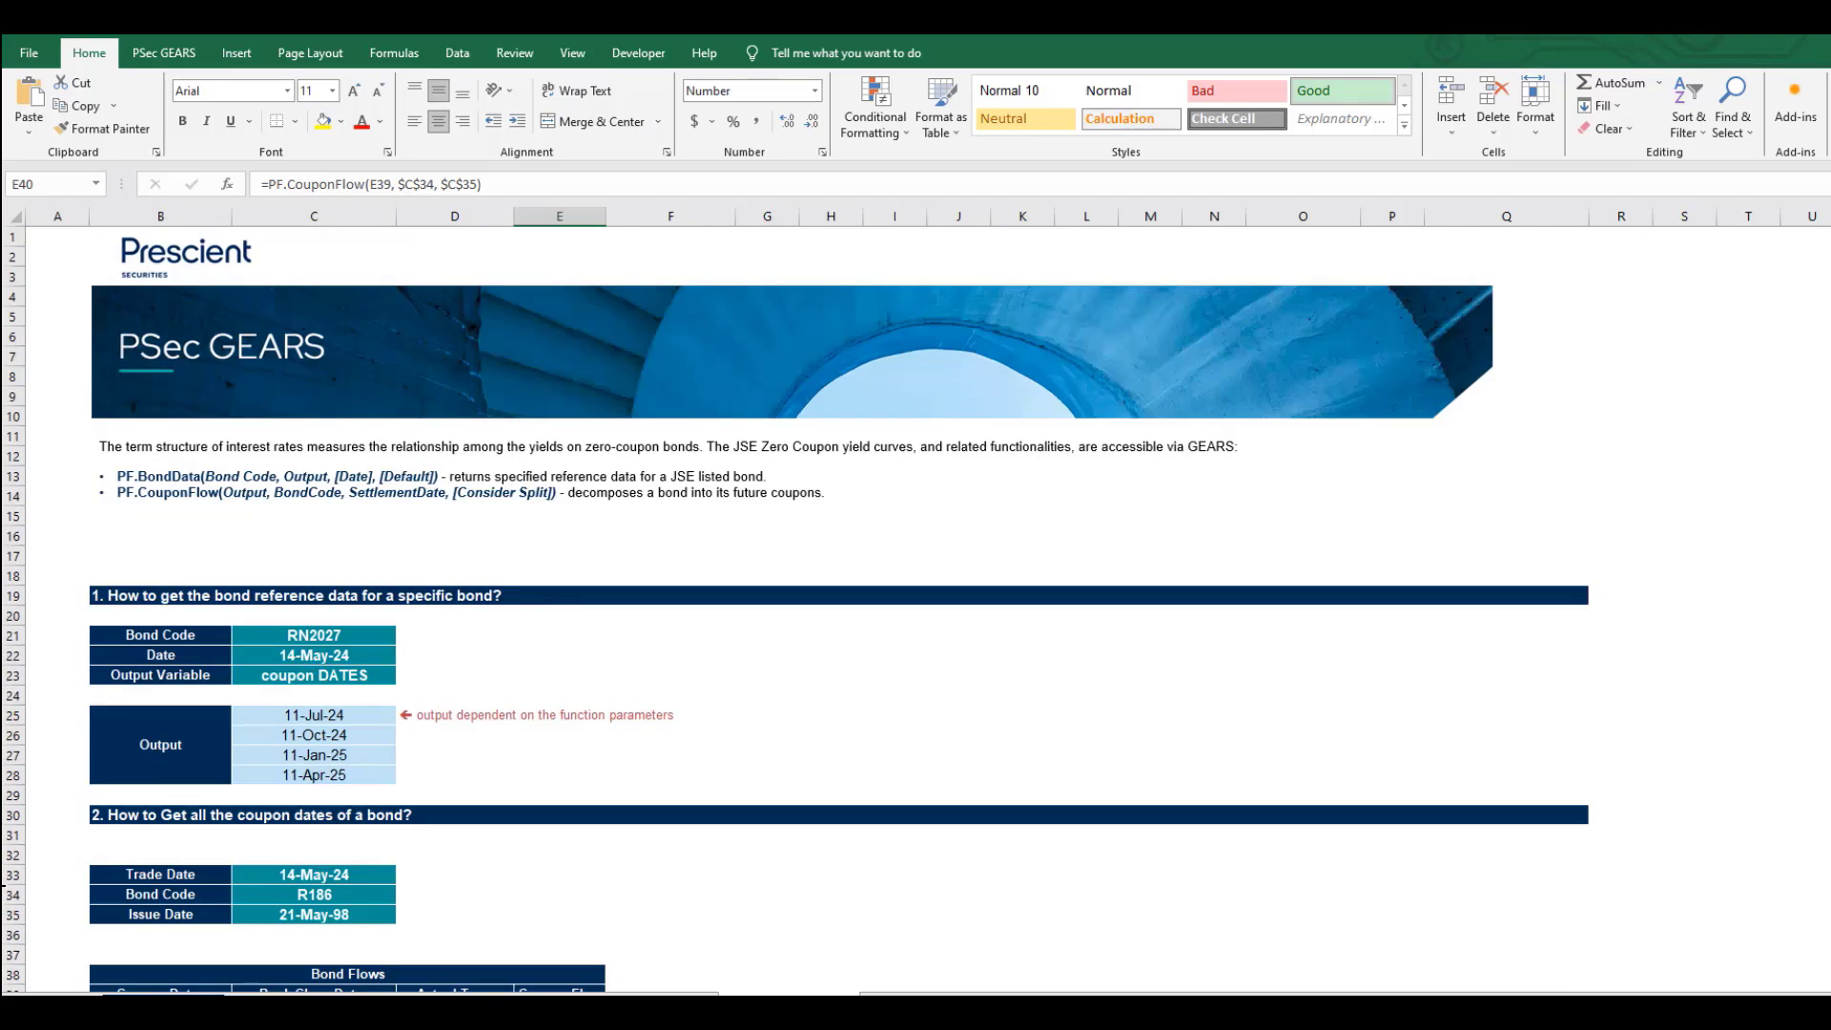